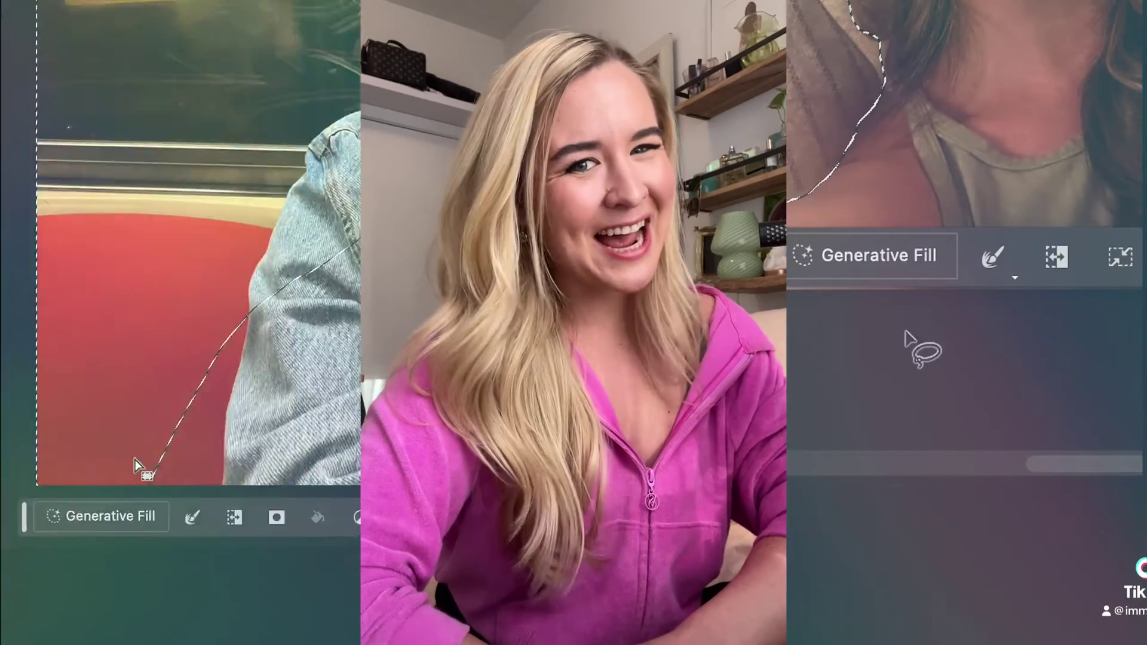
text(man resting head)
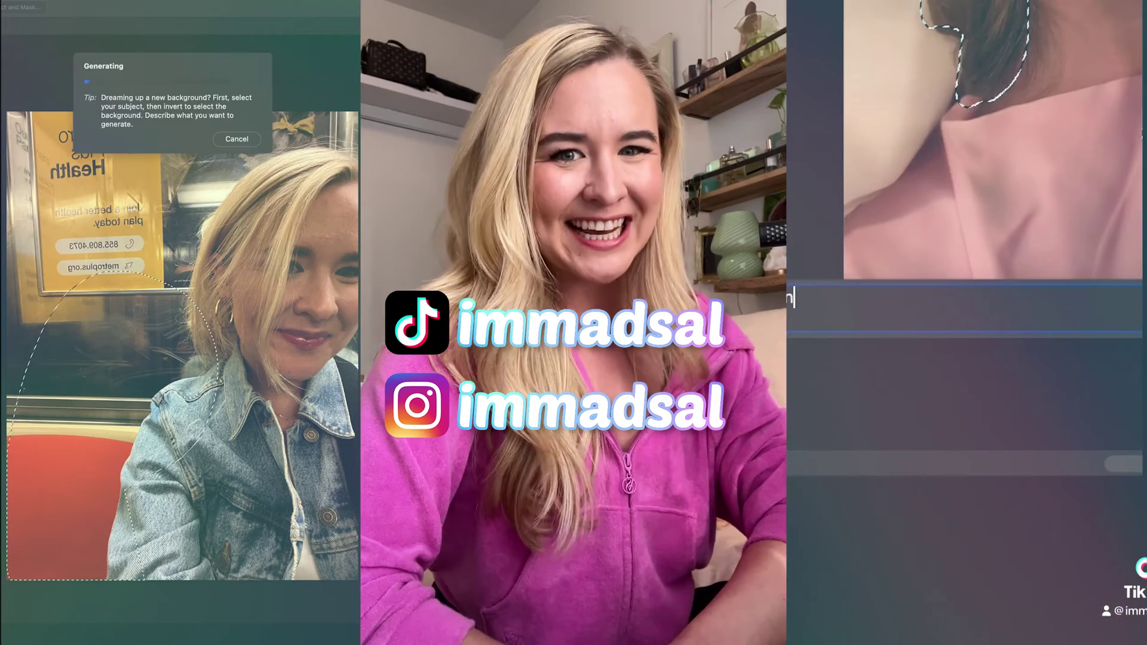
text(gled ha)
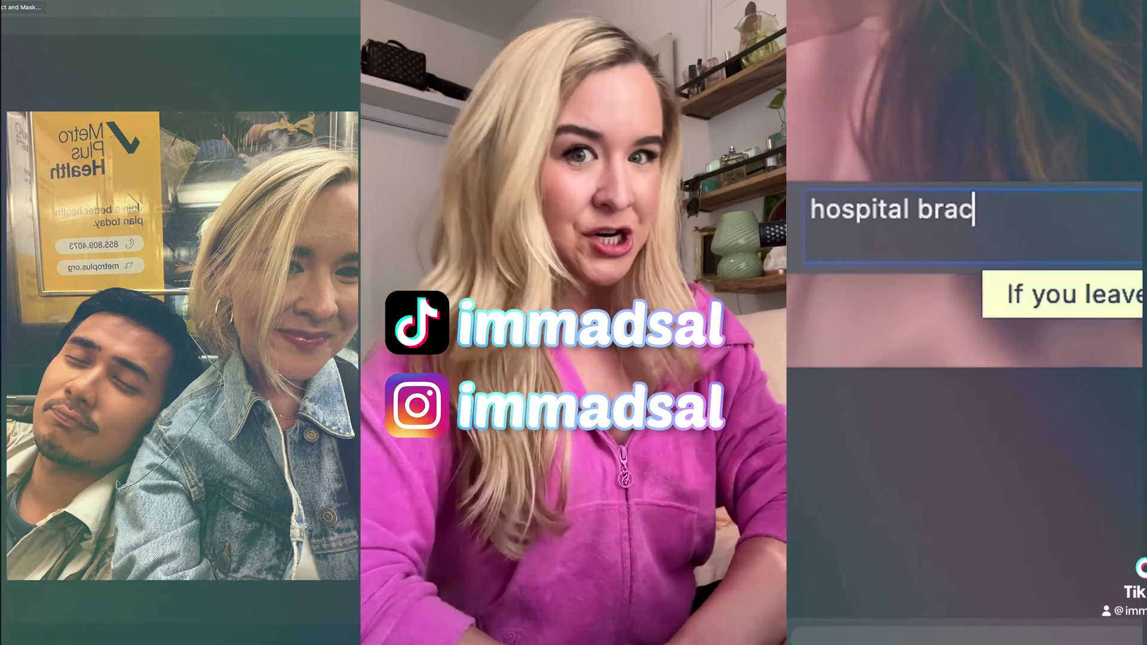
text(head)
text( resting on sho)
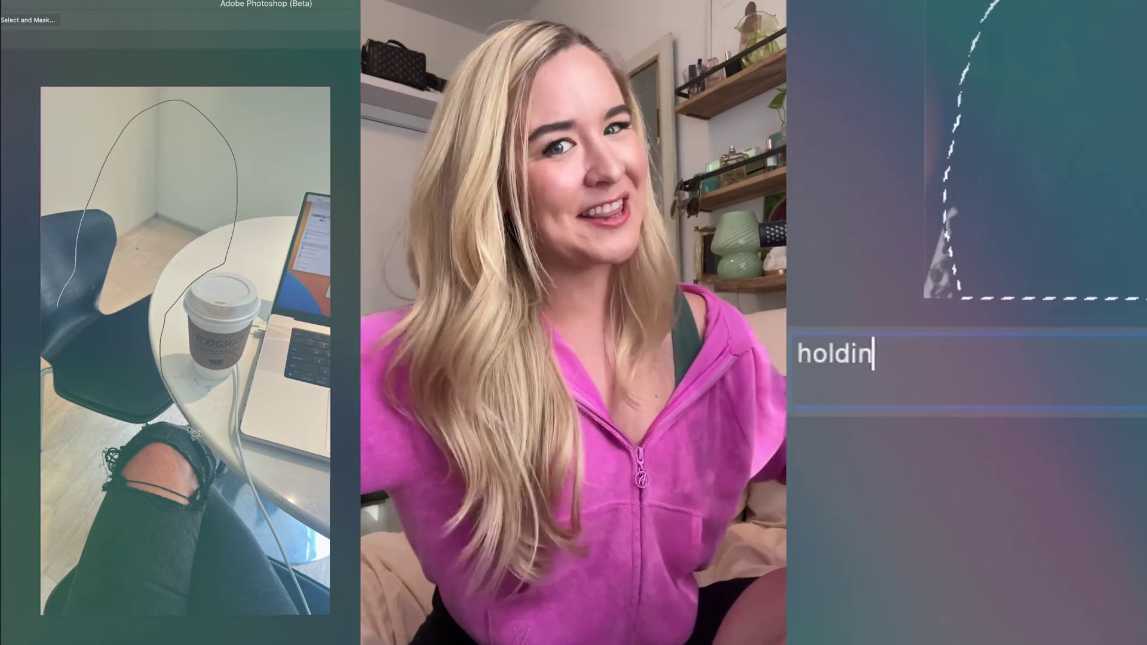
text(g chick)
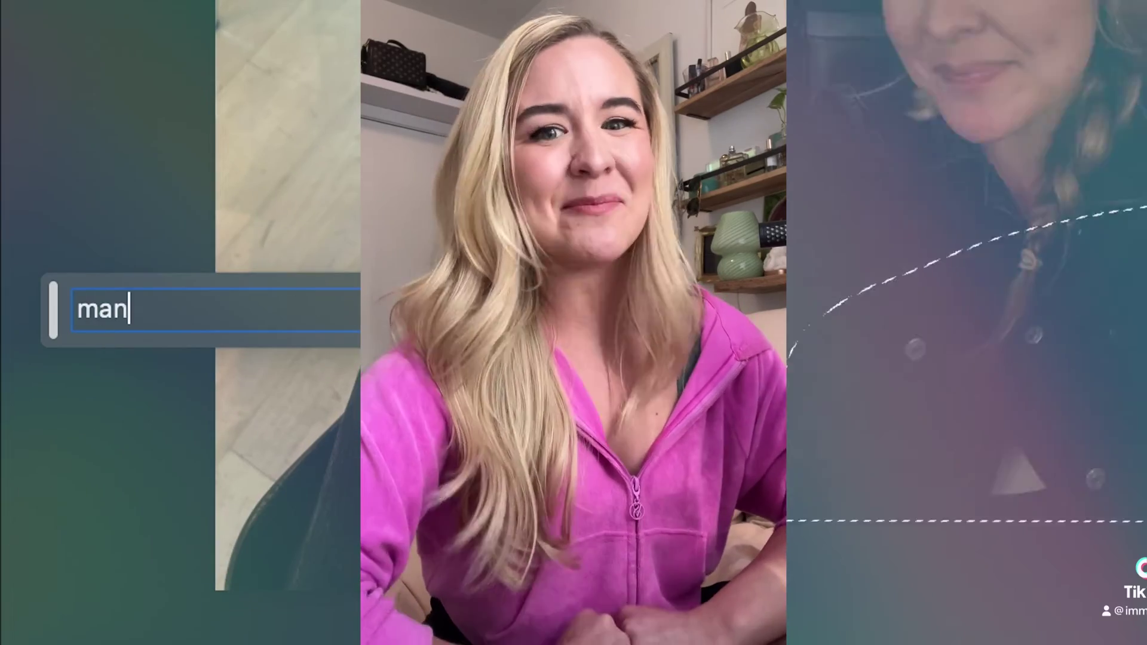
text(leaning on)
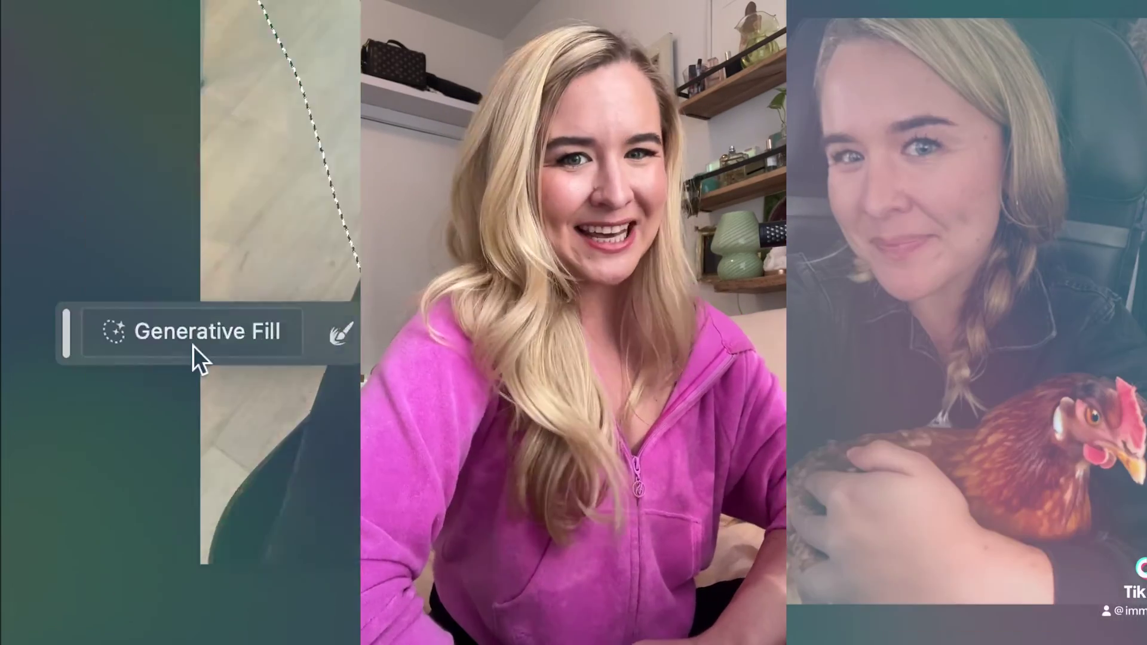
click(193, 344)
text(jeans)
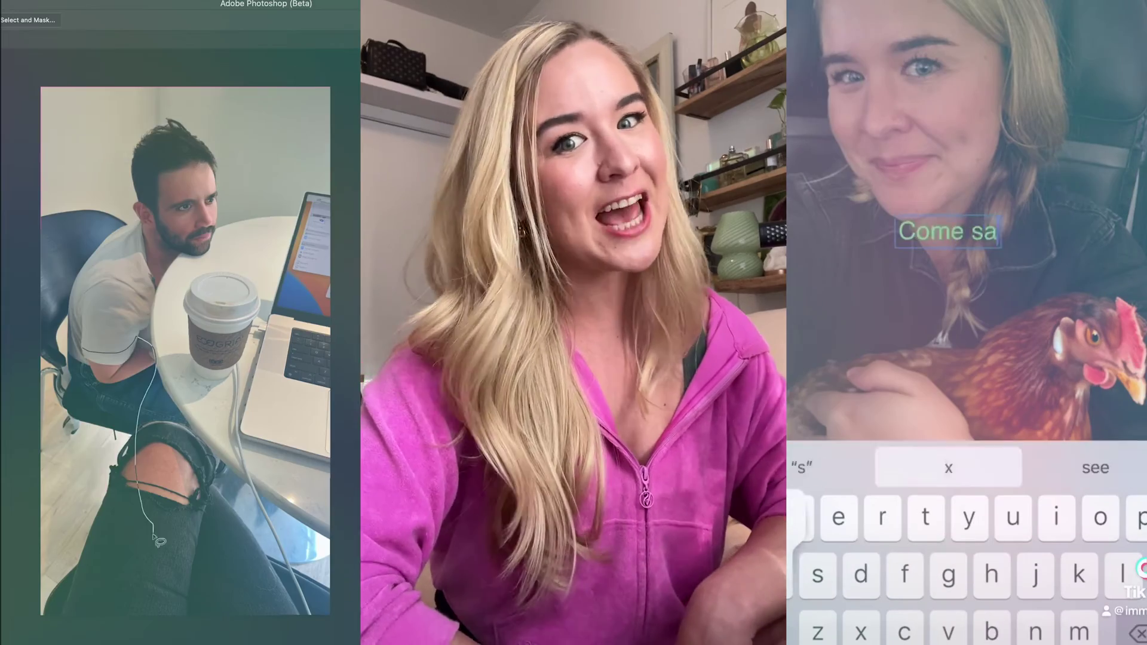
text(y hi to my seevice)
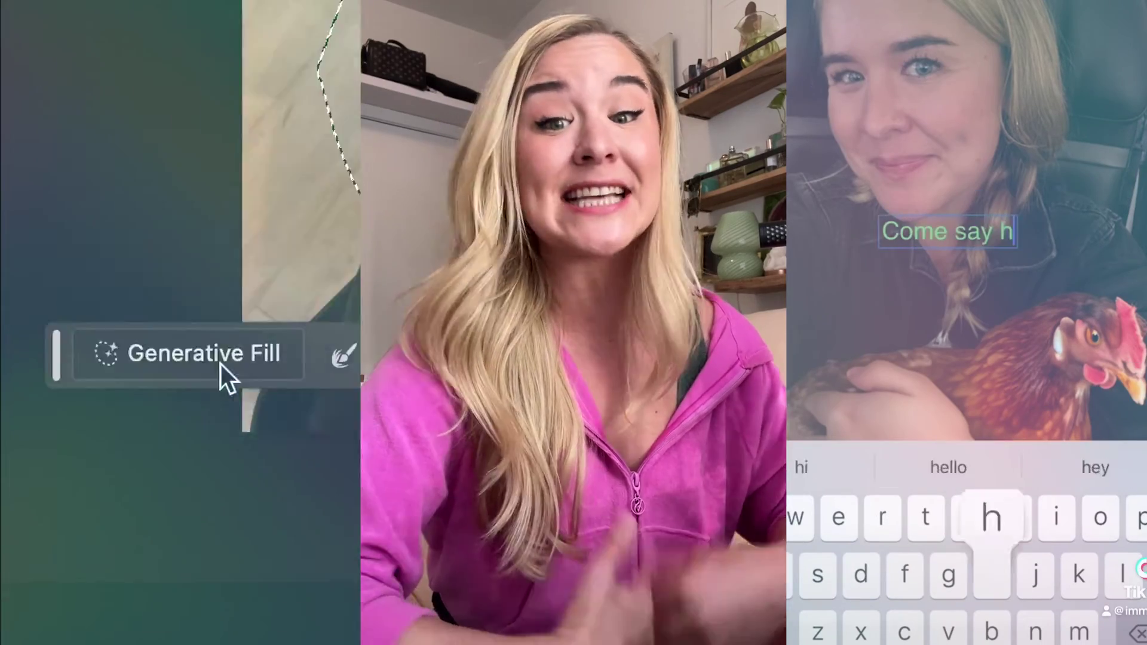
click(218, 367)
text(ma)
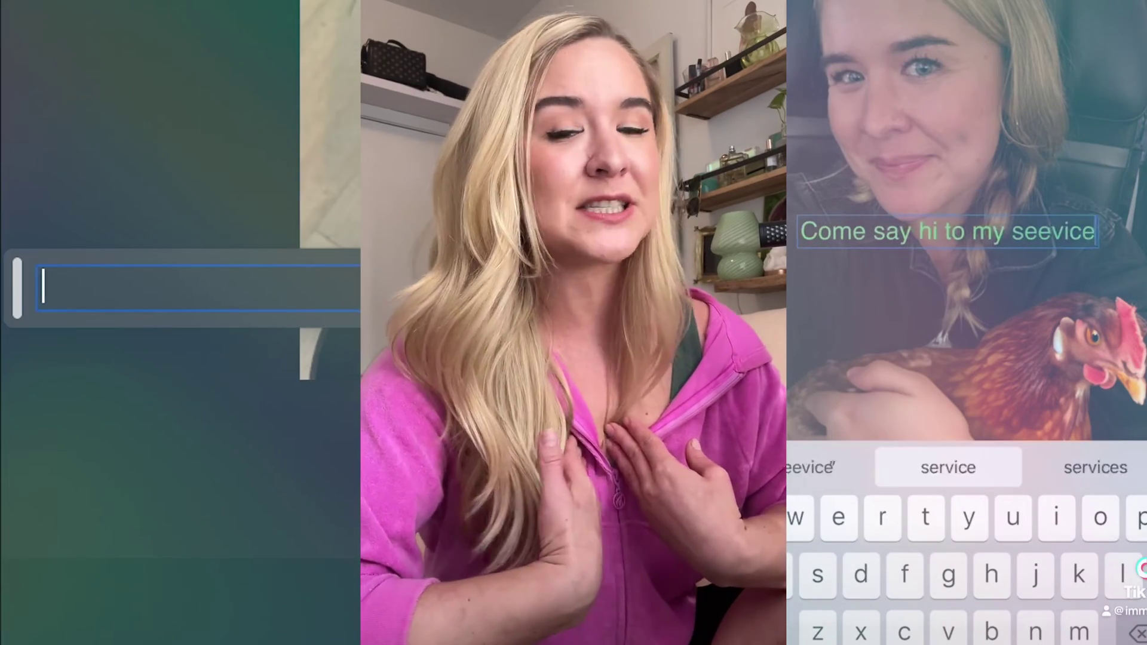
text(hand on leg animal! 20)
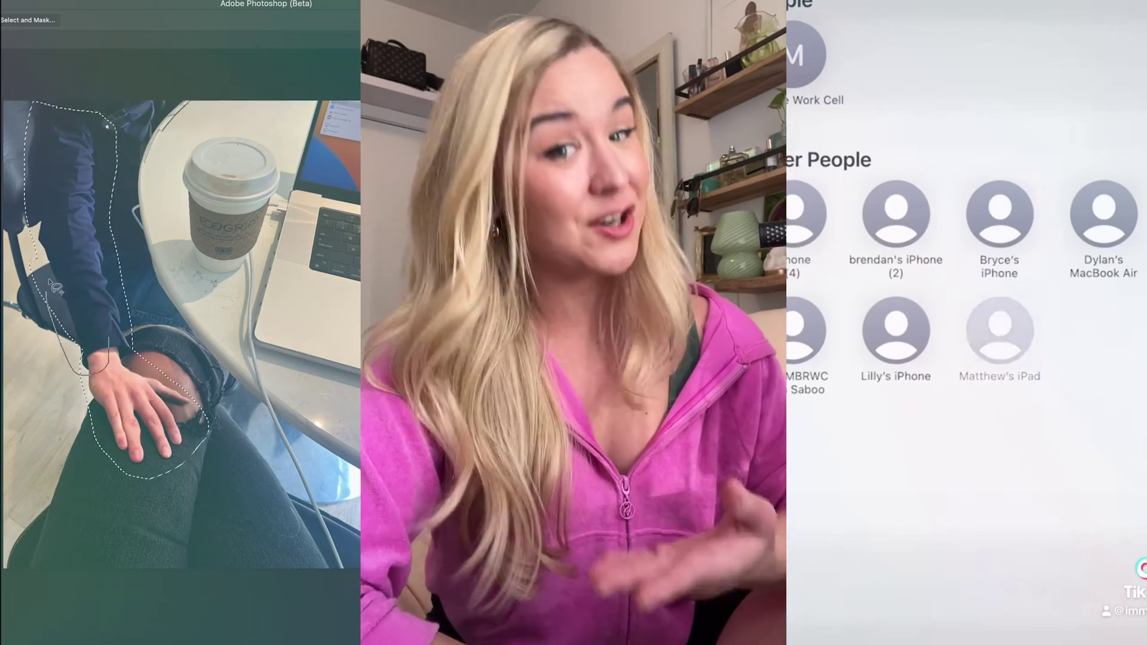
click(178, 482)
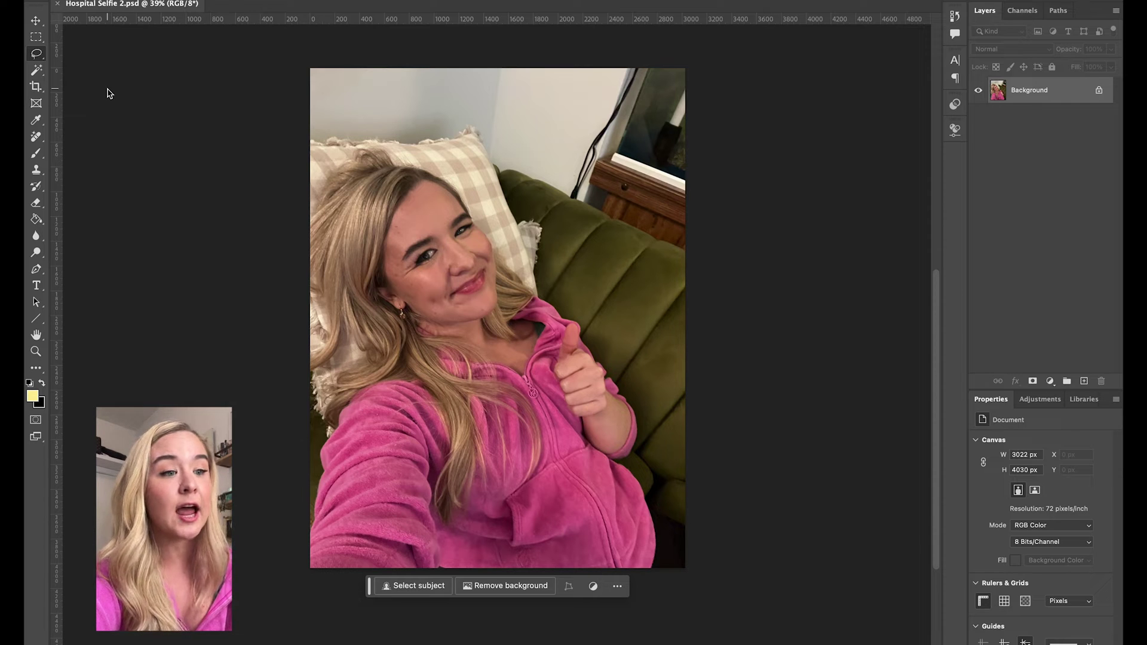
- Expand the selfie's canvas beyond all four edges and fill the added area with Generative Expand, leaving the prompt empty
click(36, 86)
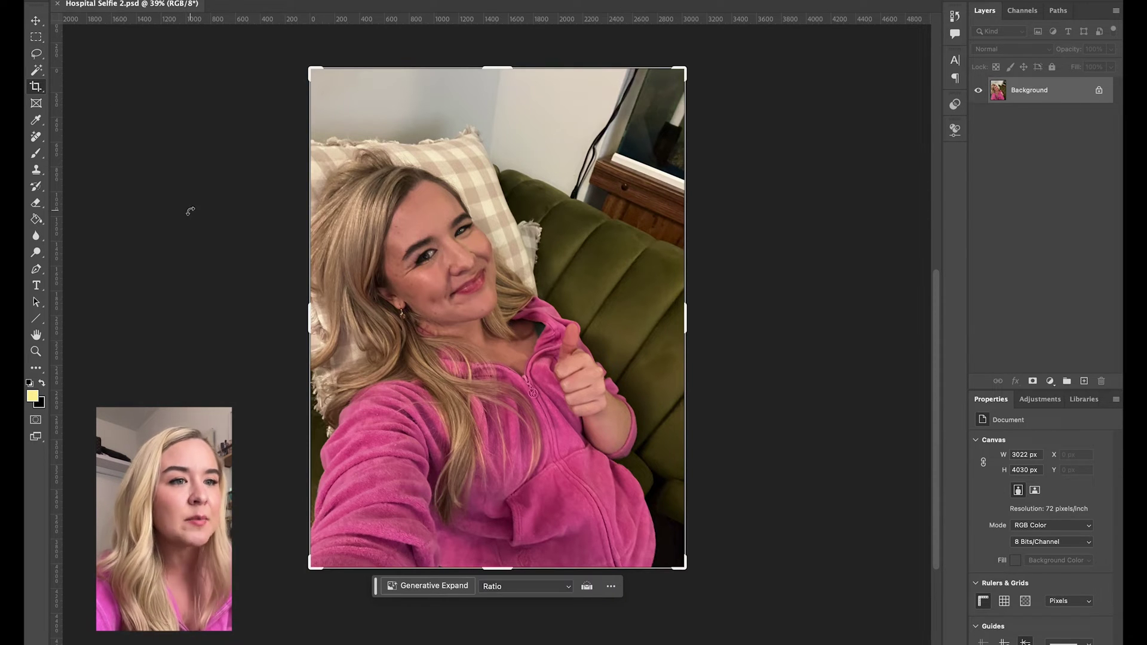
drag(303, 319, 303, 323)
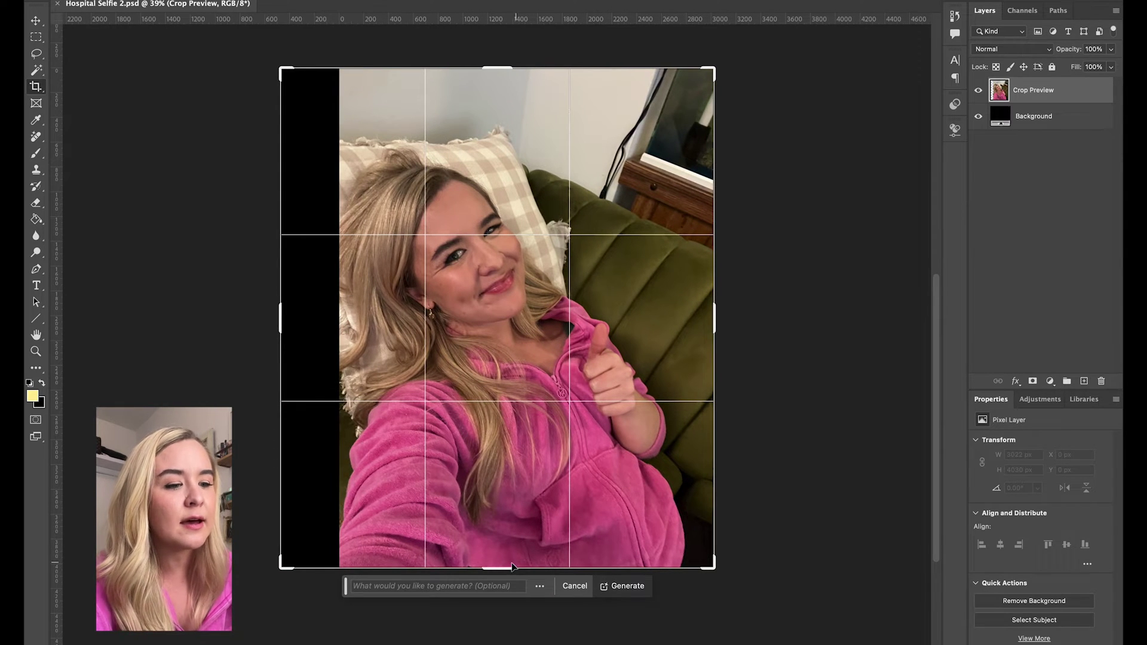
drag(502, 571, 502, 584)
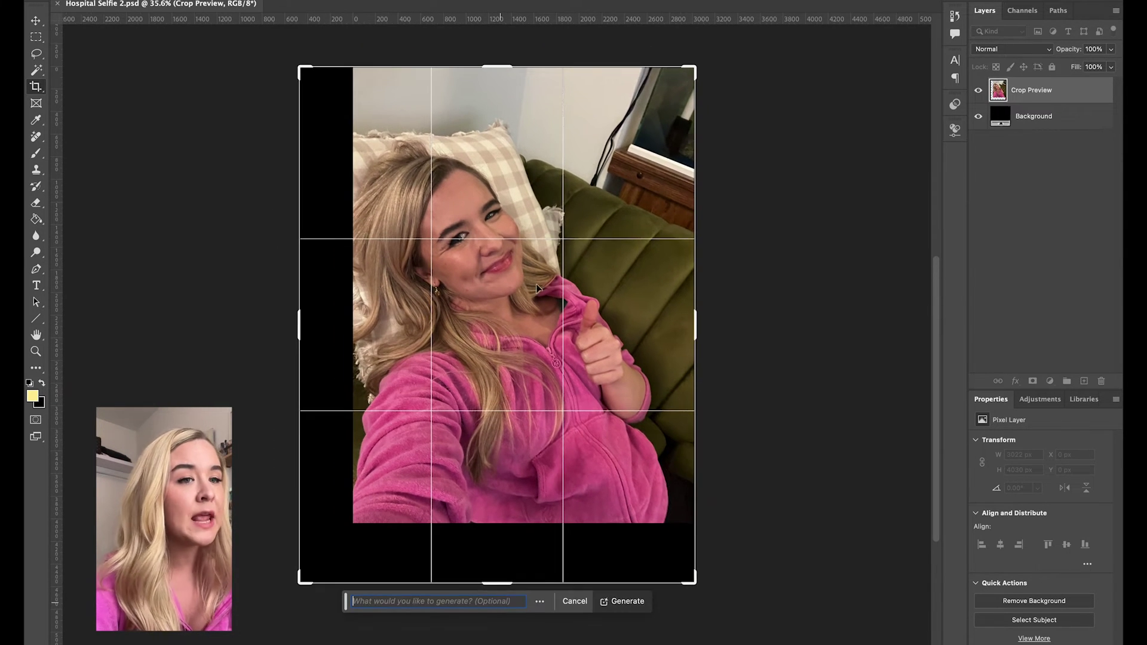
drag(503, 66, 503, 42)
drag(696, 332, 726, 333)
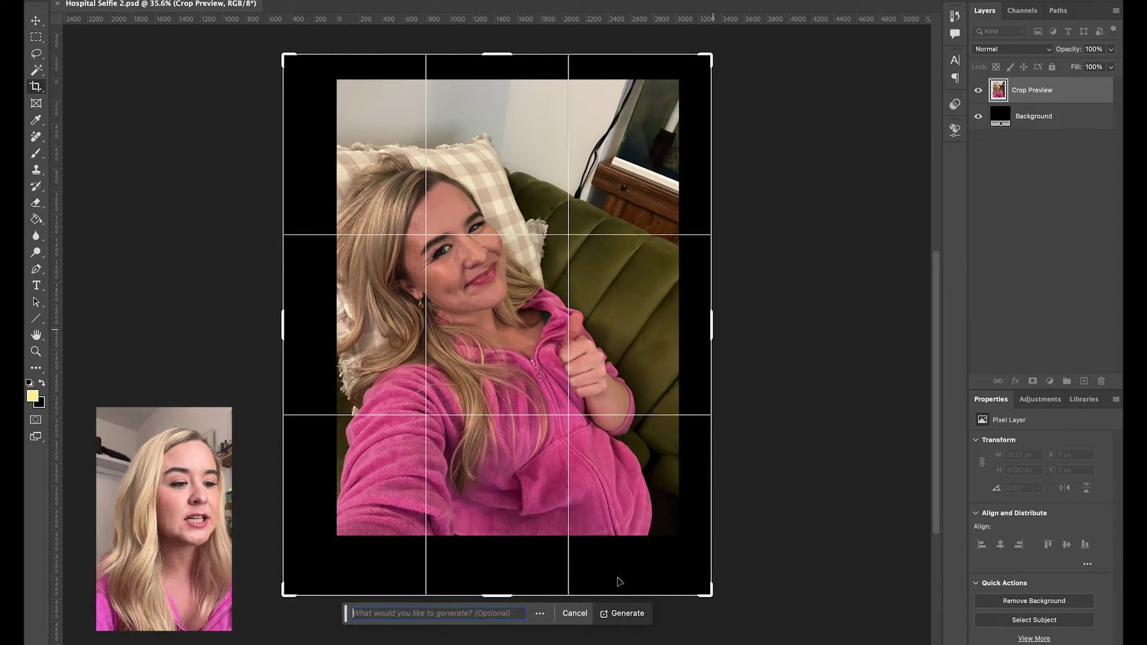
click(622, 614)
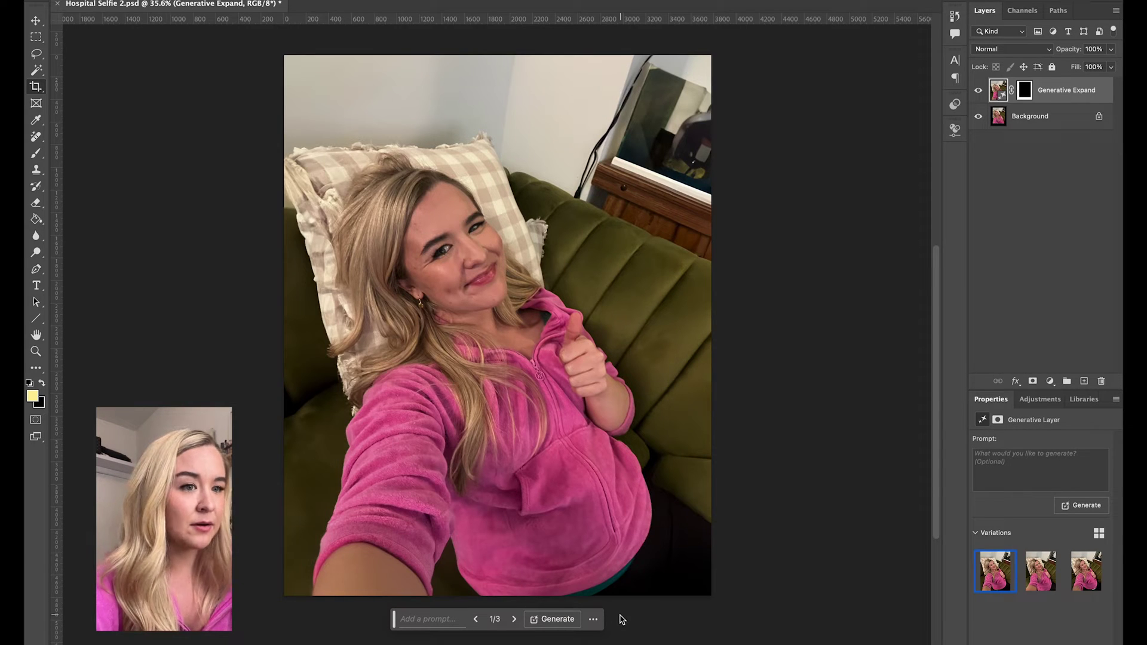
- Compare the three Generative Expand variations and keep the second one
click(516, 620)
click(516, 620)
click(516, 621)
click(515, 621)
click(516, 620)
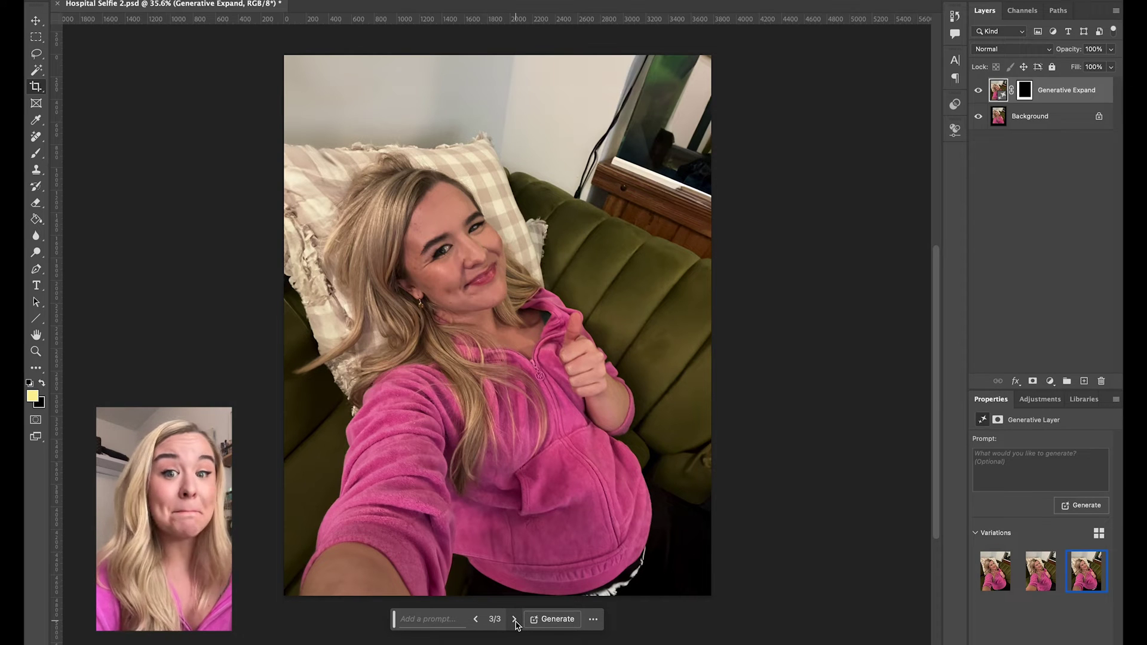
click(516, 620)
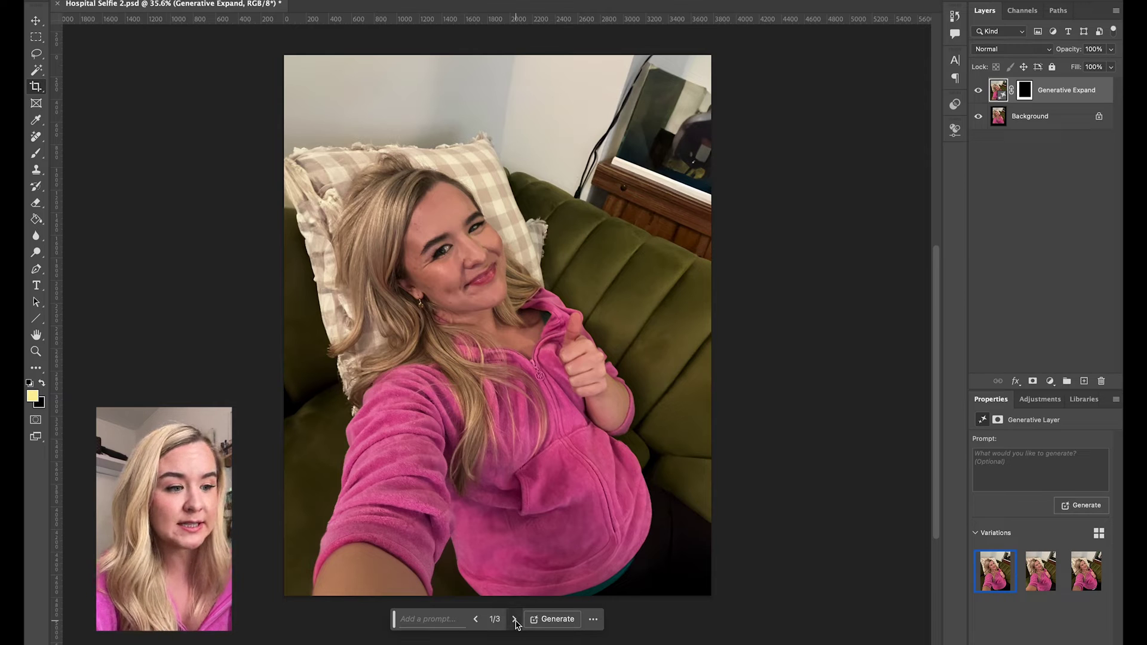
click(516, 620)
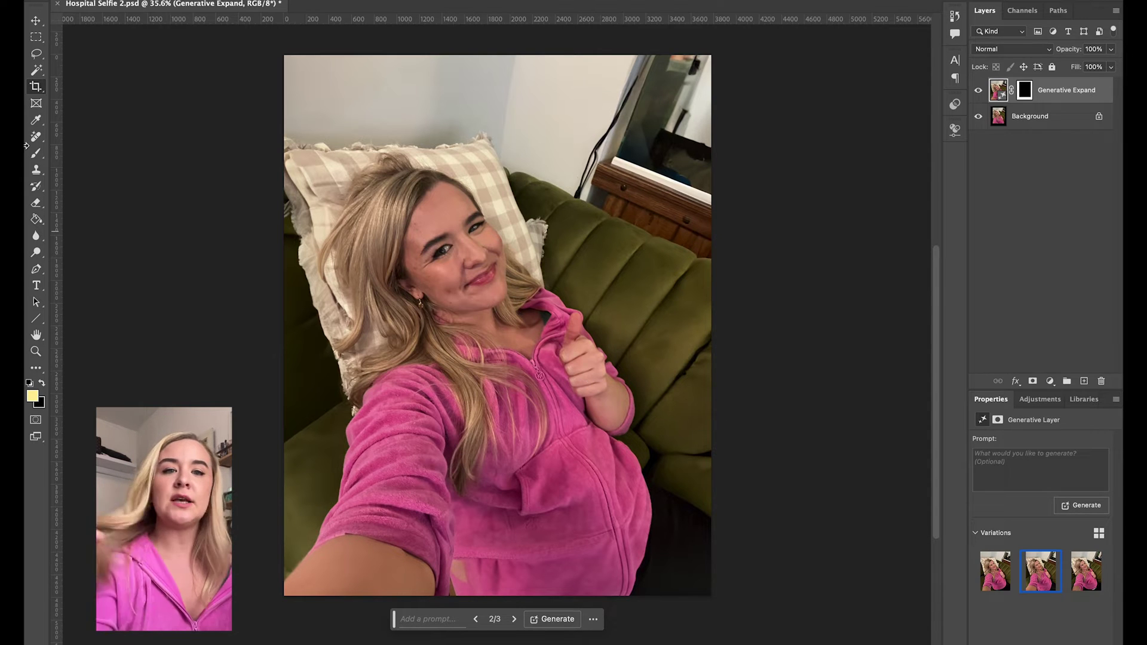
- Lasso the pink hoodie along the neckline and around the sleeve and torso, leaving the face and raised hand out
click(37, 55)
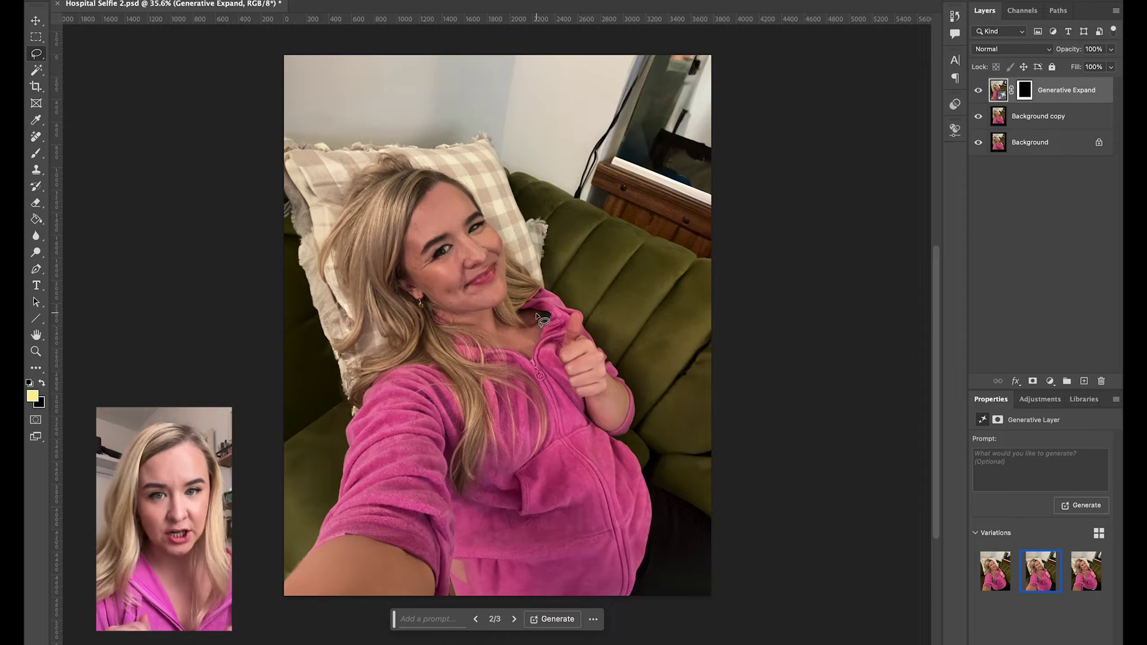
drag(521, 311, 530, 314)
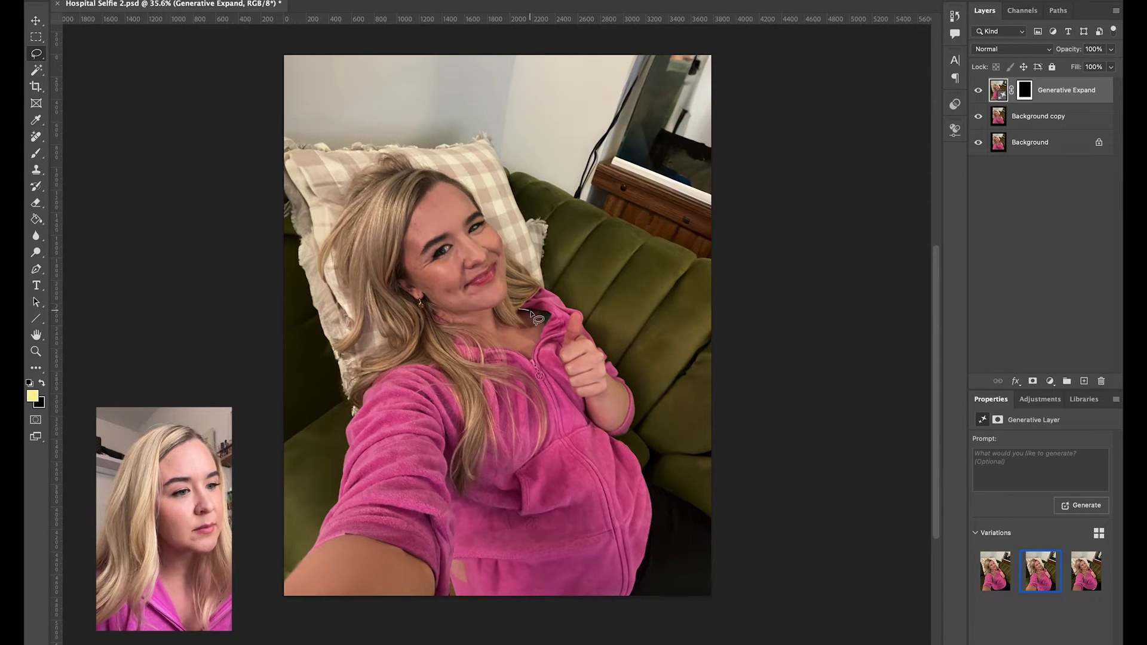
drag(528, 353, 501, 344)
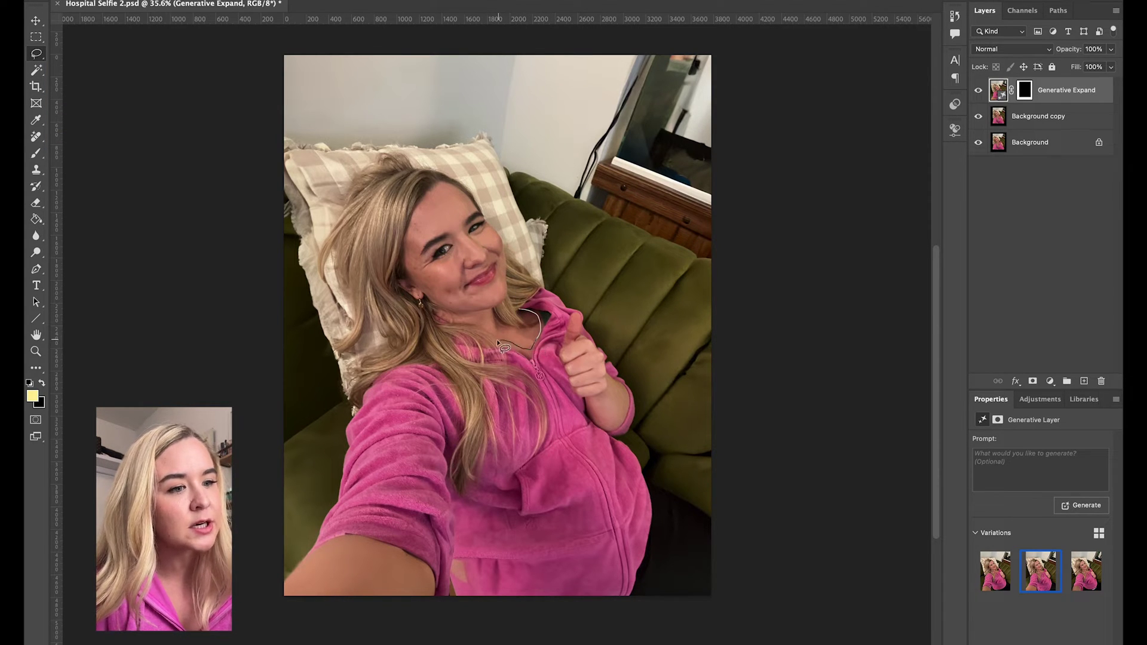
drag(432, 311, 382, 369)
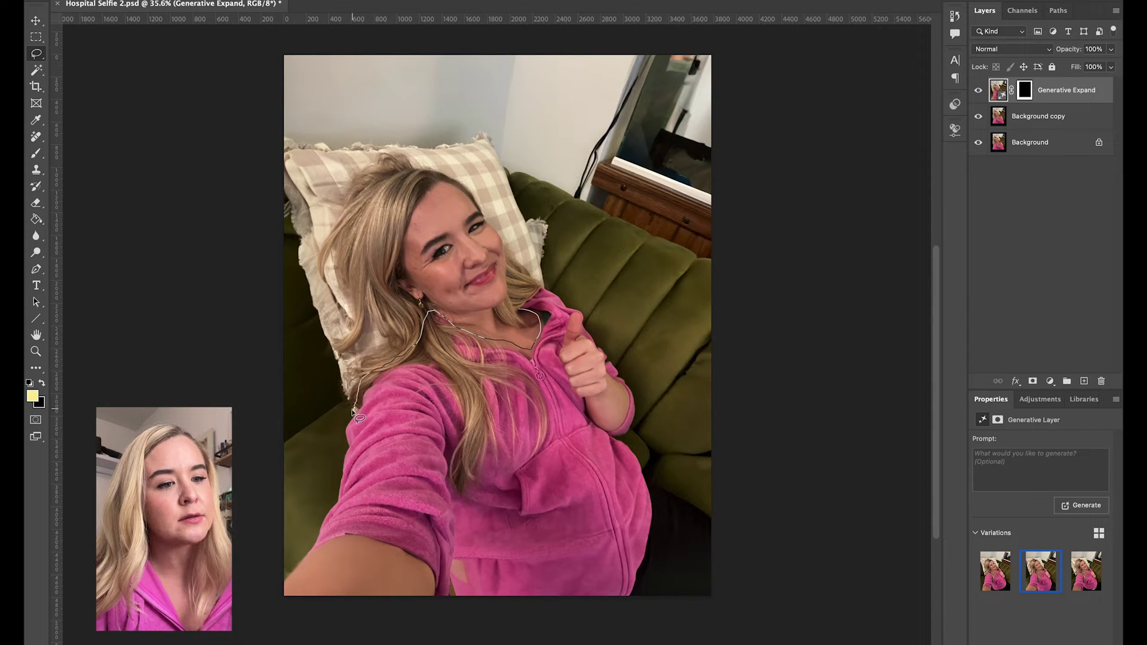
mouse_move(343, 431)
mouse_down()
mouse_move(309, 542)
mouse_move(413, 561)
mouse_move(453, 597)
mouse_move(637, 609)
mouse_move(646, 456)
mouse_move(632, 384)
mouse_move(519, 311)
mouse_up()
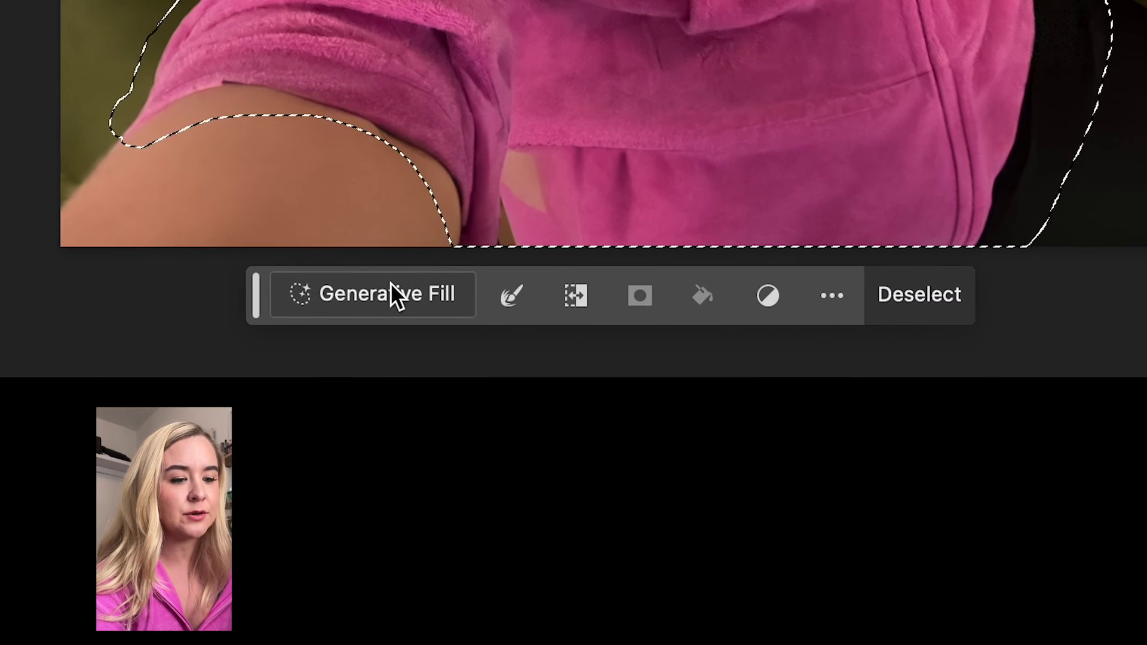
- Replace the selected hoodie using Generative Fill with the prompt "hospital gown"
click(398, 485)
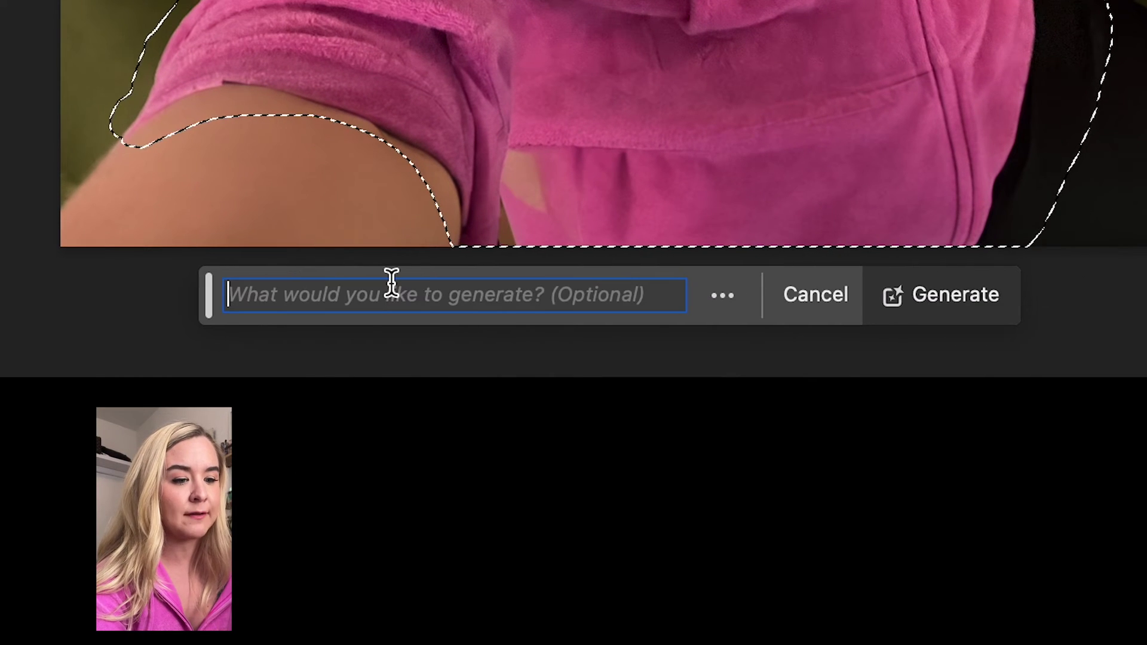
text(hospital )
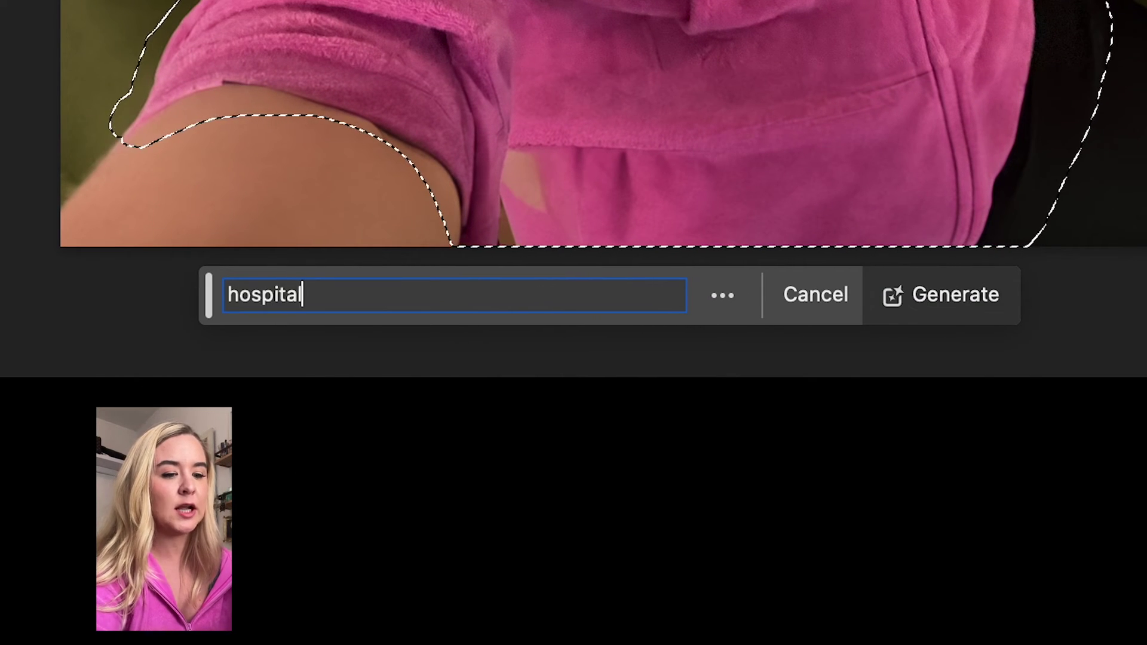
text(gown)
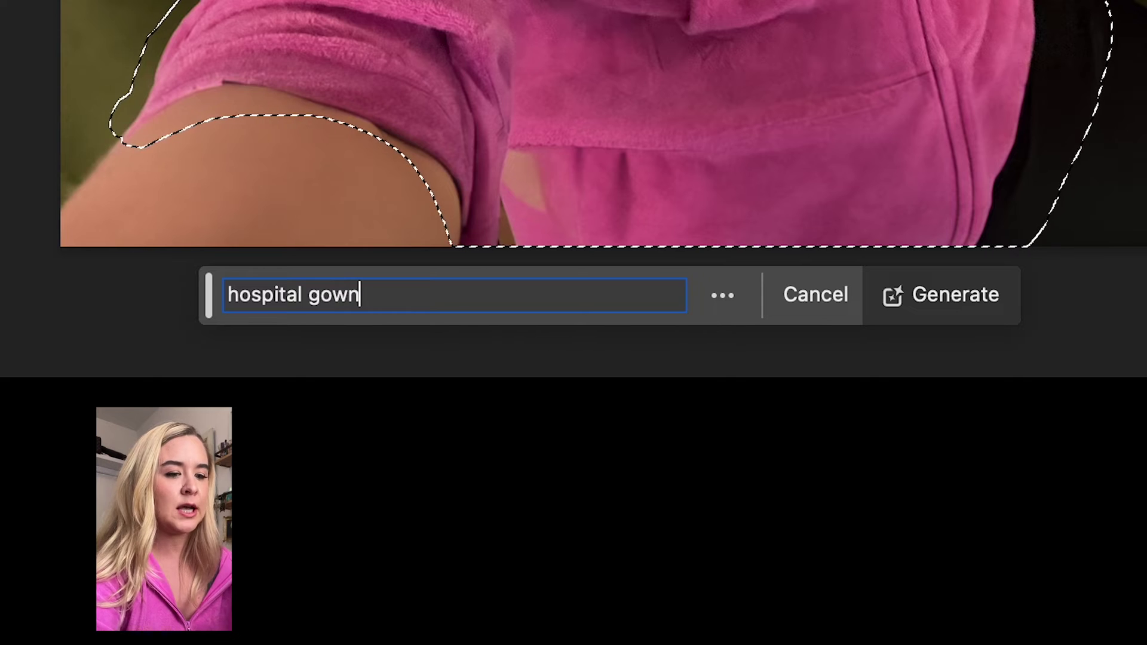
click(977, 301)
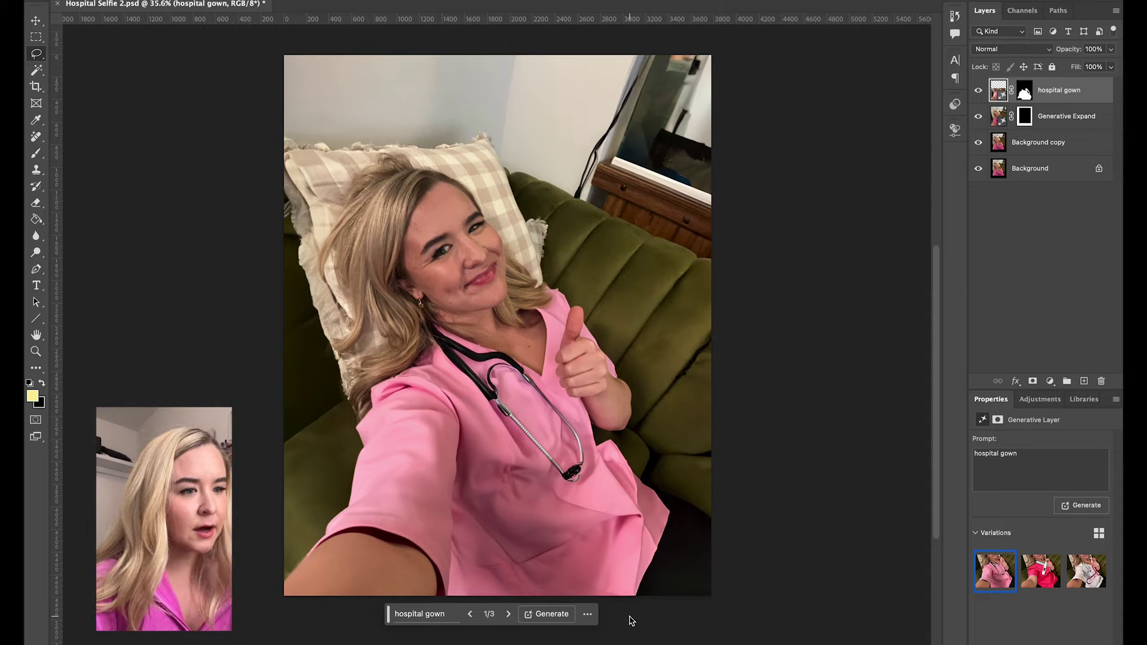
- Compare the three hospital gown variations and keep the first, with the light pink top
click(507, 614)
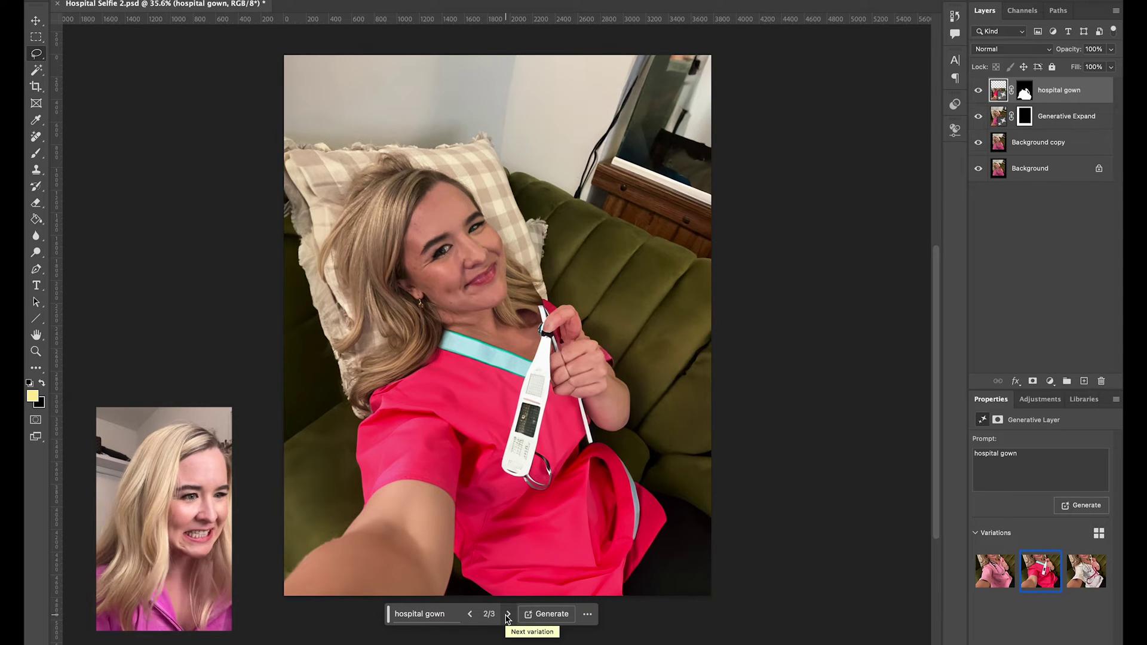
click(508, 615)
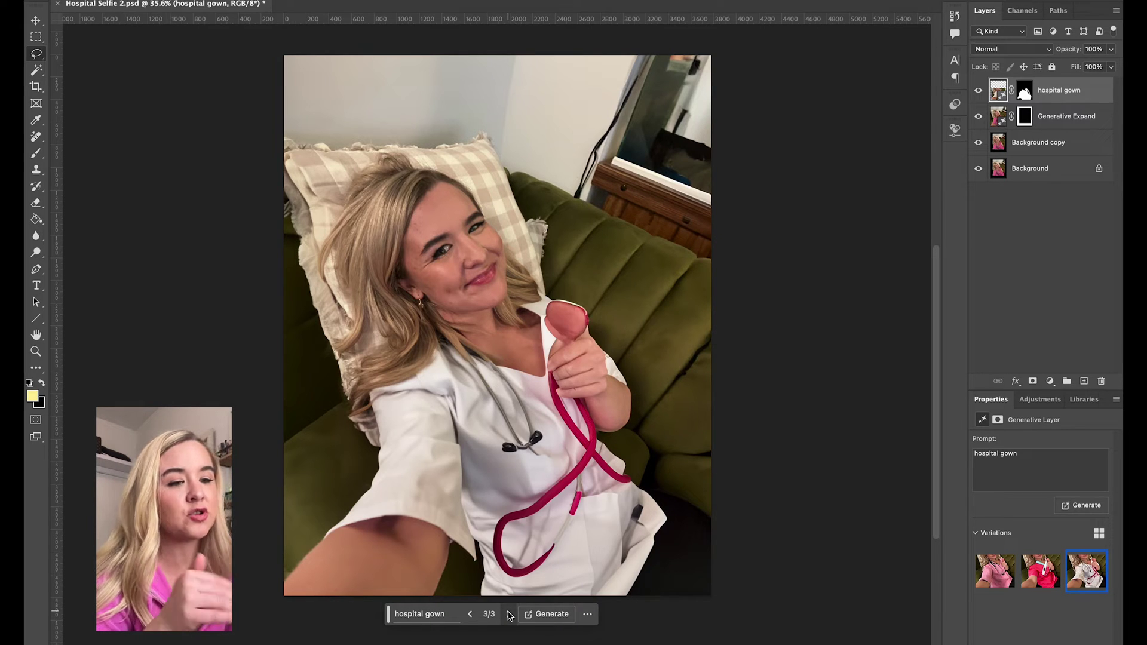
click(509, 615)
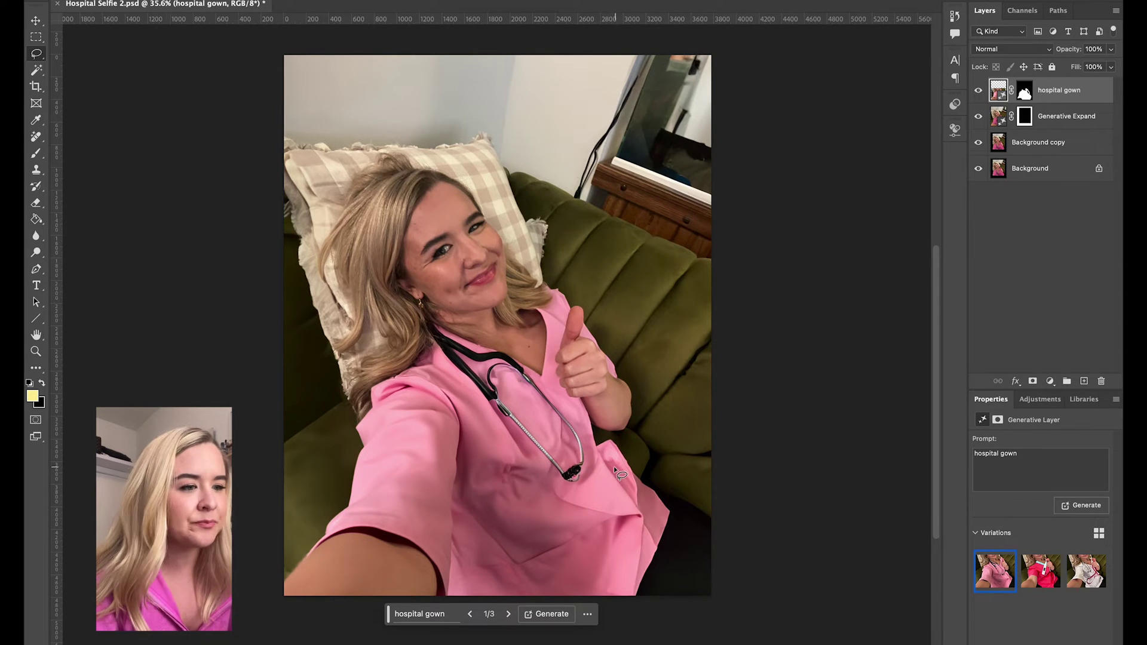
- Lasso the stethoscope on the pink top and erase it using Generative Fill with the prompt "remove"
drag(580, 431, 569, 498)
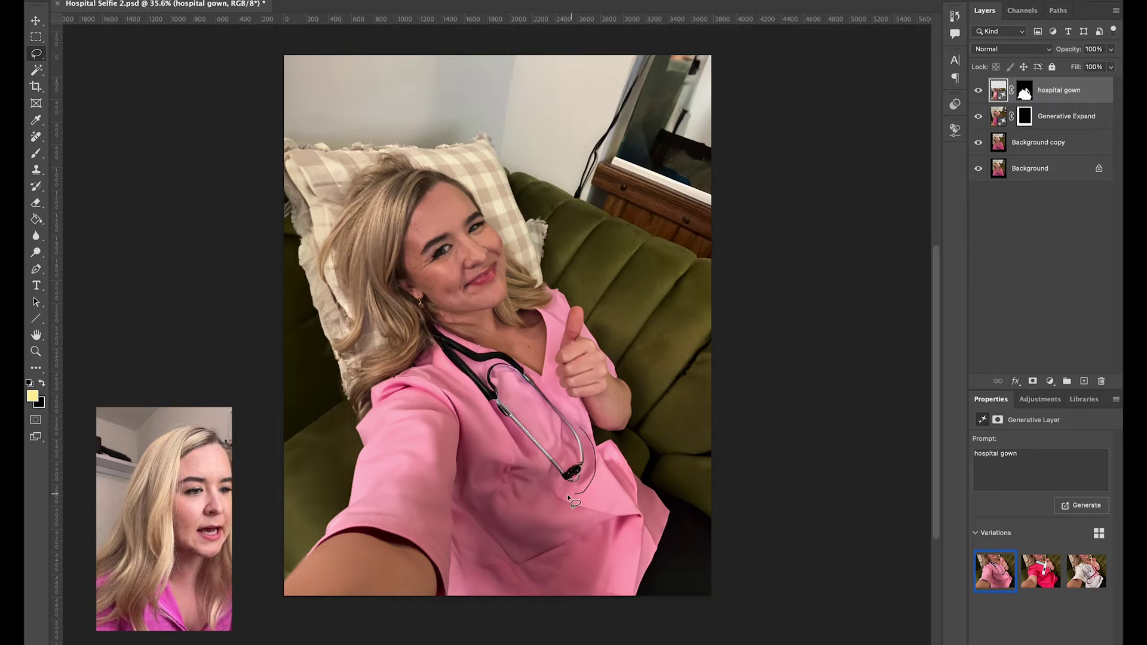
mouse_move(436, 363)
mouse_down()
mouse_move(448, 325)
mouse_move(511, 358)
mouse_move(580, 430)
mouse_up()
click(410, 518)
text(remove)
key(Return)
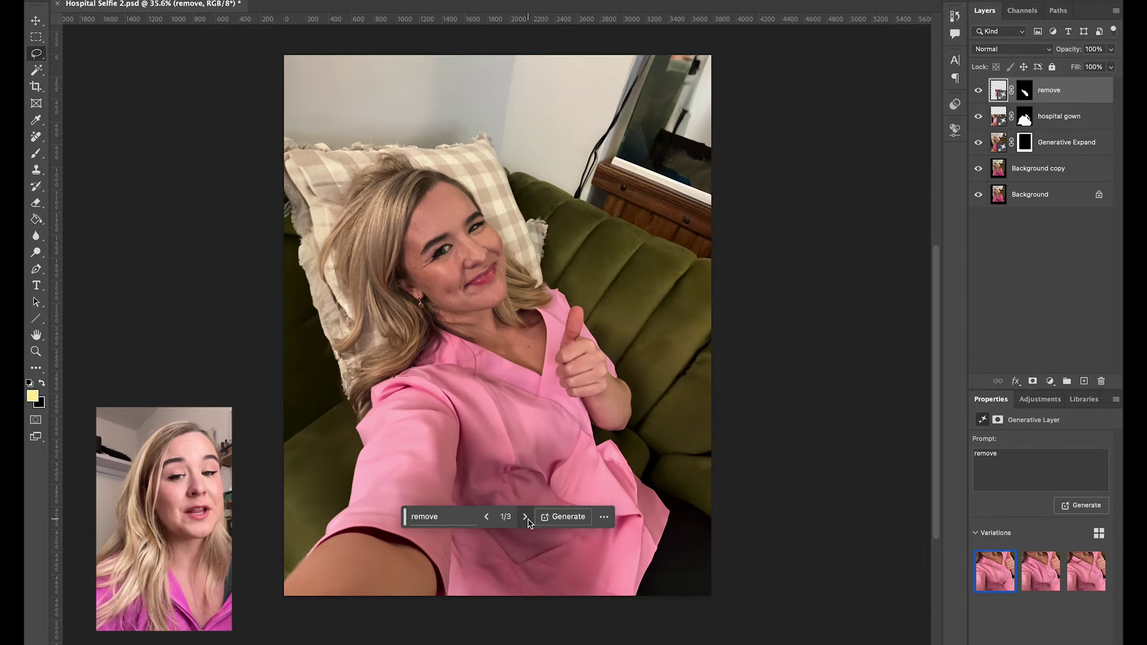
- Browse the hospital gown results and generate another replacement for the selected clothing
click(508, 614)
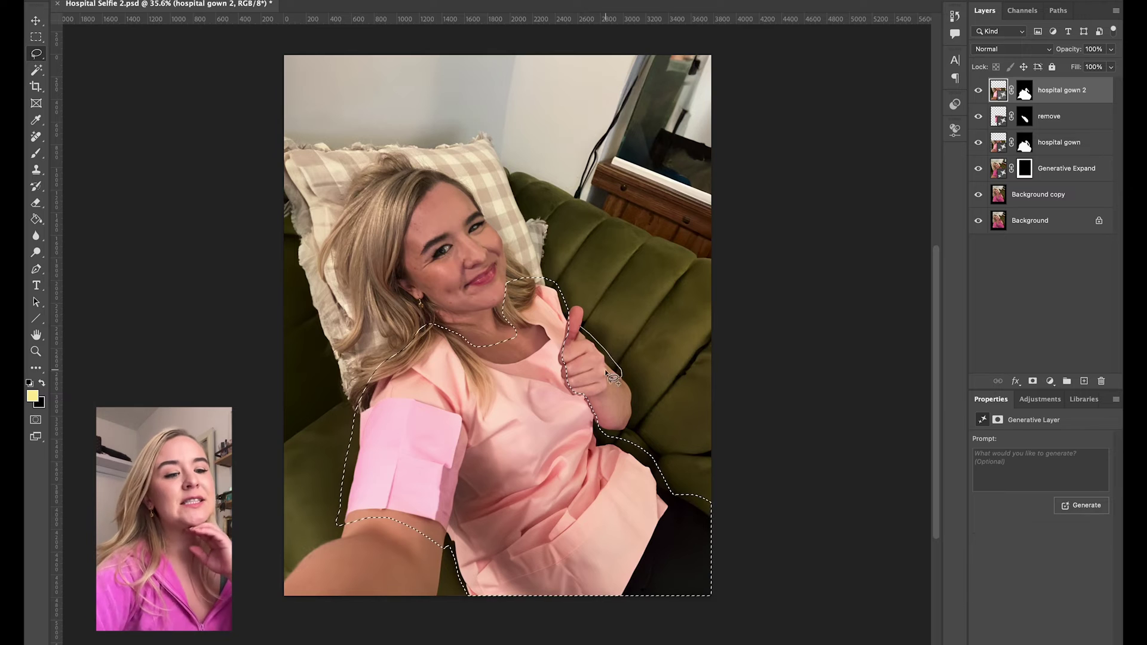
click(657, 622)
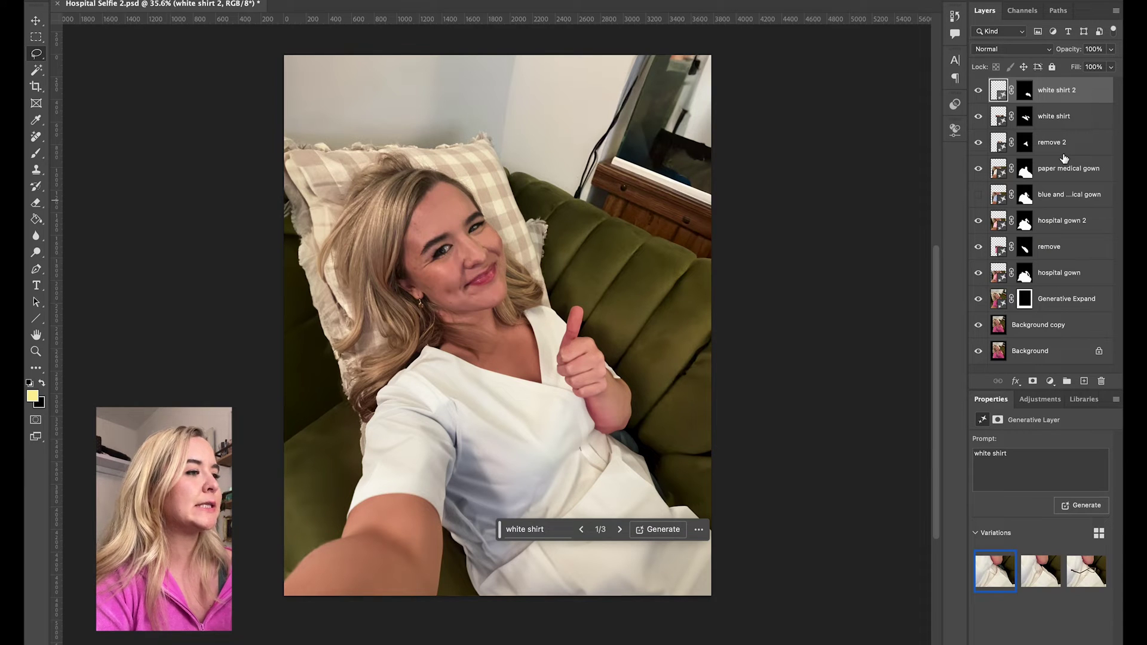
- Group all layers from "white shirt 2" through "Background copy", duplicate the group, and merge the duplicate into a single layer
shift+click(1083, 330)
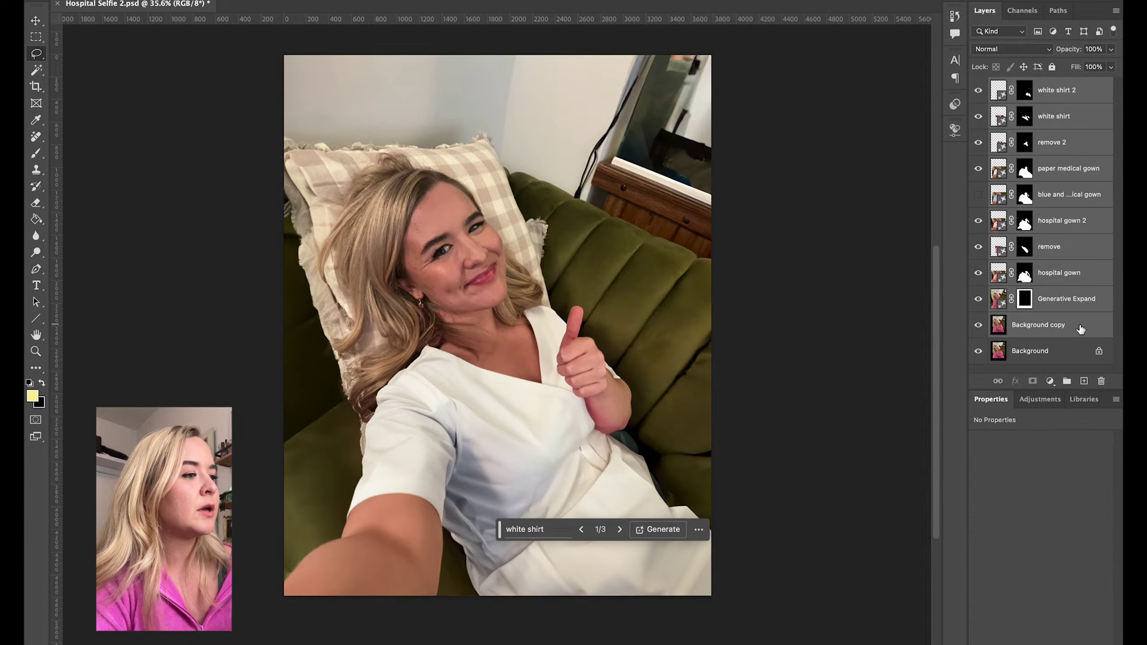
click(1064, 384)
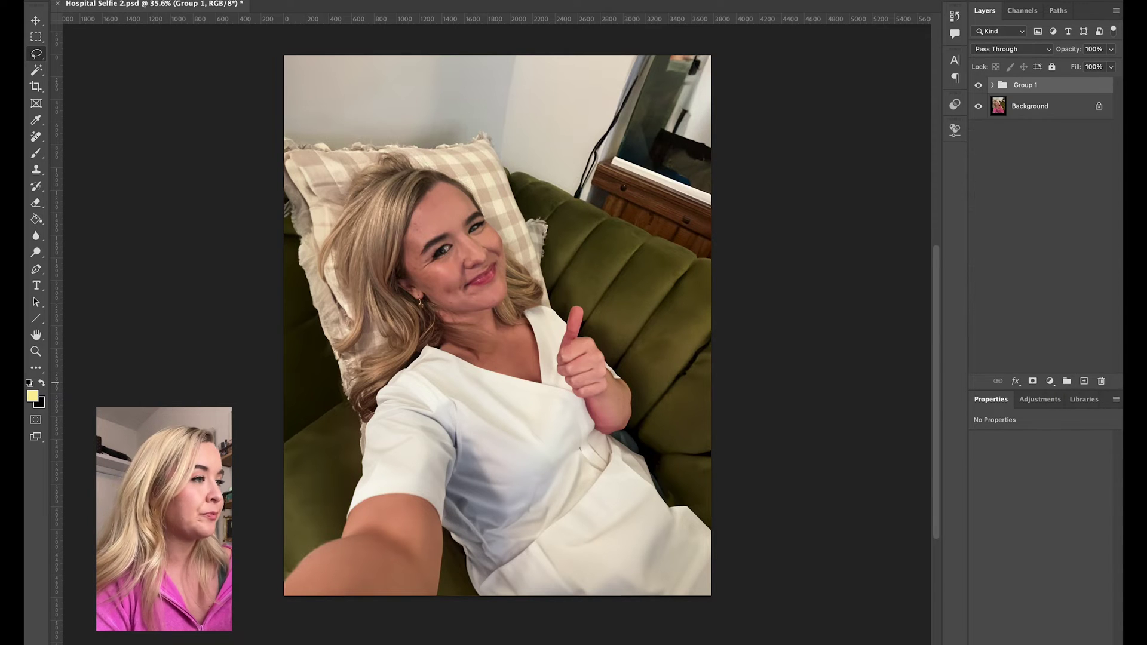
key(ctrl+j)
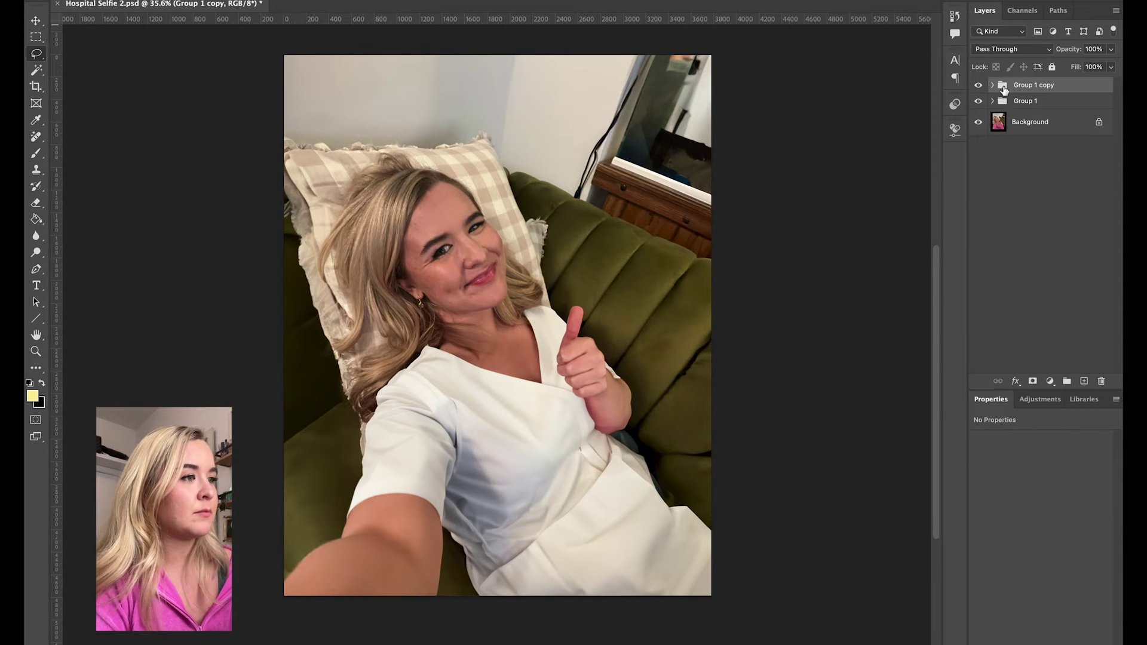
right_click(1056, 89)
click(955, 467)
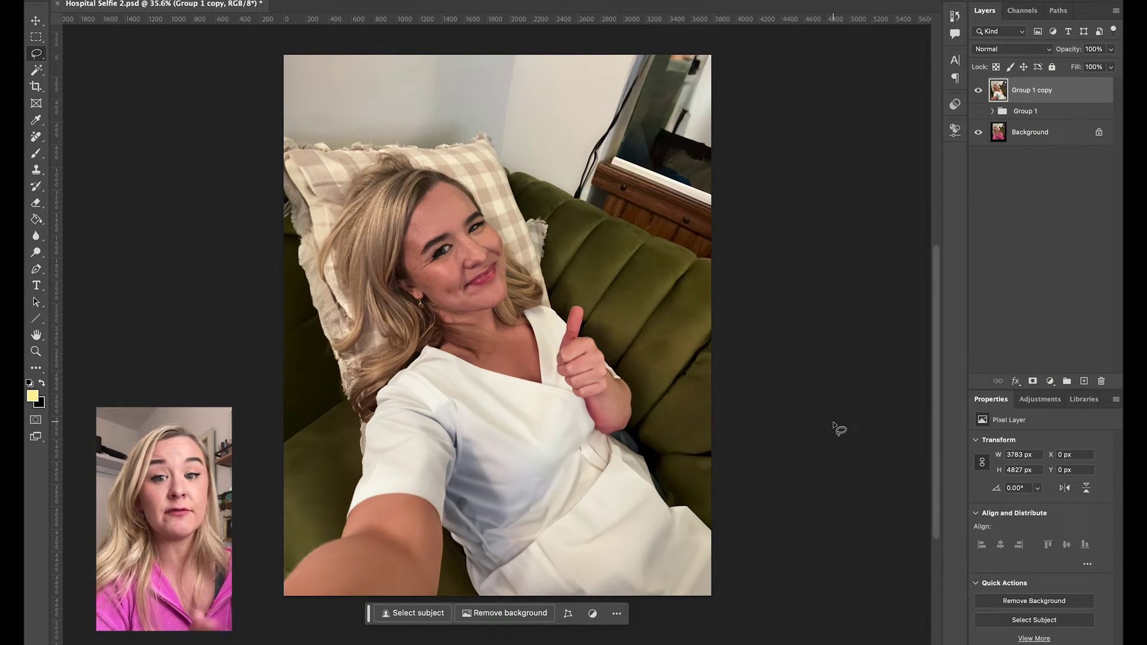
- Toggle the visibility of the merged copy and the original group to compare them
click(978, 90)
click(979, 112)
click(979, 112)
click(979, 91)
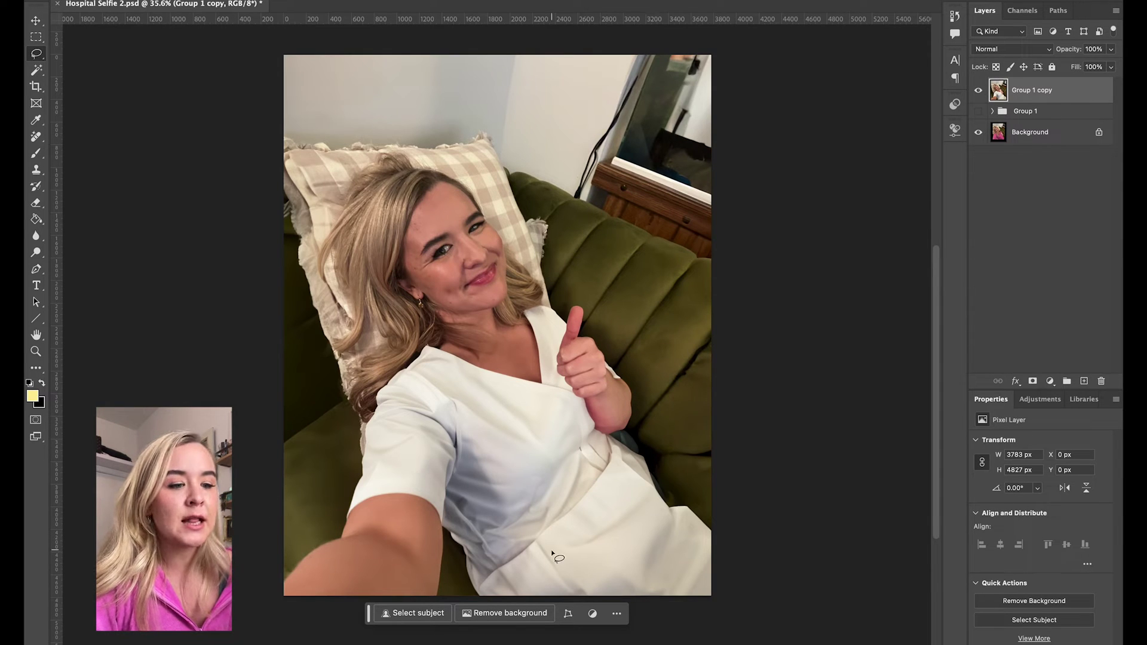
- Select the woman as the subject and subtract the pillow around her hair with the Magnetic Lasso
click(418, 614)
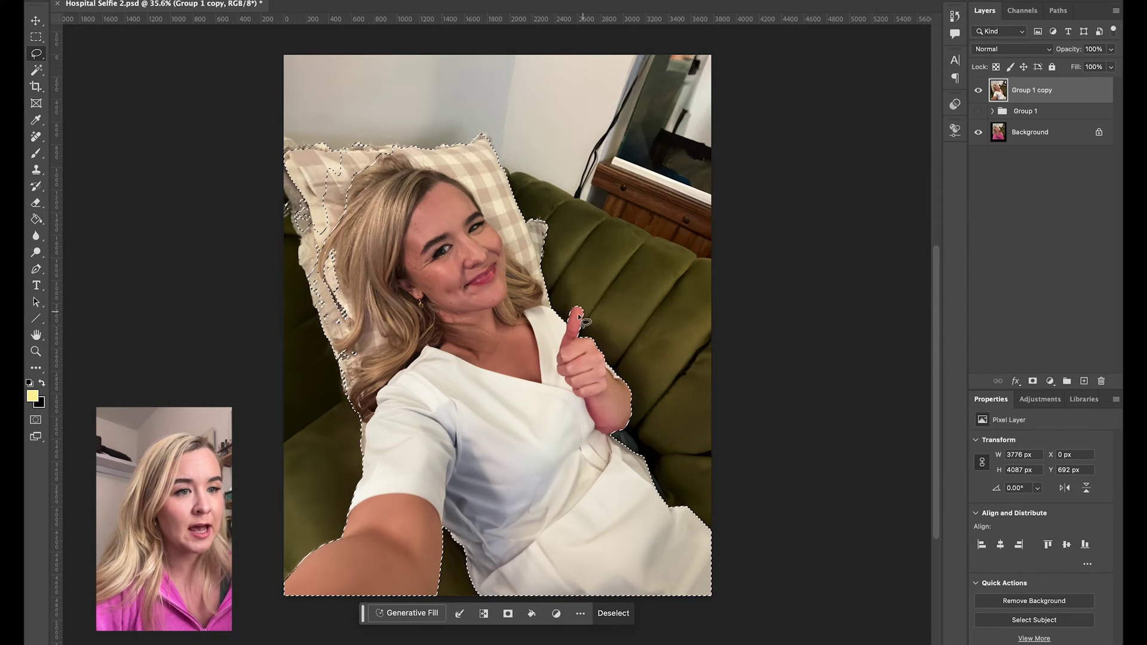
drag(40, 58, 98, 82)
click(547, 307)
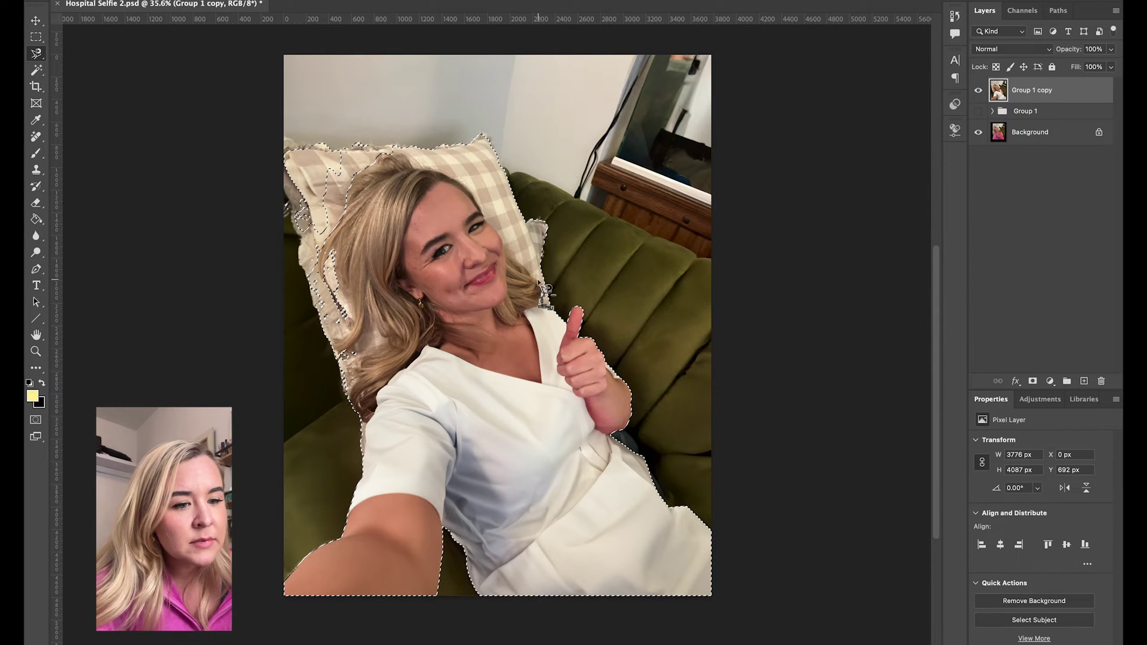
mouse_move(493, 228)
mouse_down()
mouse_move(456, 178)
mouse_move(383, 158)
mouse_move(324, 253)
mouse_move(329, 287)
mouse_move(340, 256)
mouse_move(359, 321)
mouse_move(362, 350)
mouse_up()
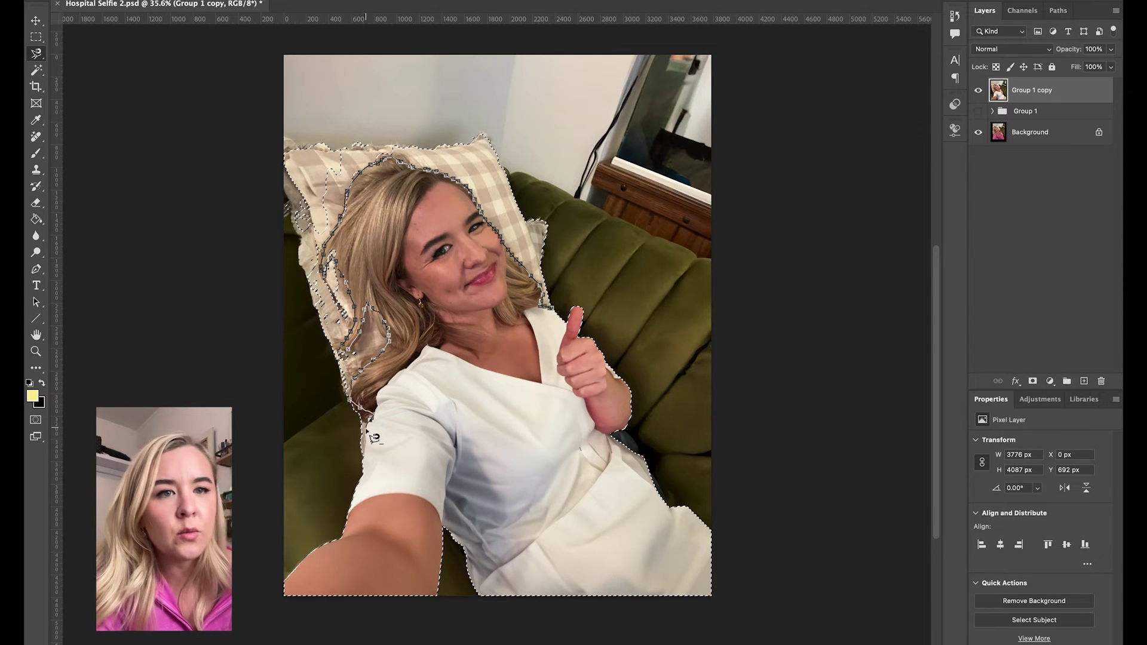
click(541, 292)
click(37, 54)
click(88, 52)
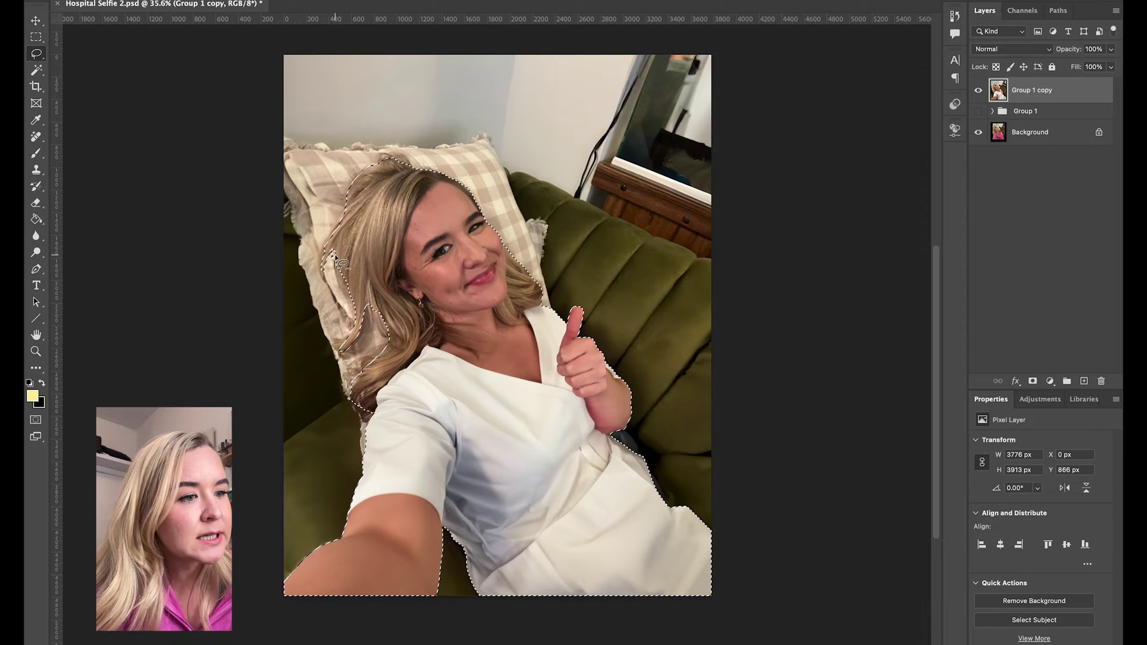
- Invert the selection and try replacing the whole background using Generative Fill with the prompt "hospital bed"
click(484, 614)
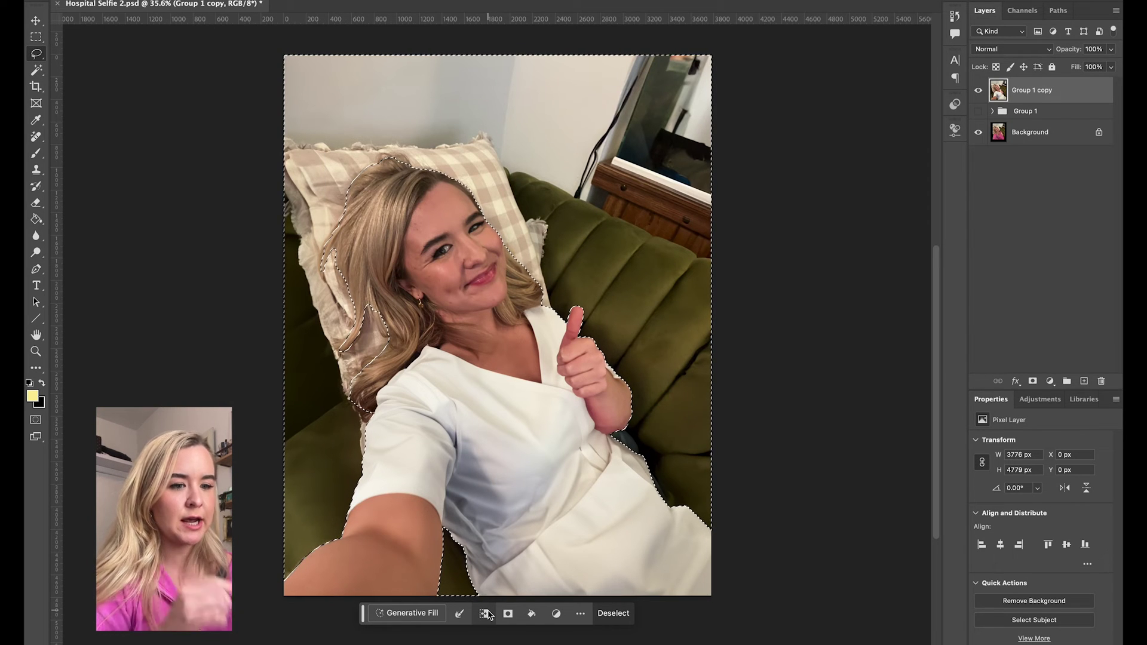
click(400, 613)
text(hospital bed)
key(Return)
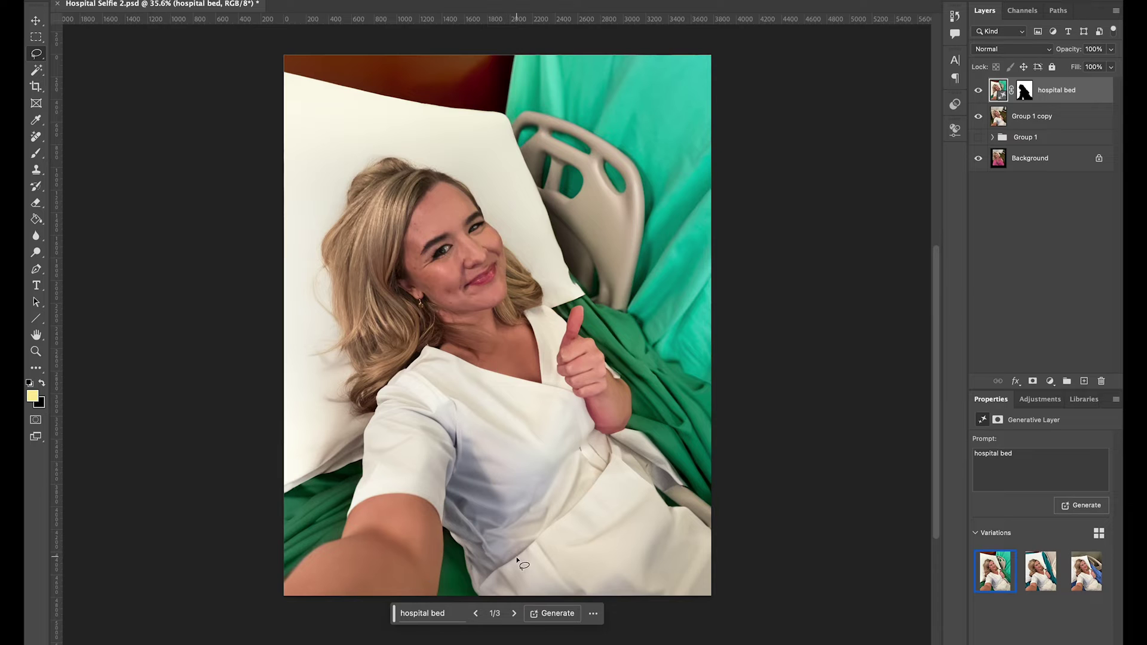
- Browse the three variations of the full-background hospital bed
click(514, 615)
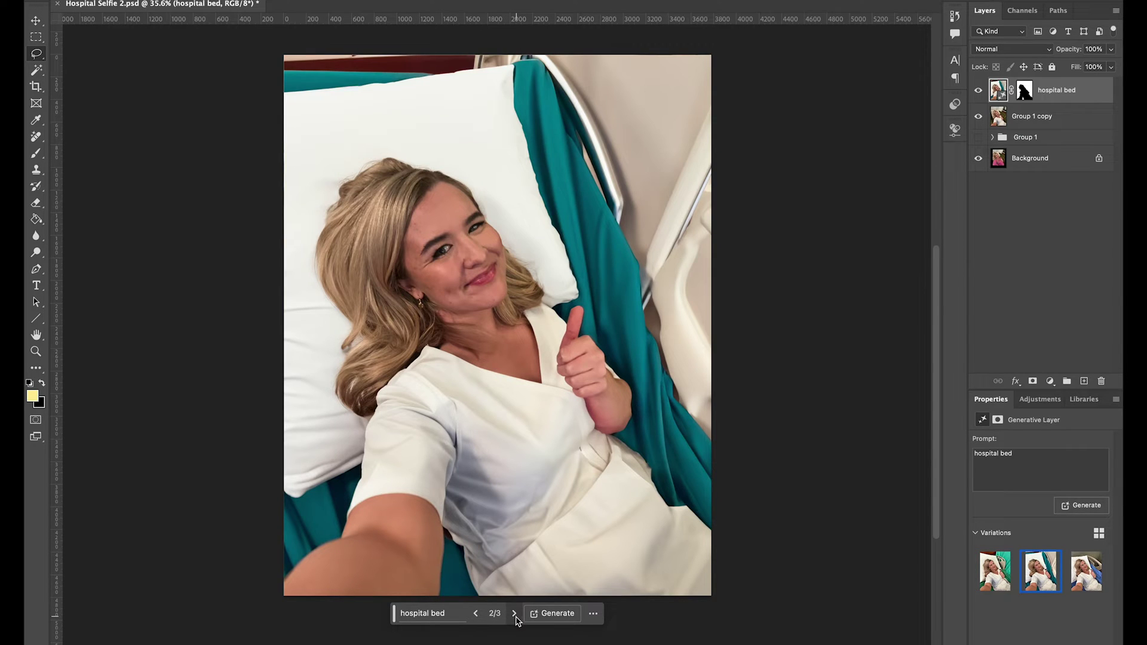
click(515, 614)
click(514, 614)
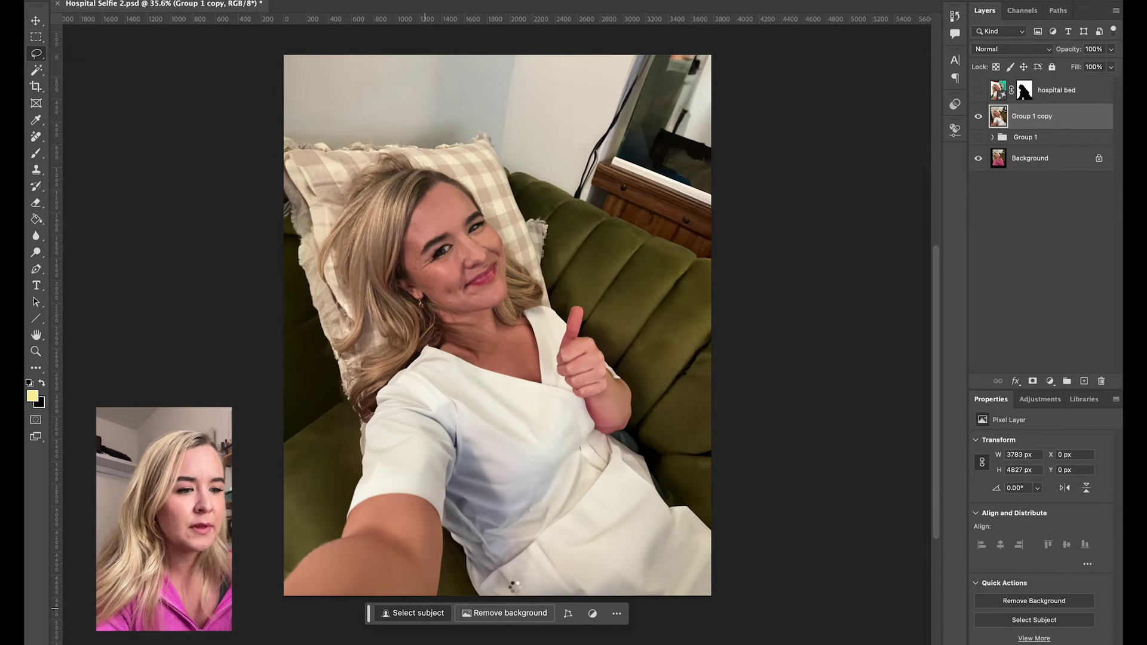
- Select the couch and pillow around the woman on the "Group 1 copy" layer, excluding the wall and wooden cabinet behind
key(w)
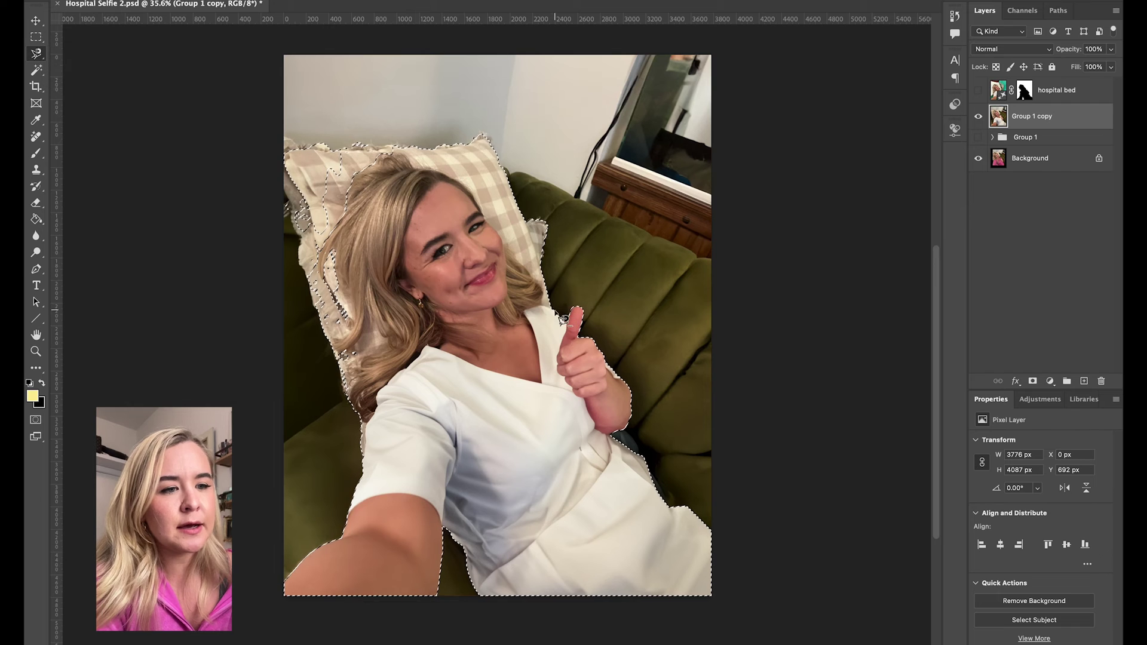
mouse_move(346, 258)
mouse_down()
mouse_move(359, 347)
mouse_move(286, 431)
mouse_up()
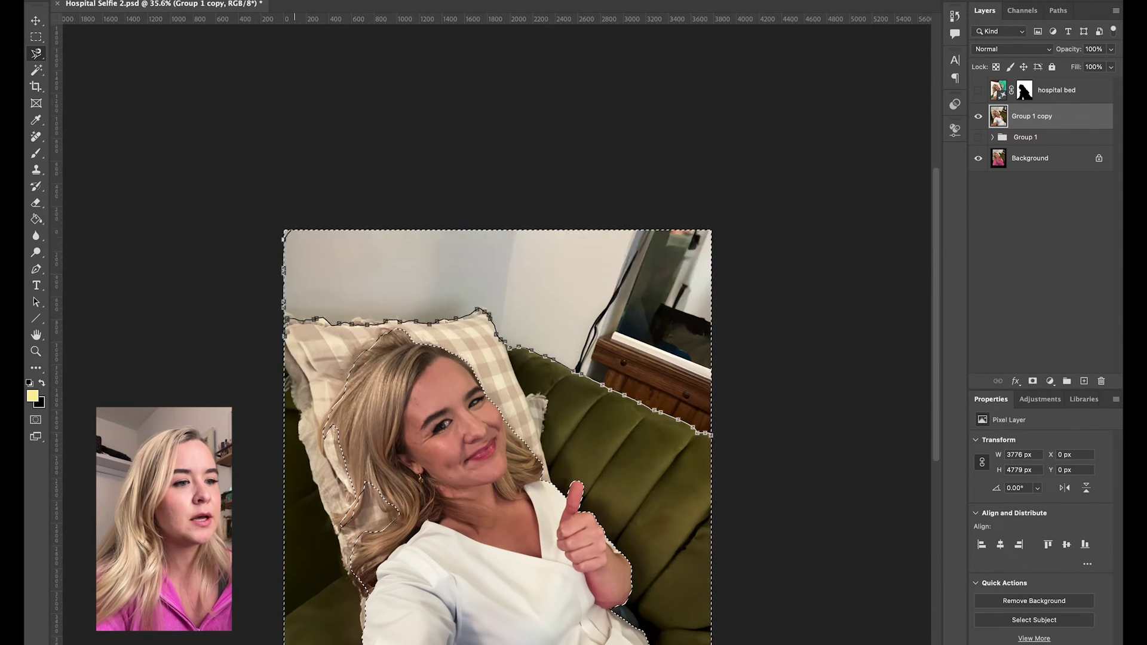
click(36, 53)
click(90, 48)
mouse_move(271, 77)
mouse_down()
mouse_move(640, 166)
mouse_move(781, 149)
mouse_up()
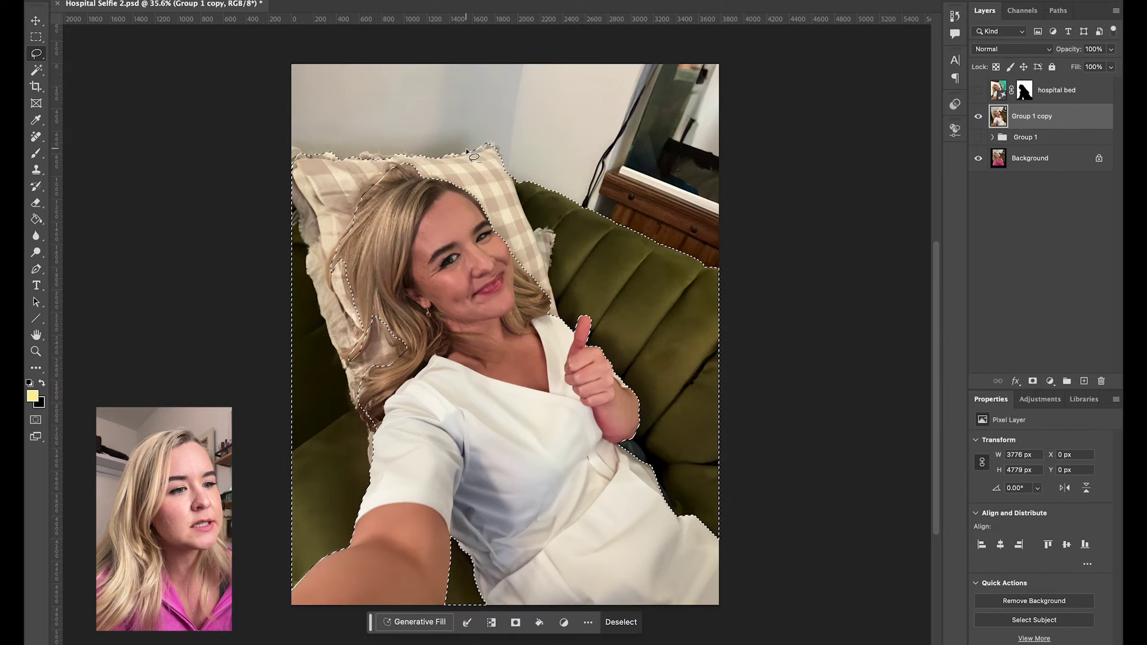
- Replace the selected couch and pillow using Generative Fill with the prompt "hospital bed"
click(416, 622)
text(hospital bed)
key(Return)
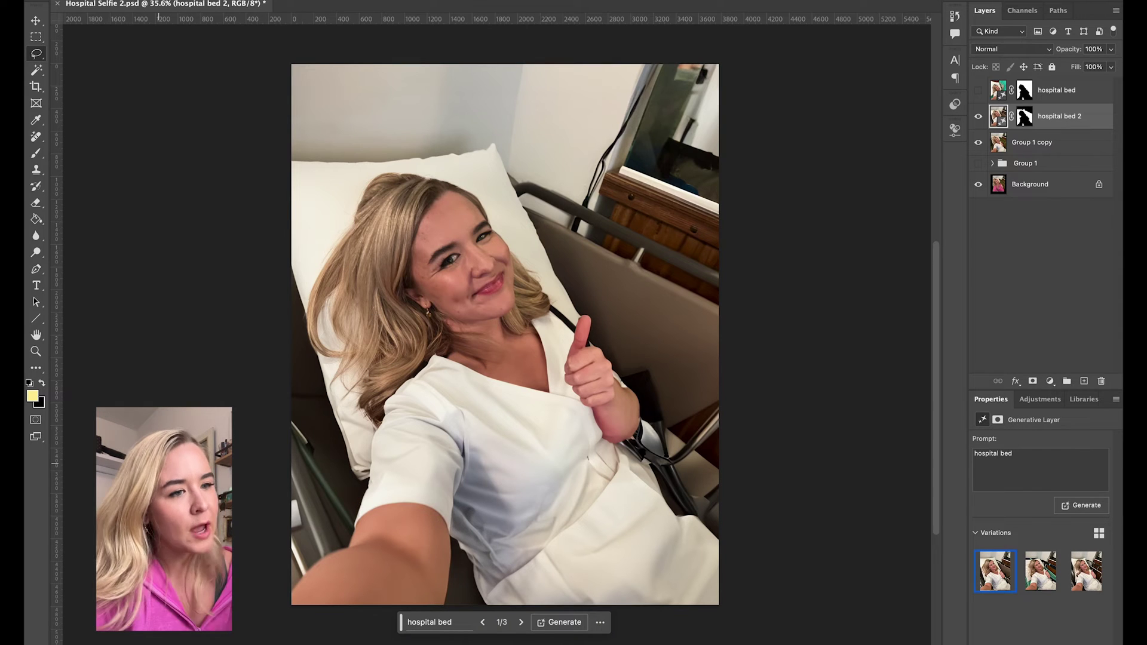
- Compare the three bed variations and keep the second, with the green sheet and dark blue rails
click(520, 623)
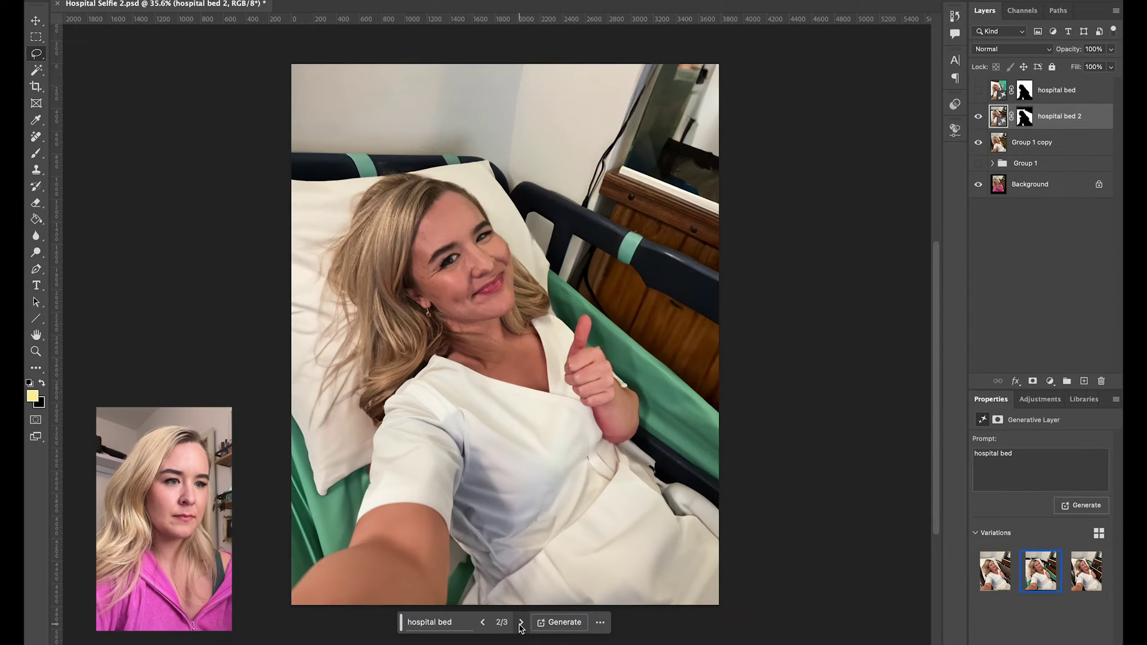
click(521, 623)
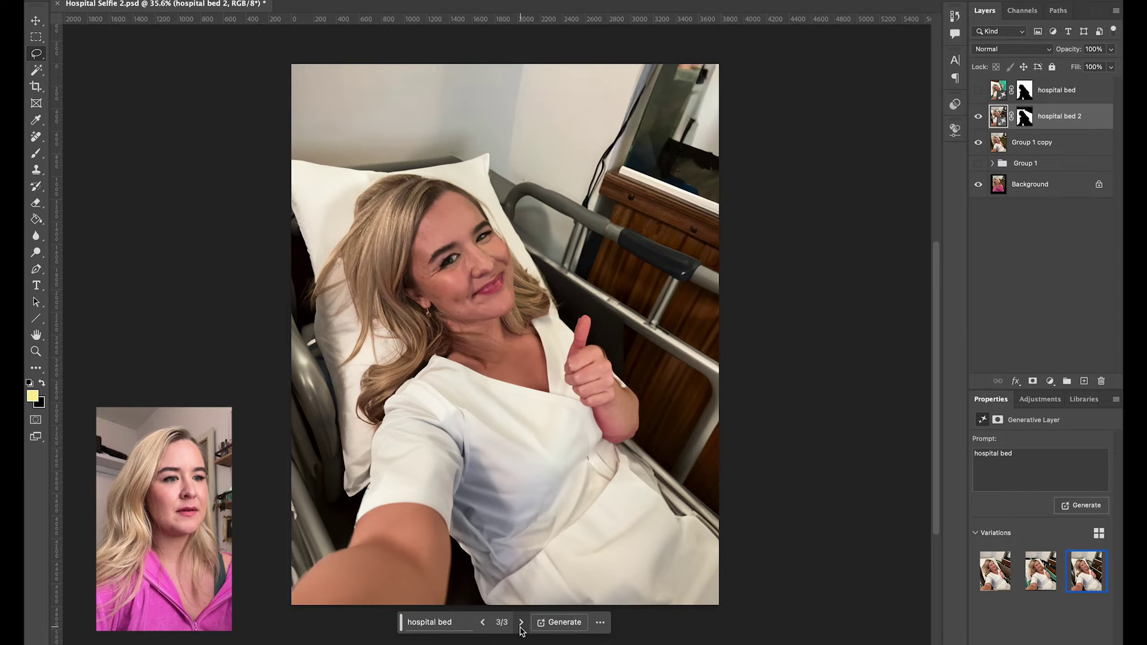
click(482, 622)
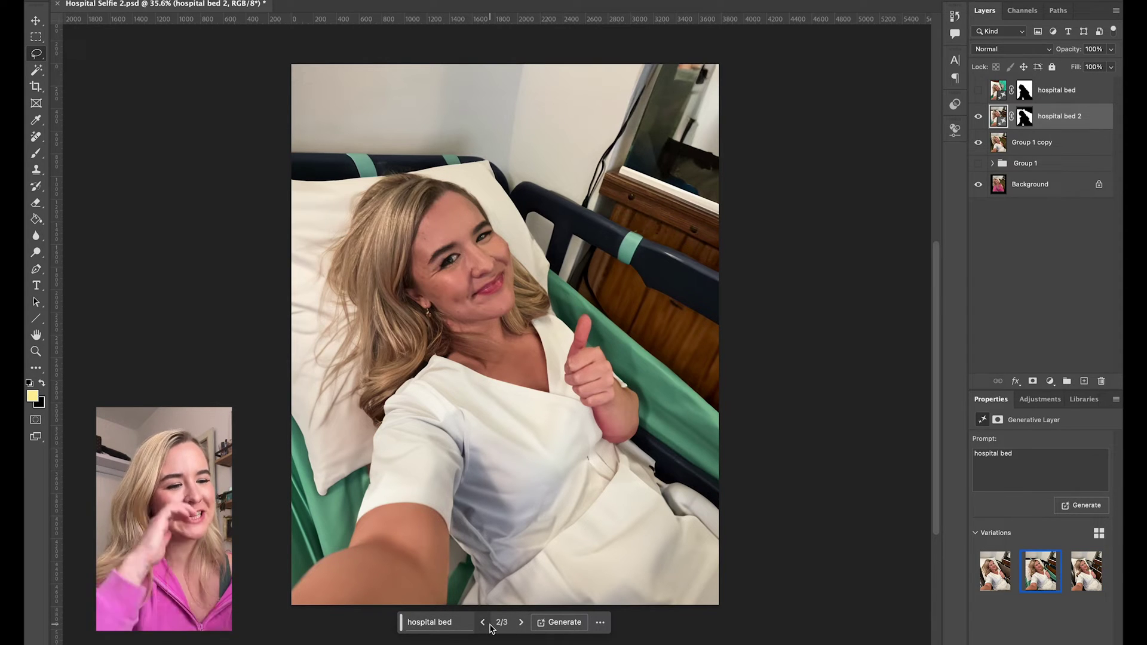
click(520, 622)
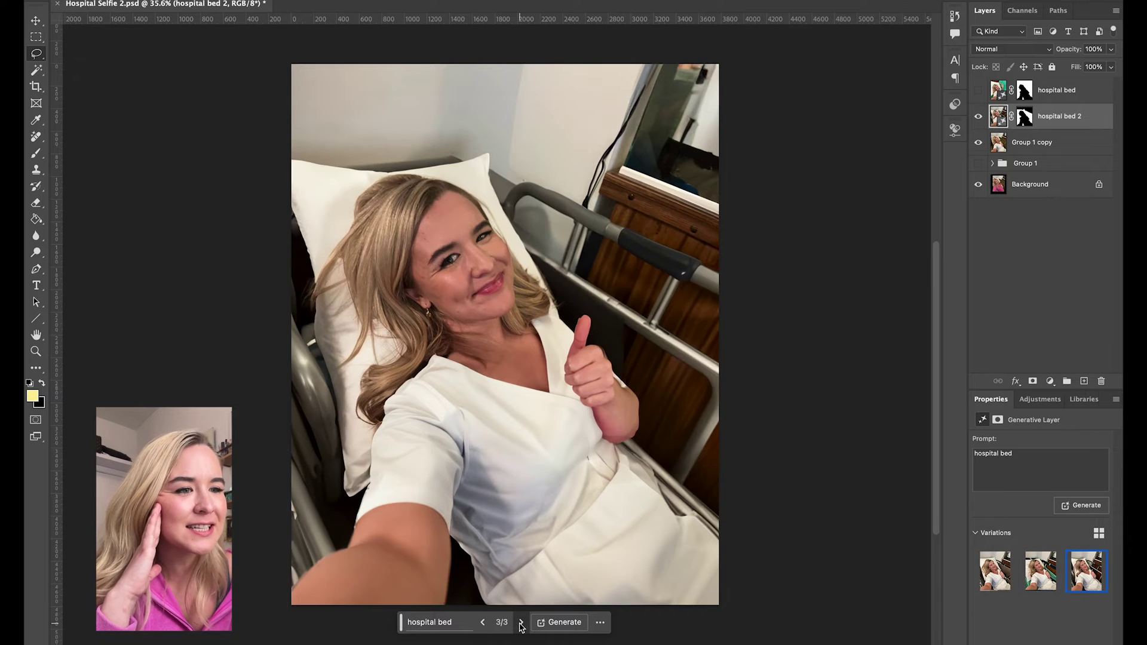
click(521, 622)
click(520, 623)
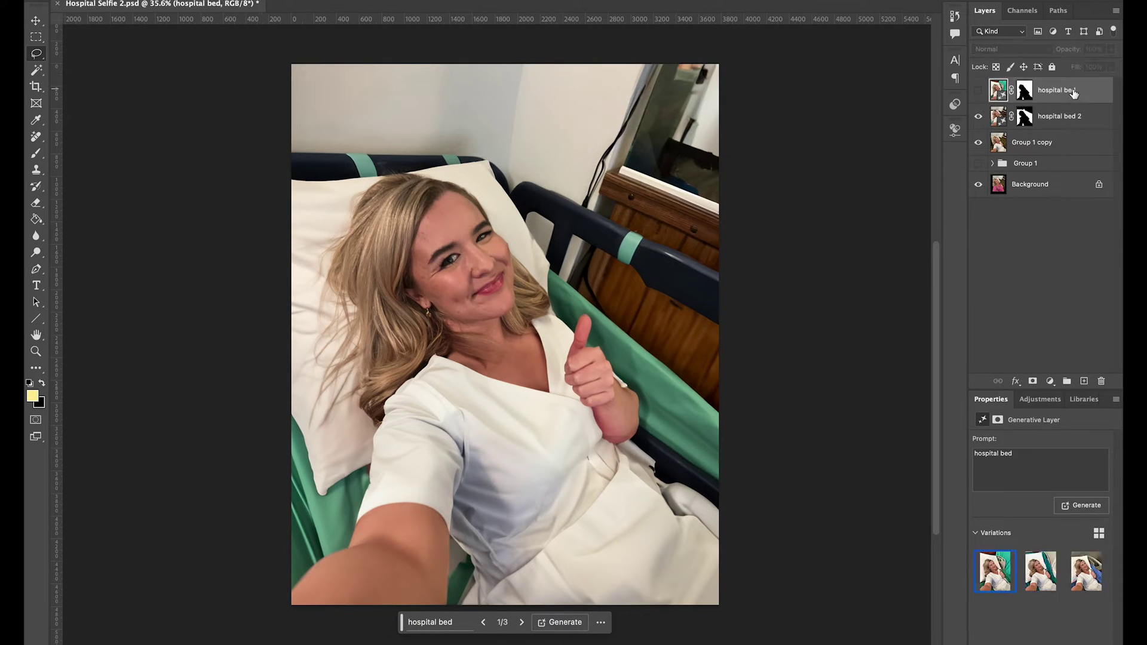
- Lasso the mirror and wooden cabinet behind the bed rail, replace them using Generative Fill with the prompt "hospital", and browse the variations
mouse_move(598, 263)
mouse_down()
mouse_move(675, 302)
mouse_move(721, 351)
mouse_up()
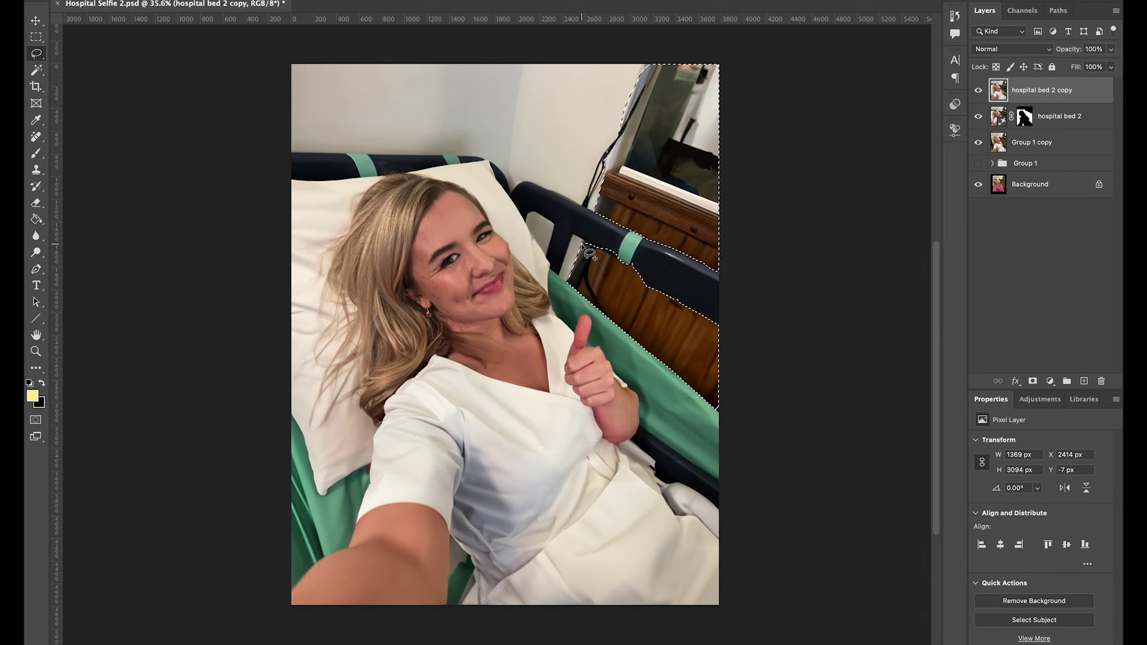
click(525, 431)
text(hospital)
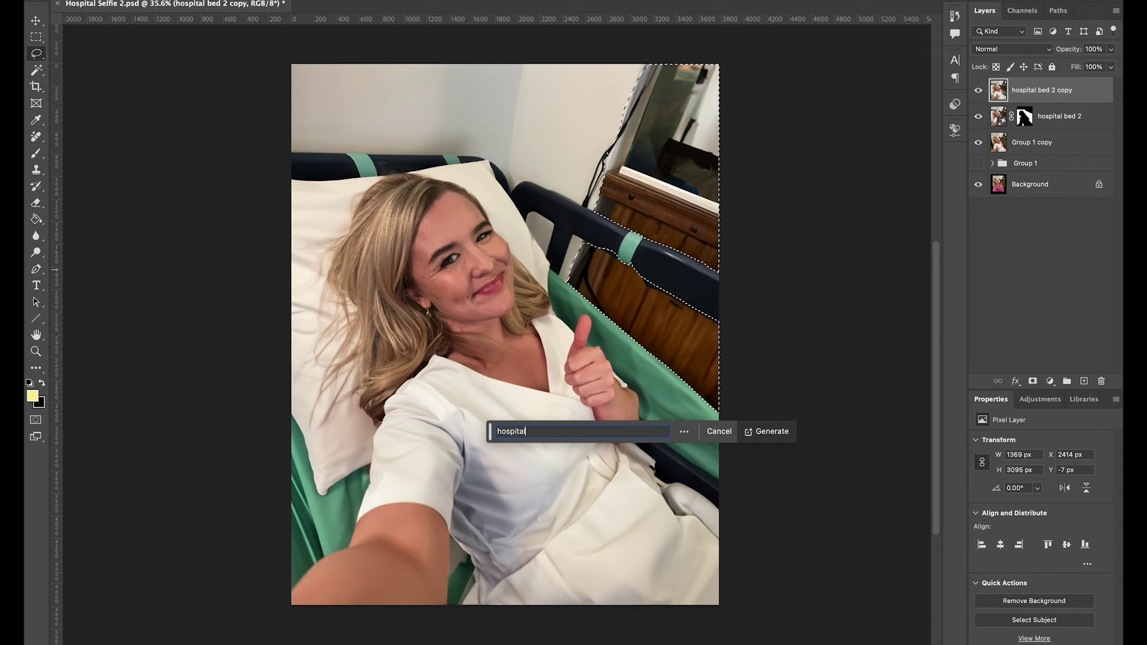
key(Return)
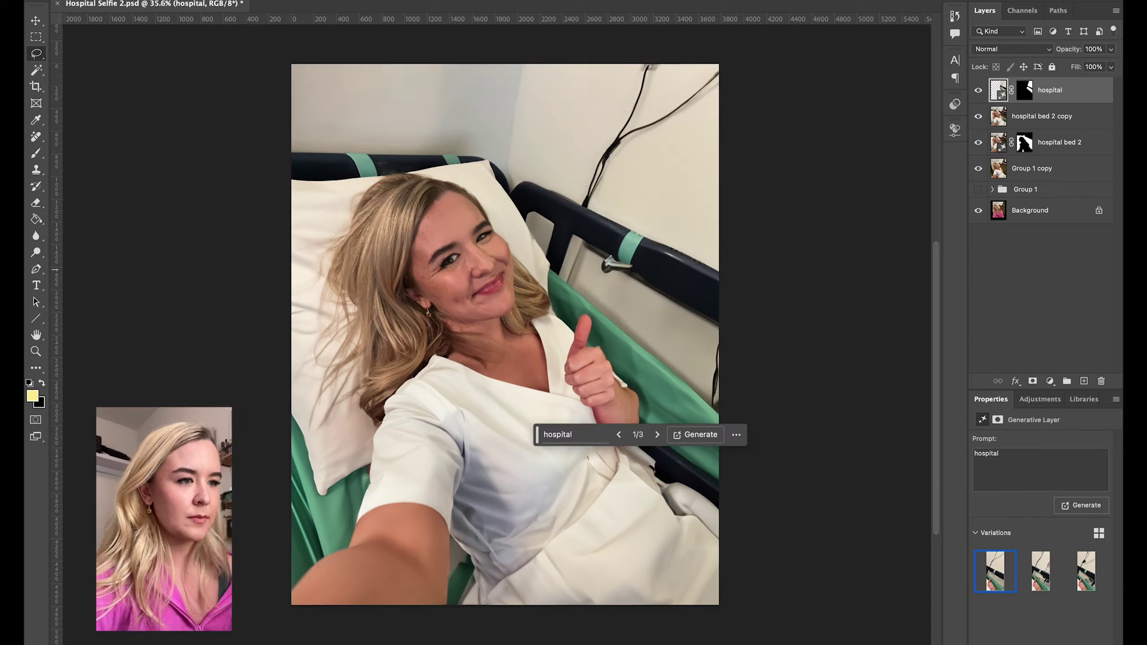
click(655, 438)
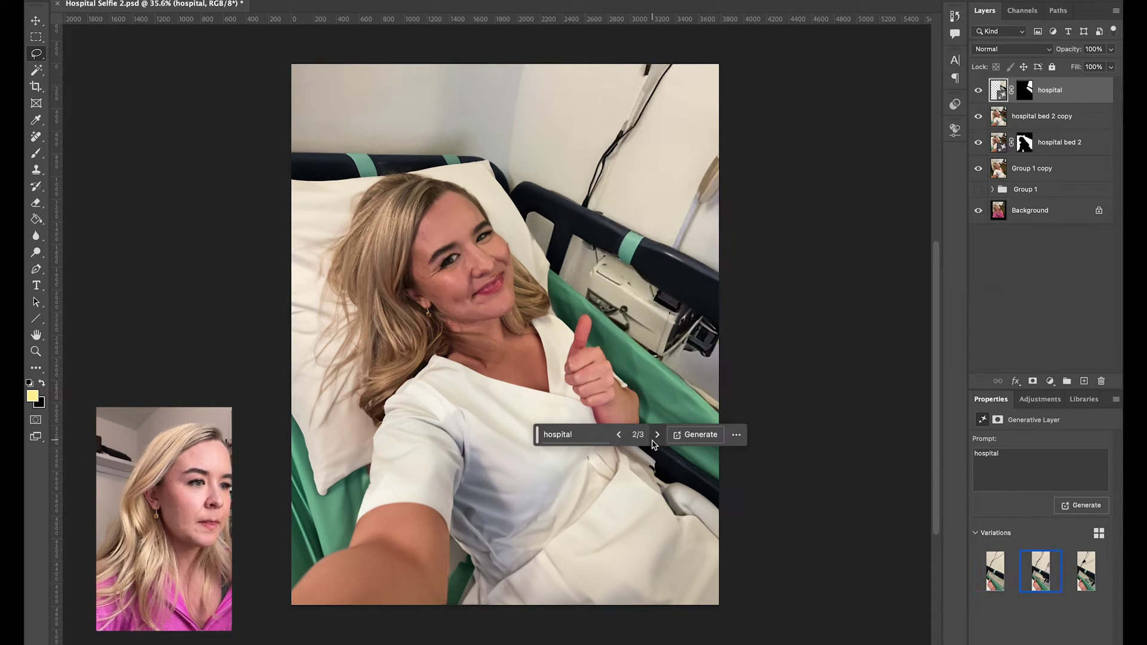
click(657, 437)
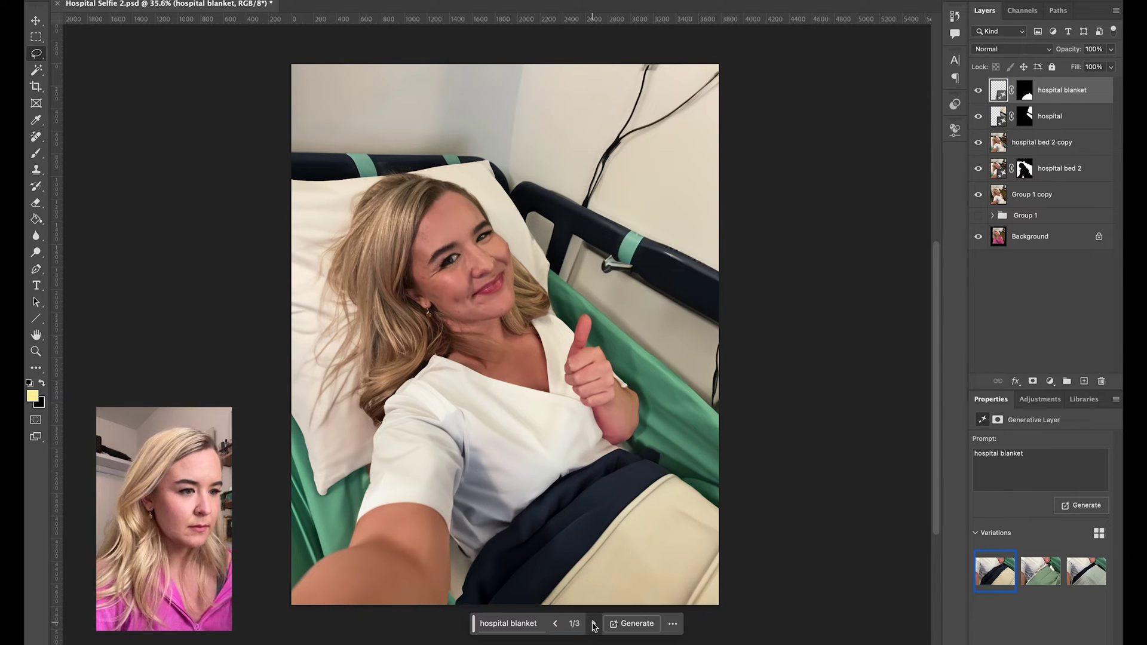
- Switch to the third hospital blanket variation, with the pale green cover, and lasso the dark band at the waist
click(593, 624)
click(593, 624)
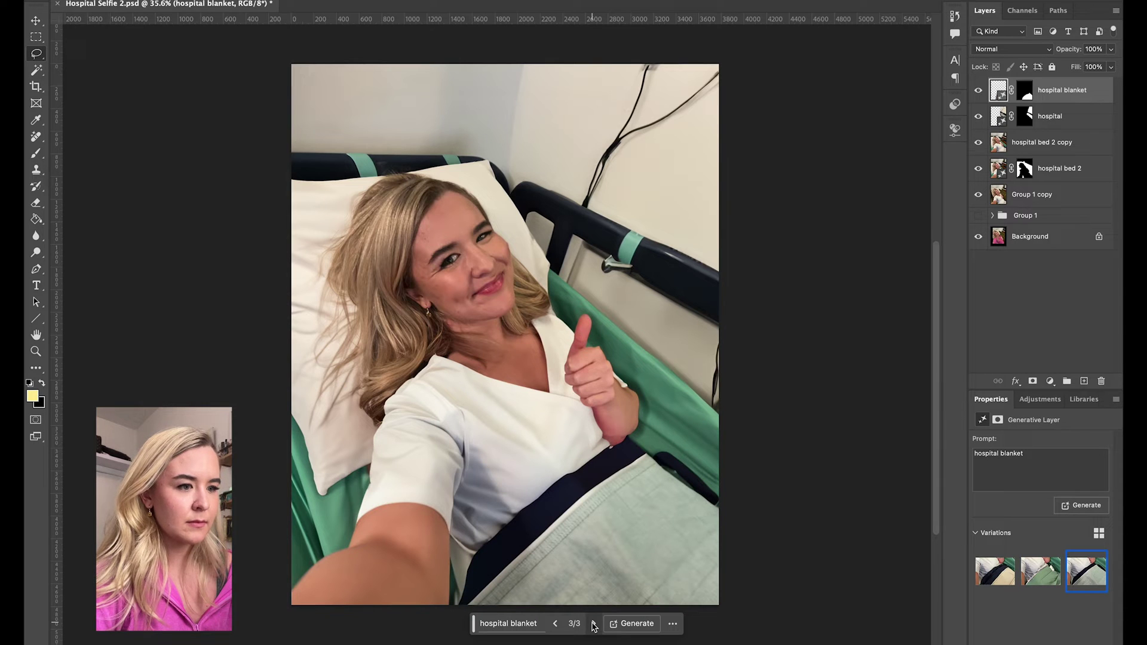
mouse_move(535, 508)
mouse_down()
mouse_move(649, 535)
mouse_move(664, 466)
mouse_move(595, 429)
mouse_up()
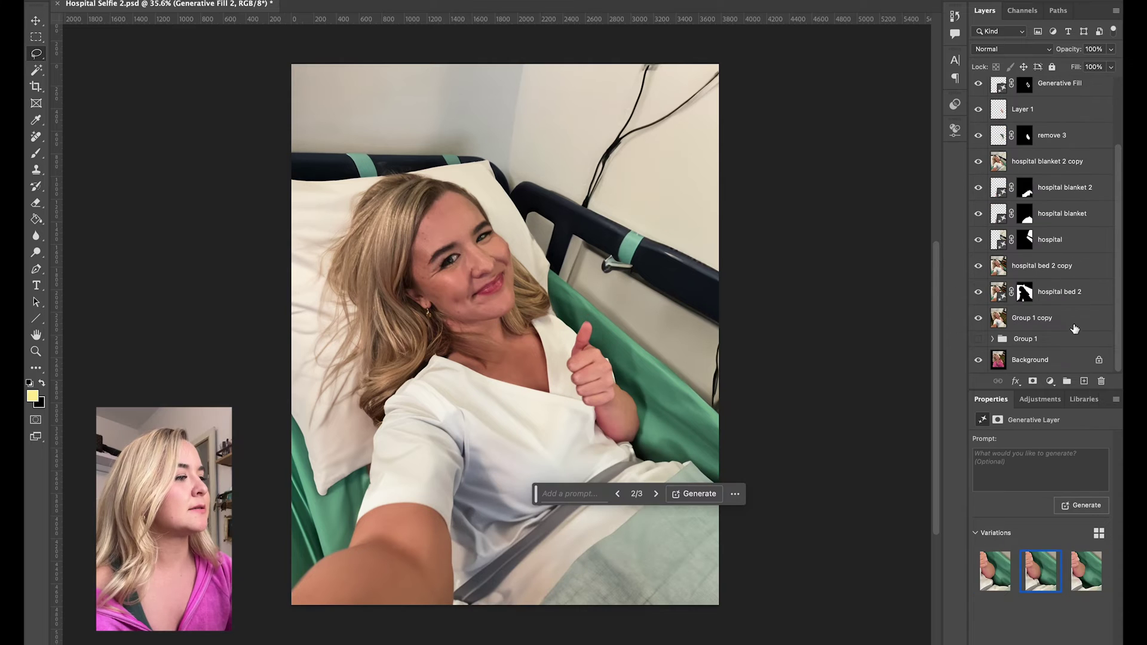
- Select all layers from the top down to "Group 1 copy", duplicate them, and merge the duplicates into one layer
shift+click(1075, 321)
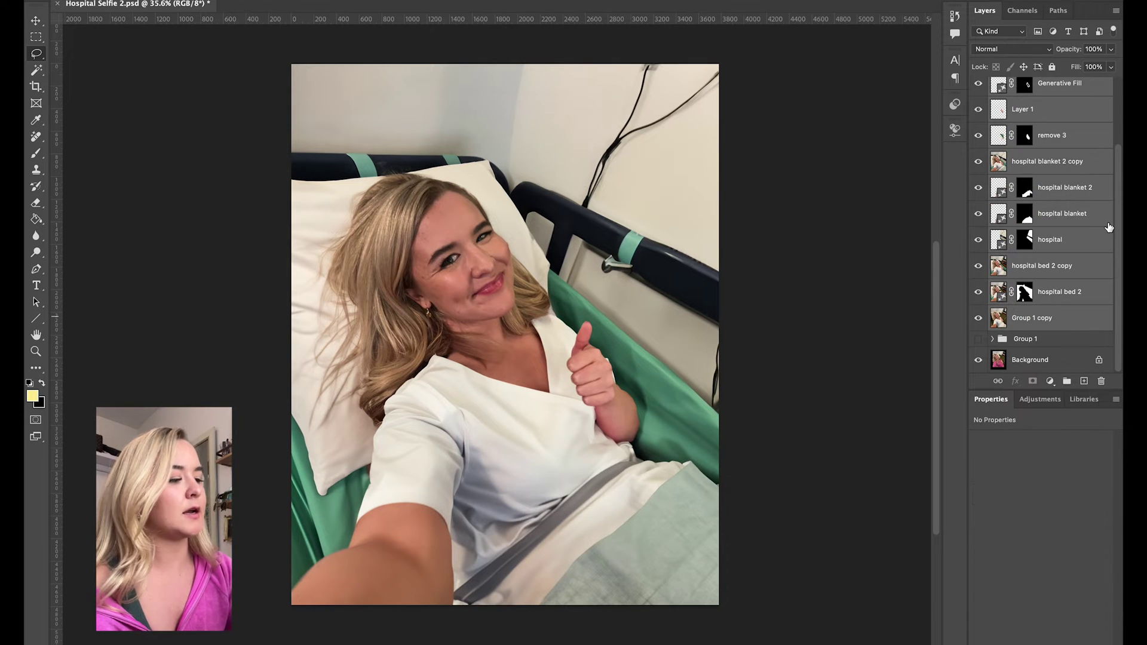
key(super+j)
right_click(1091, 117)
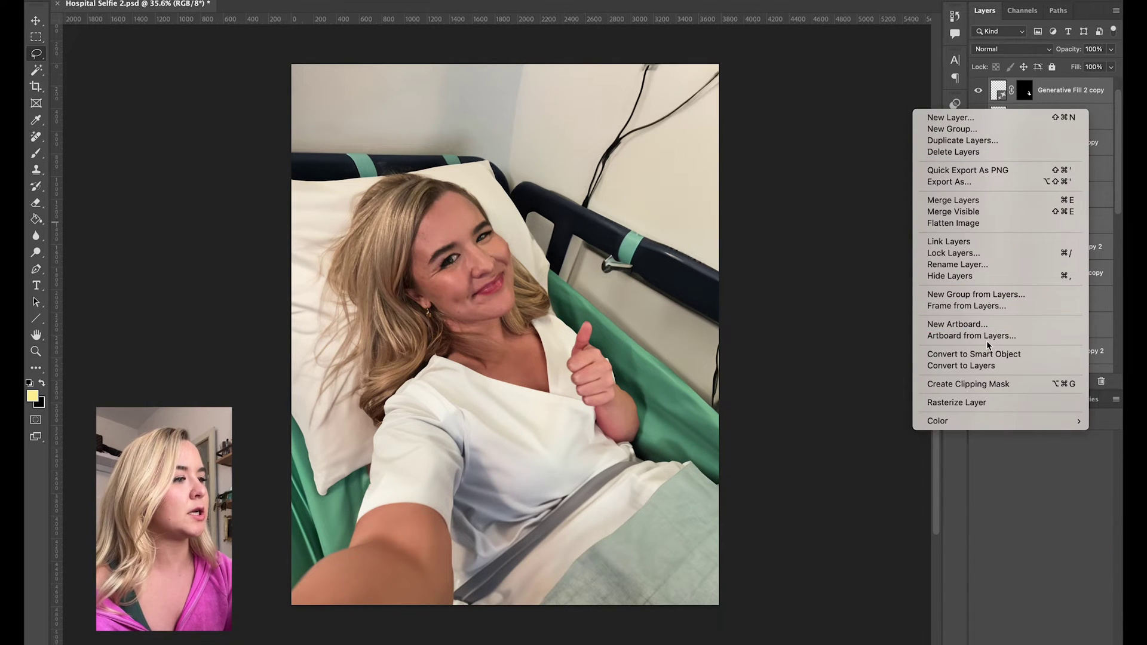
click(953, 200)
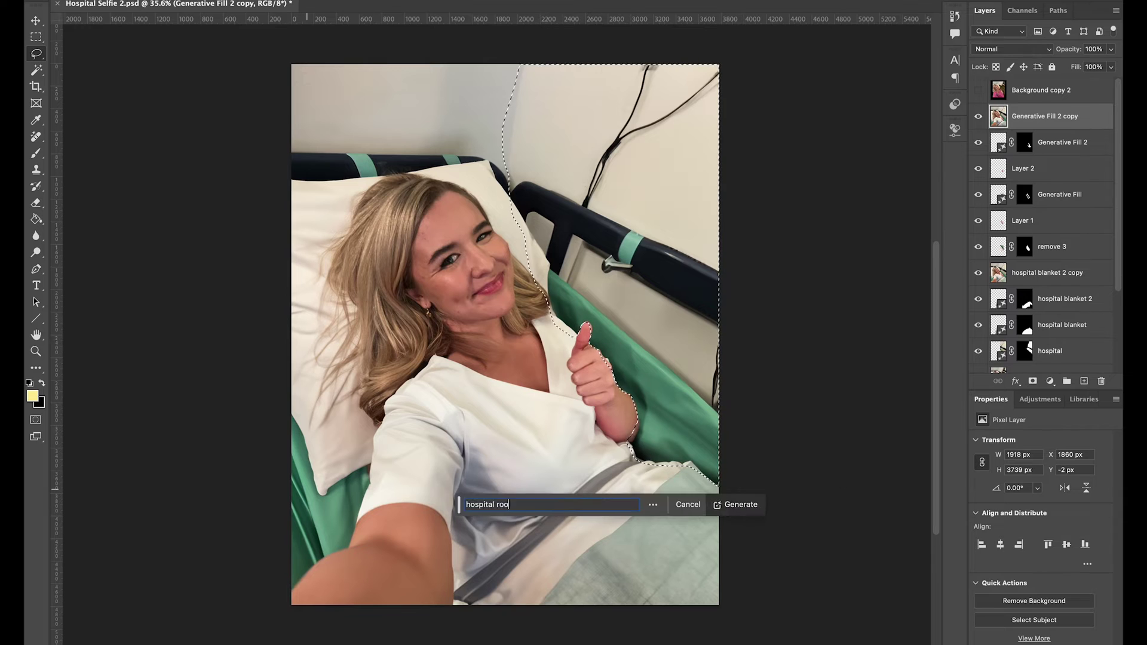
- Fill the selected area beside the woman using Generative Fill with "hospital room", and erase the lassoed equipment along the bed edge with "remove"
text(room)
click(736, 504)
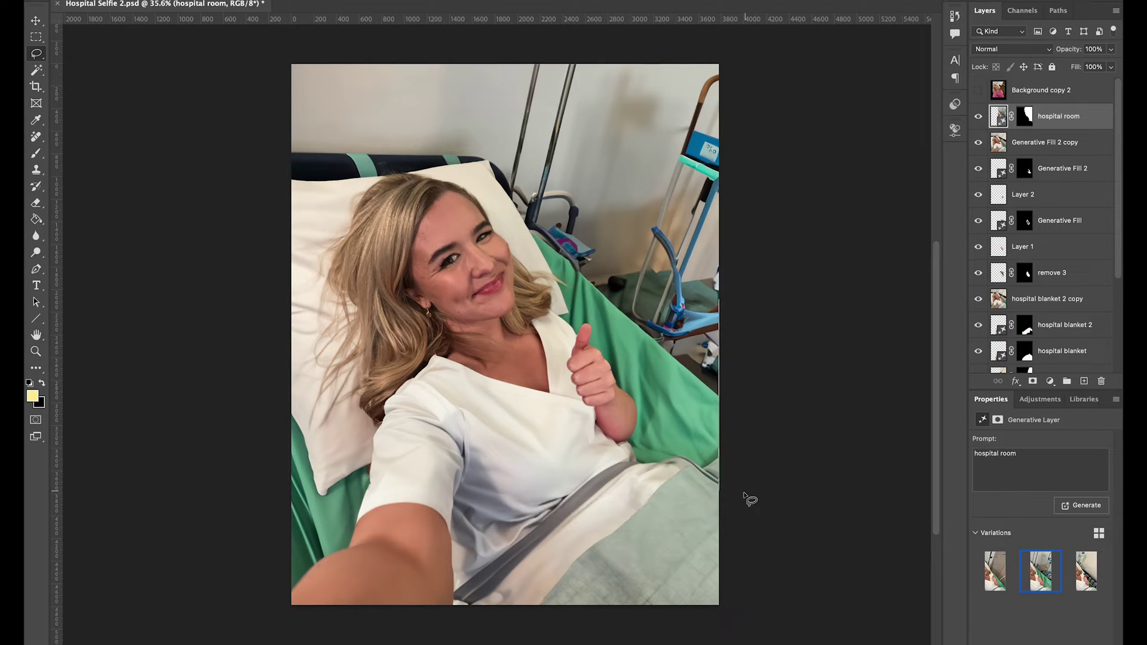
mouse_move(751, 500)
mouse_down()
mouse_move(529, 229)
mouse_move(726, 359)
mouse_up()
click(525, 506)
text(remove)
click(736, 506)
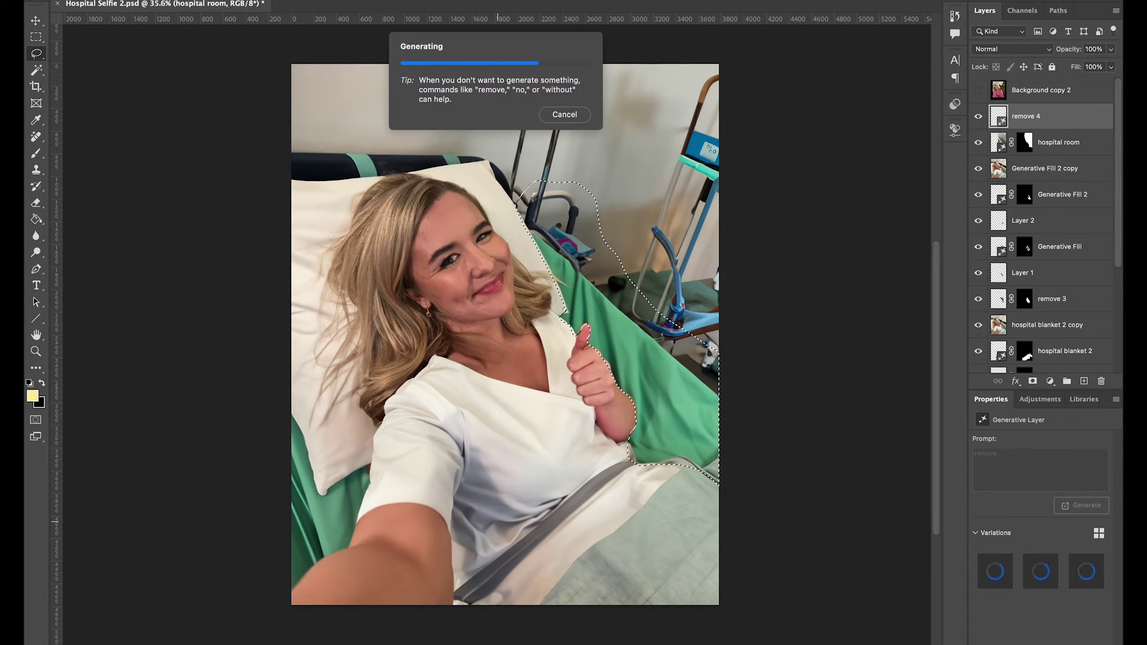
- Lasso the area beside the bed and add a person there using Generative Fill with the prompt "doctor"
mouse_move(700, 76)
mouse_down()
mouse_move(592, 346)
mouse_move(639, 468)
mouse_move(701, 69)
mouse_up()
click(528, 481)
text(doctor)
key(Return)
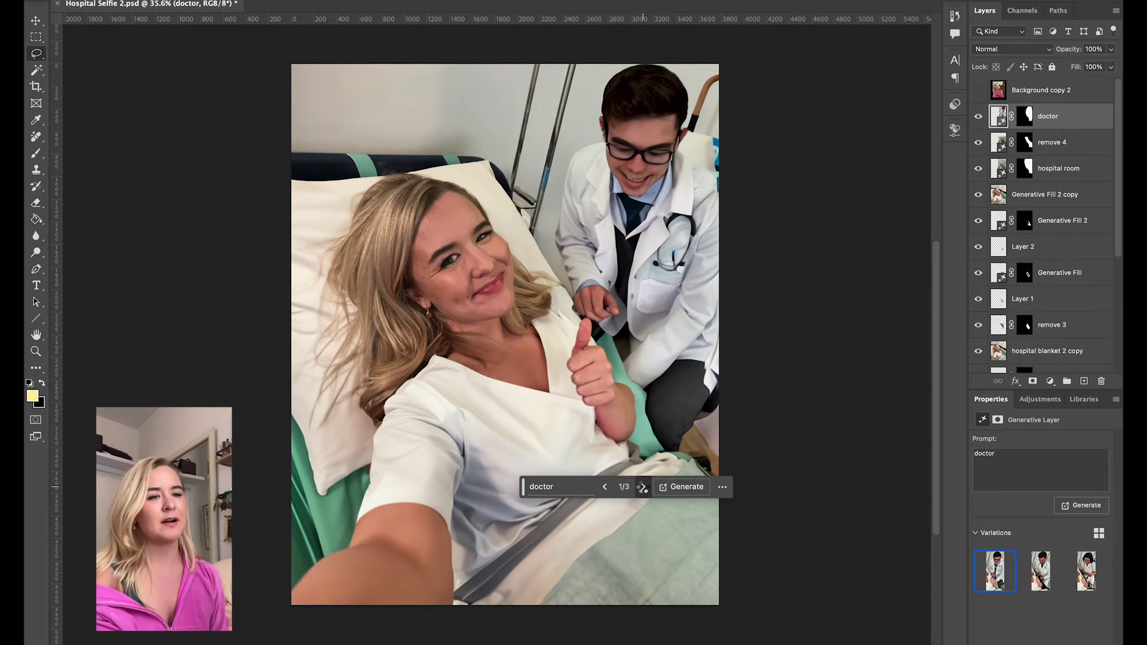
- Compare the three generated doctor variations beside the bed, ending on the second, and hide the doctor layer
click(644, 487)
click(644, 487)
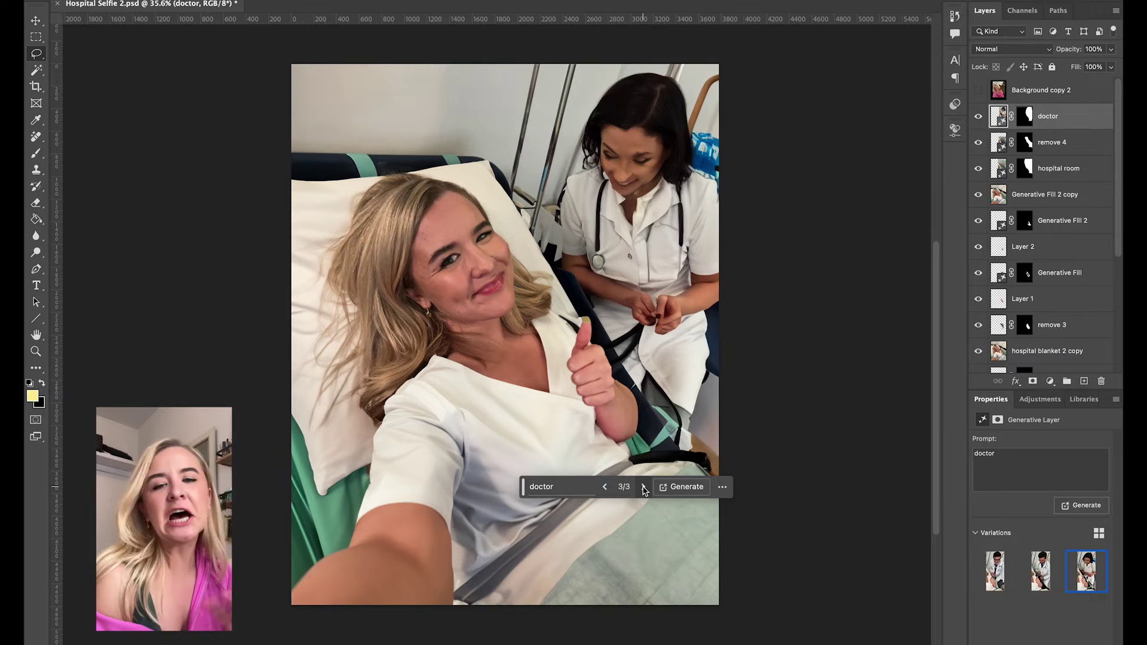
click(644, 487)
click(643, 487)
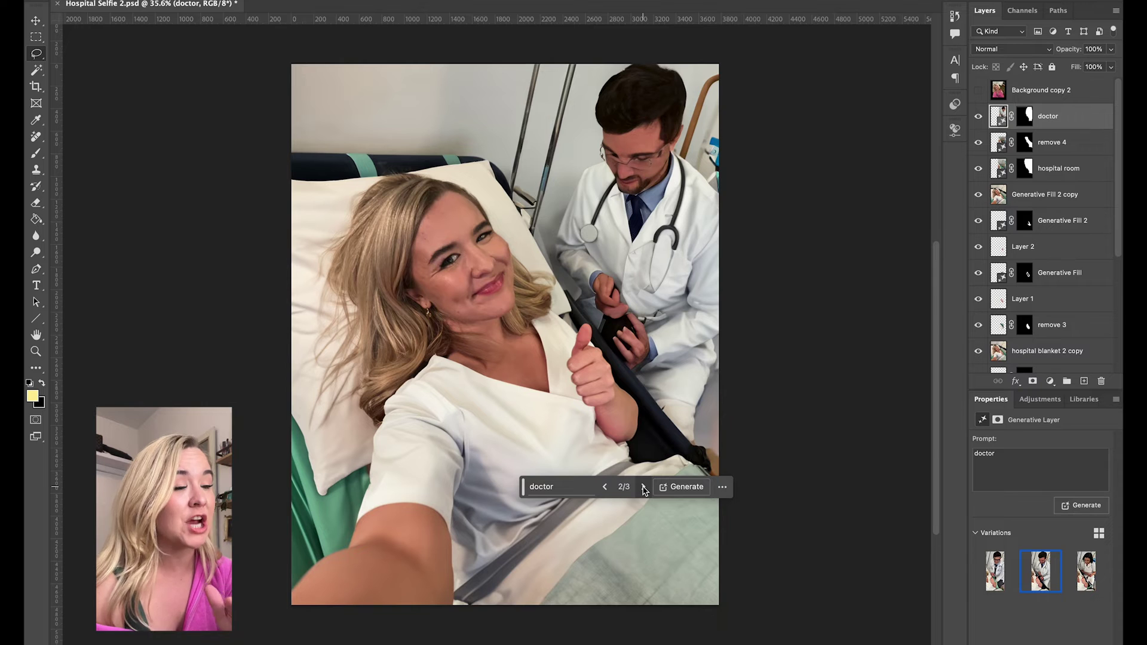
click(644, 487)
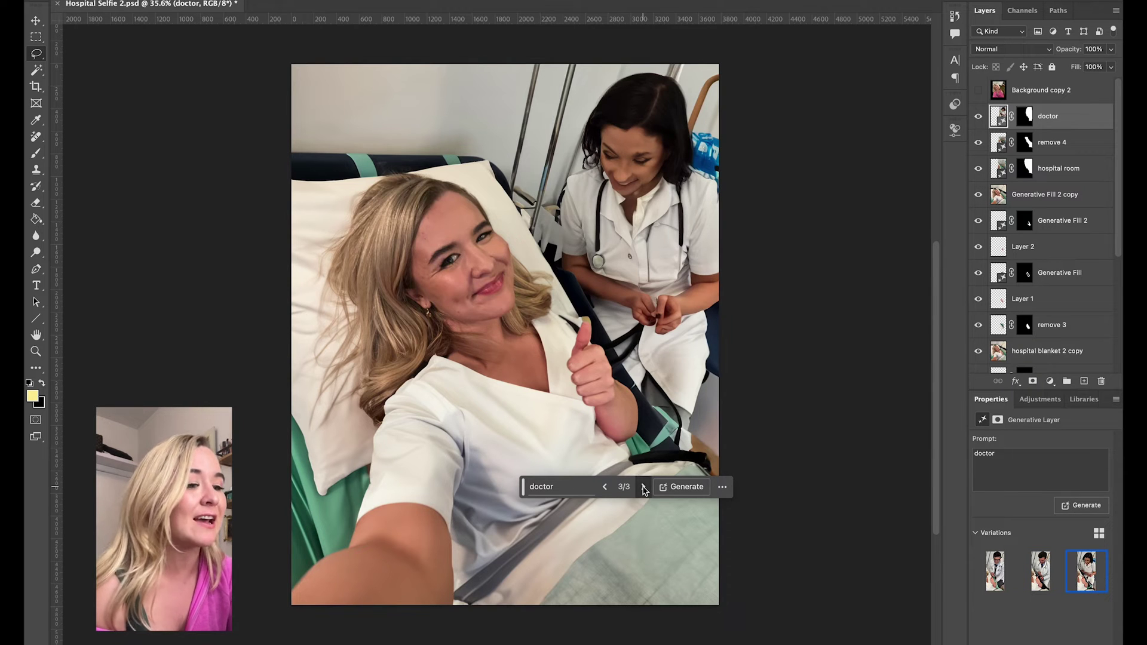
click(643, 487)
click(643, 487)
click(644, 487)
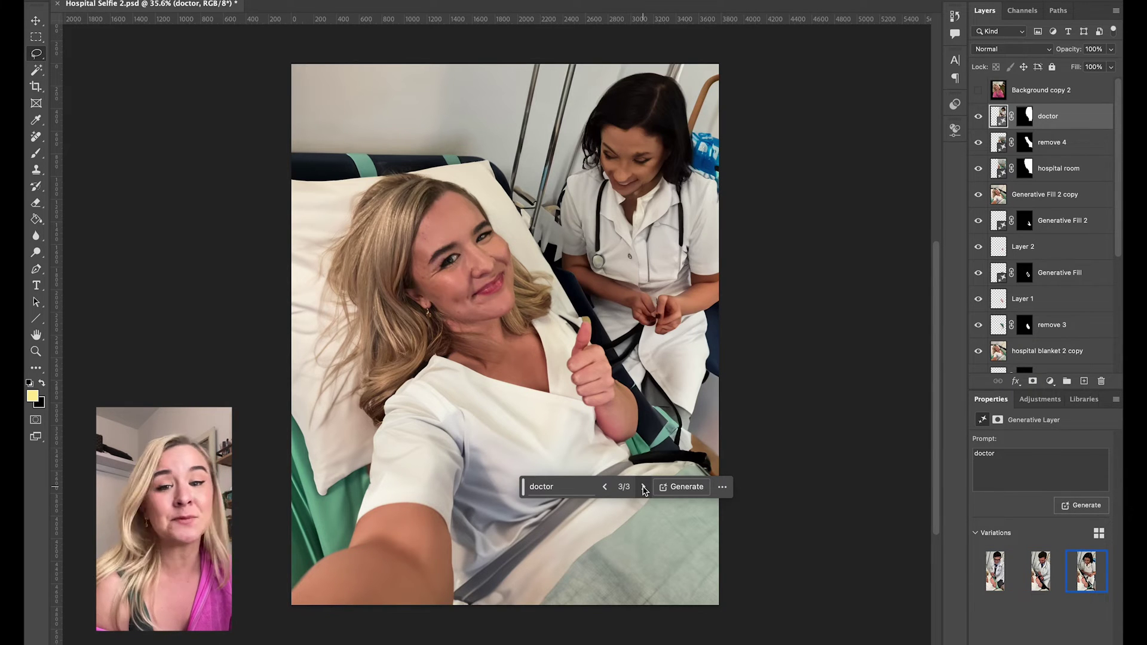
click(644, 487)
click(643, 487)
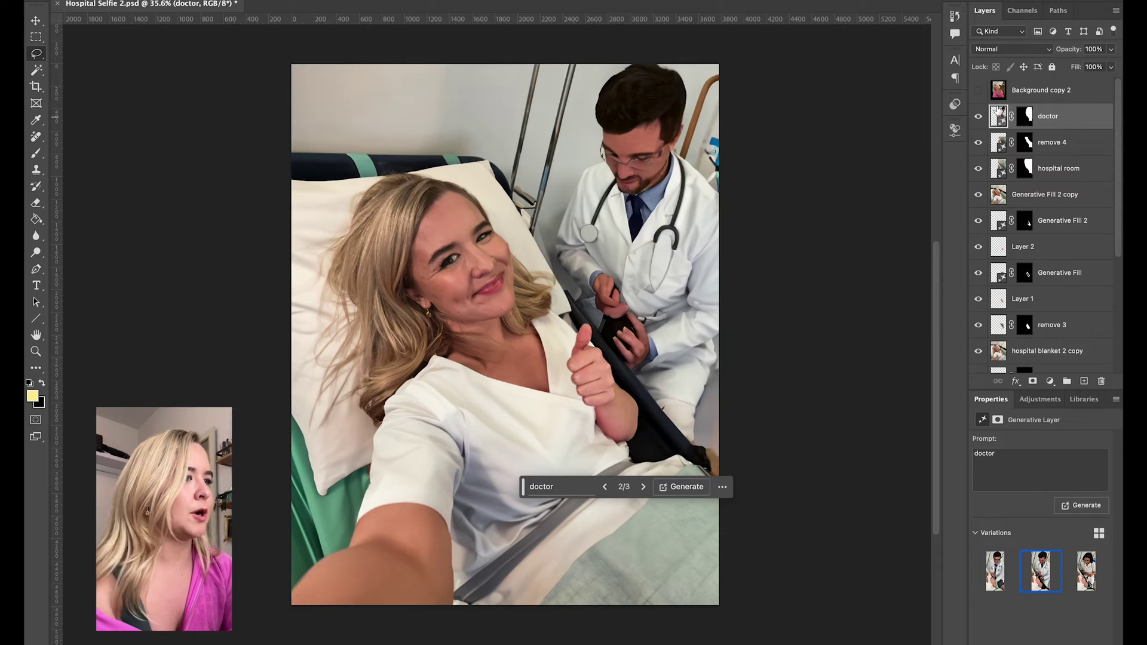
click(978, 116)
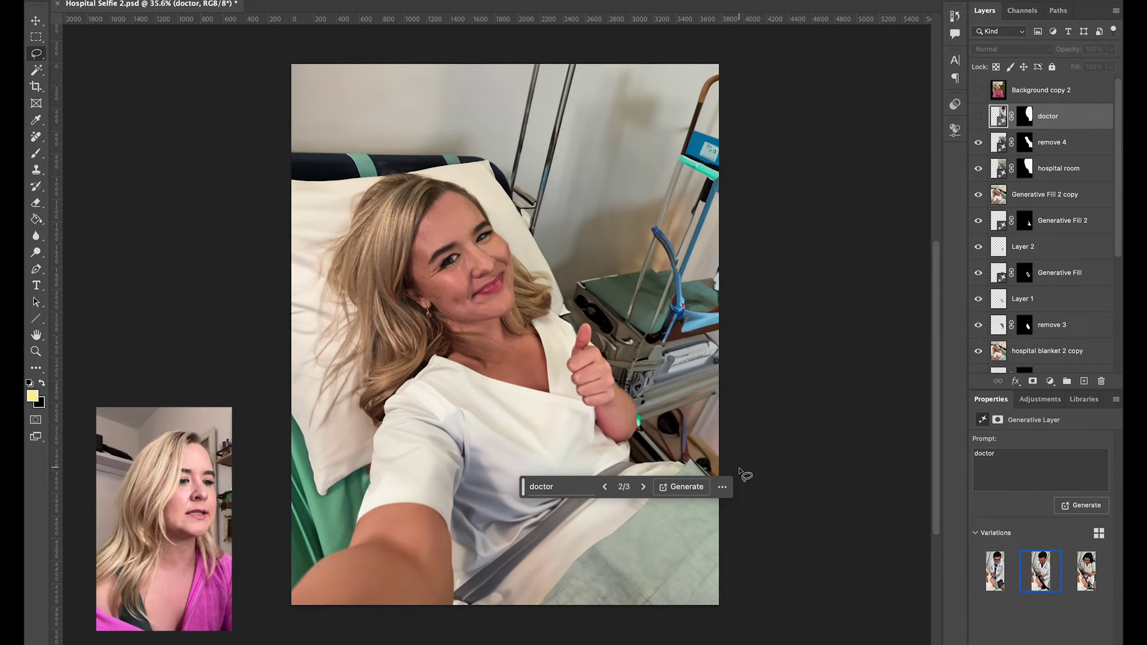
- Try lassoing the area beside the bed again and adding a person there using Generative Fill with "doctor", and again with "nurse"
mouse_move(717, 484)
mouse_down()
mouse_move(633, 467)
mouse_move(491, 145)
mouse_move(491, 60)
mouse_up()
click(651, 506)
click(612, 507)
click(612, 506)
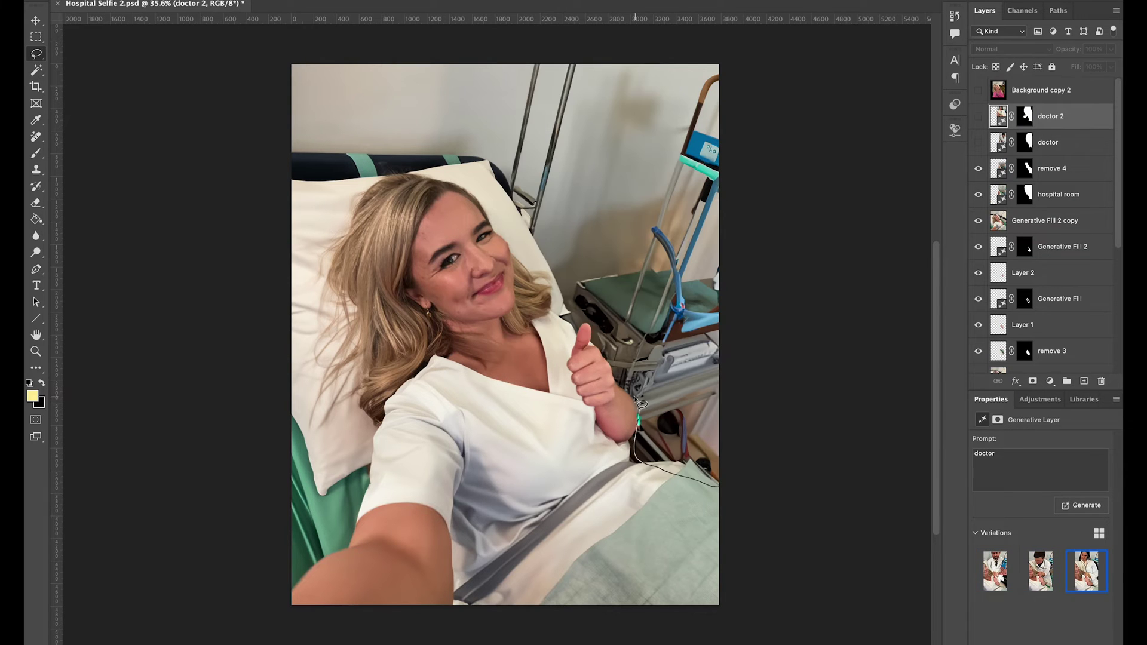
key(Return)
click(640, 509)
click(602, 509)
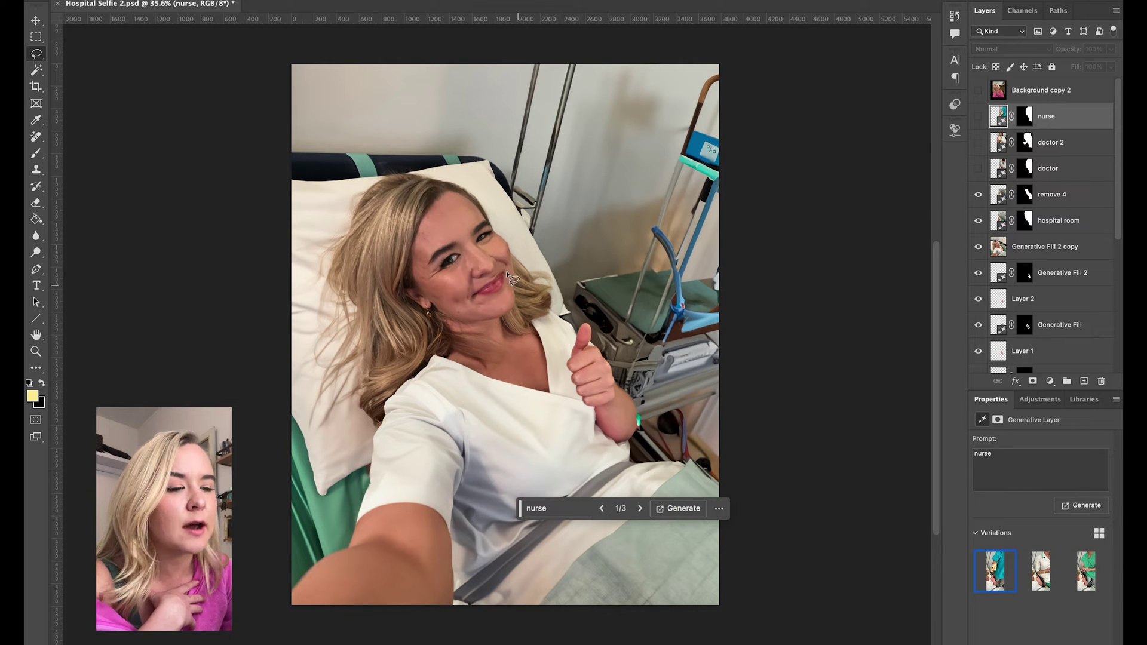
- Lasso the woman's hair on both sides of her face and fill it using Generative Fill with "tangled hair"
mouse_move(486, 206)
mouse_down()
mouse_move(408, 290)
mouse_move(448, 352)
mouse_move(380, 427)
mouse_up()
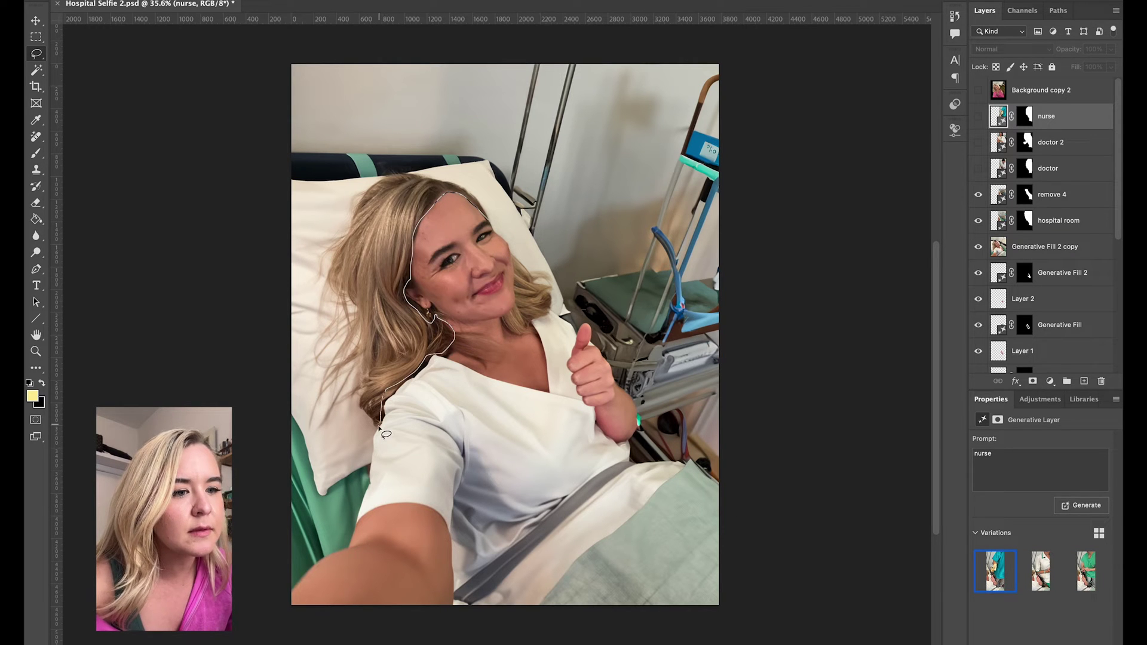
mouse_move(357, 375)
mouse_down()
mouse_move(352, 233)
mouse_move(385, 188)
mouse_move(428, 181)
mouse_up()
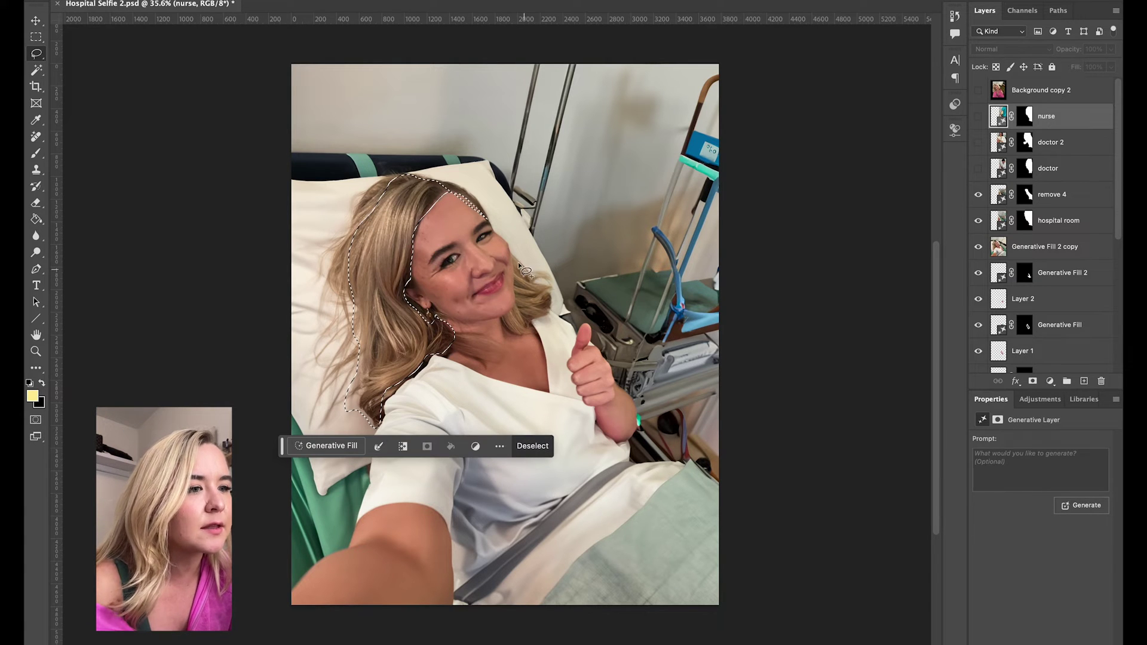
mouse_move(517, 262)
mouse_down()
mouse_move(513, 338)
mouse_move(532, 327)
mouse_move(533, 282)
mouse_move(496, 233)
mouse_up()
text(tangled hair)
key(Return)
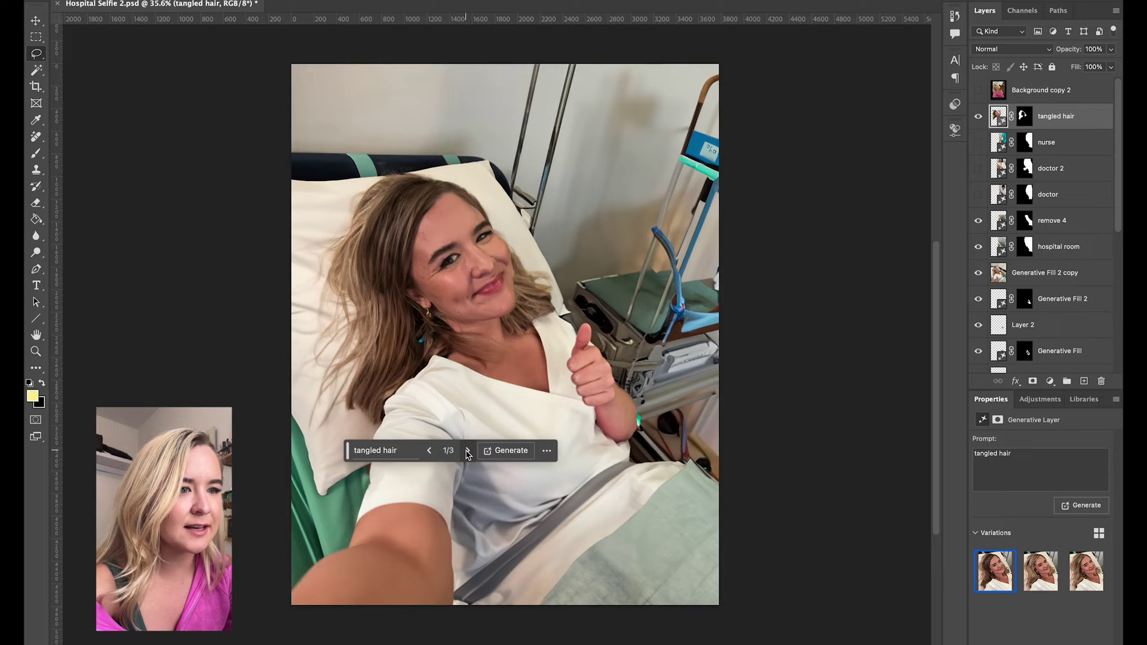
- Compare the generated tangled hair variations and keep the third one
click(468, 451)
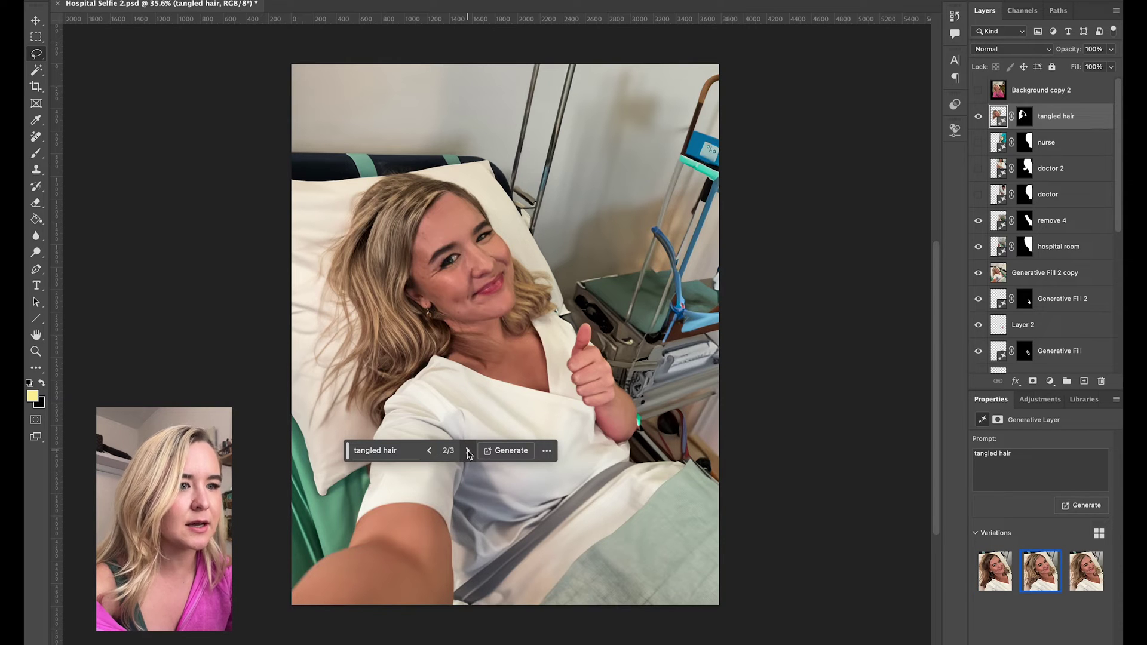
click(469, 452)
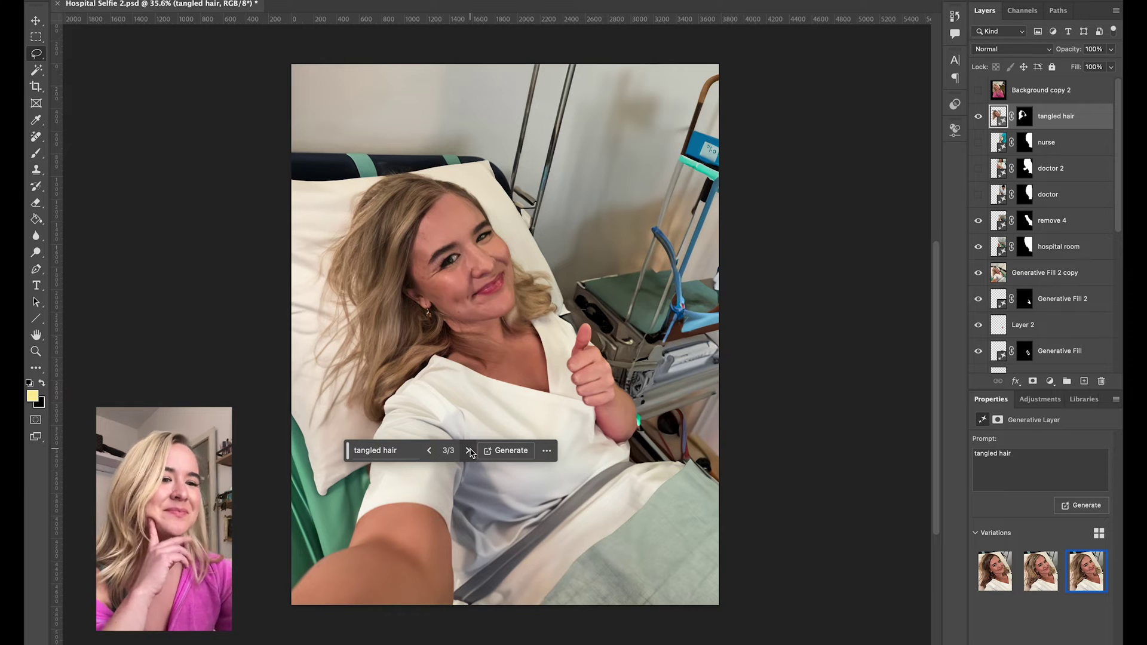
key(ctrl+z)
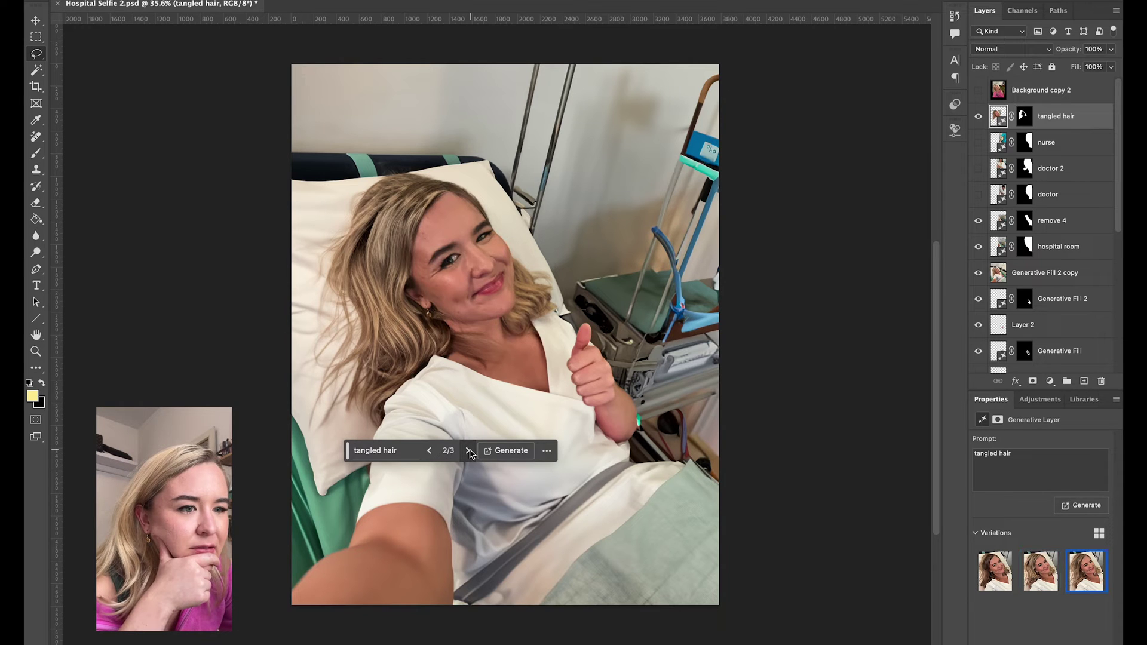
click(469, 451)
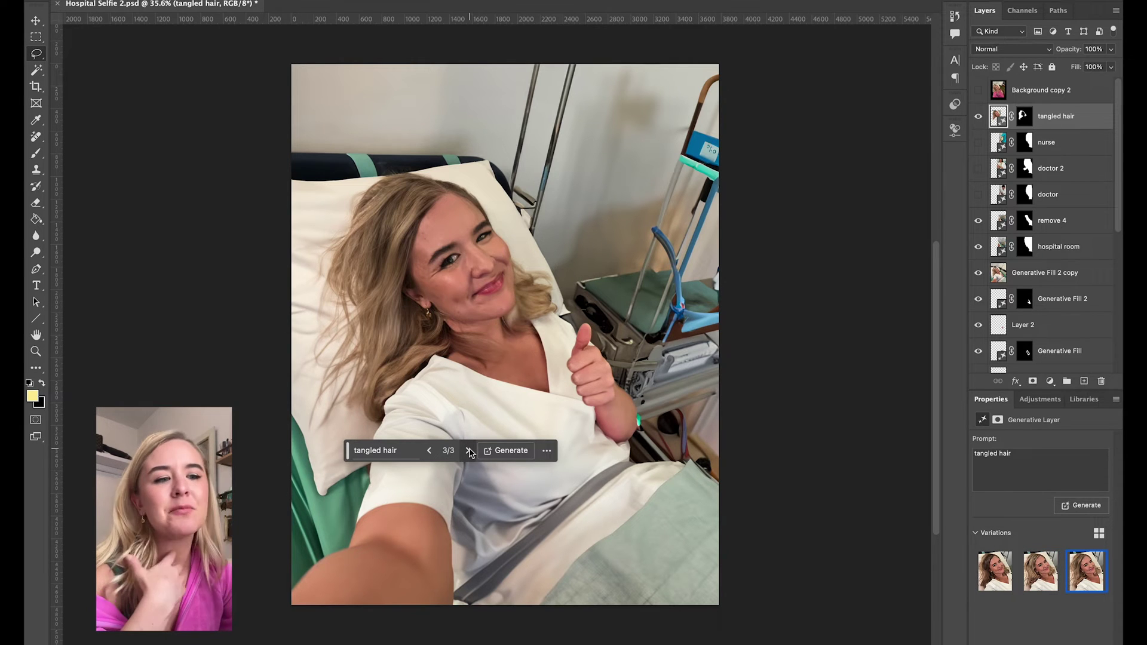
click(429, 451)
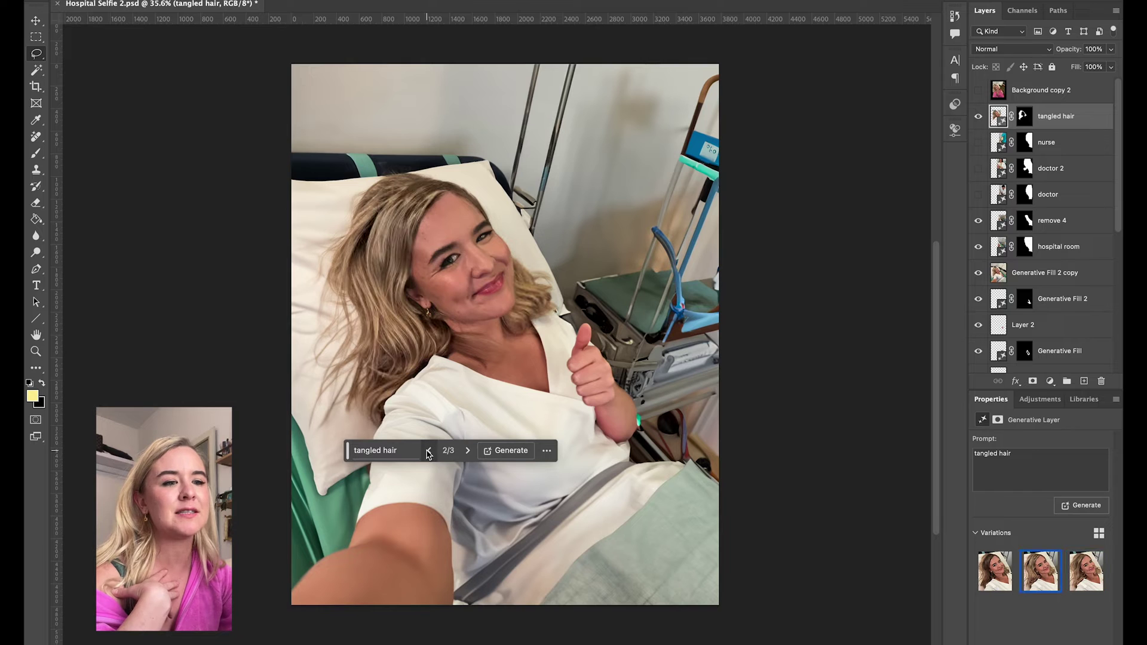
click(468, 451)
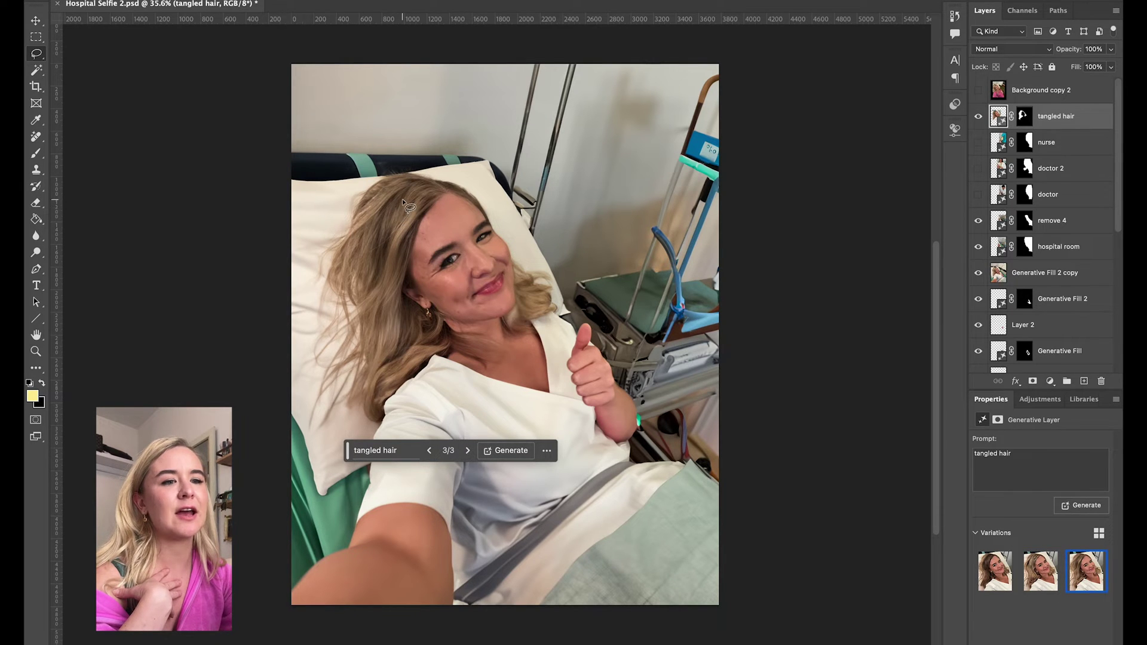
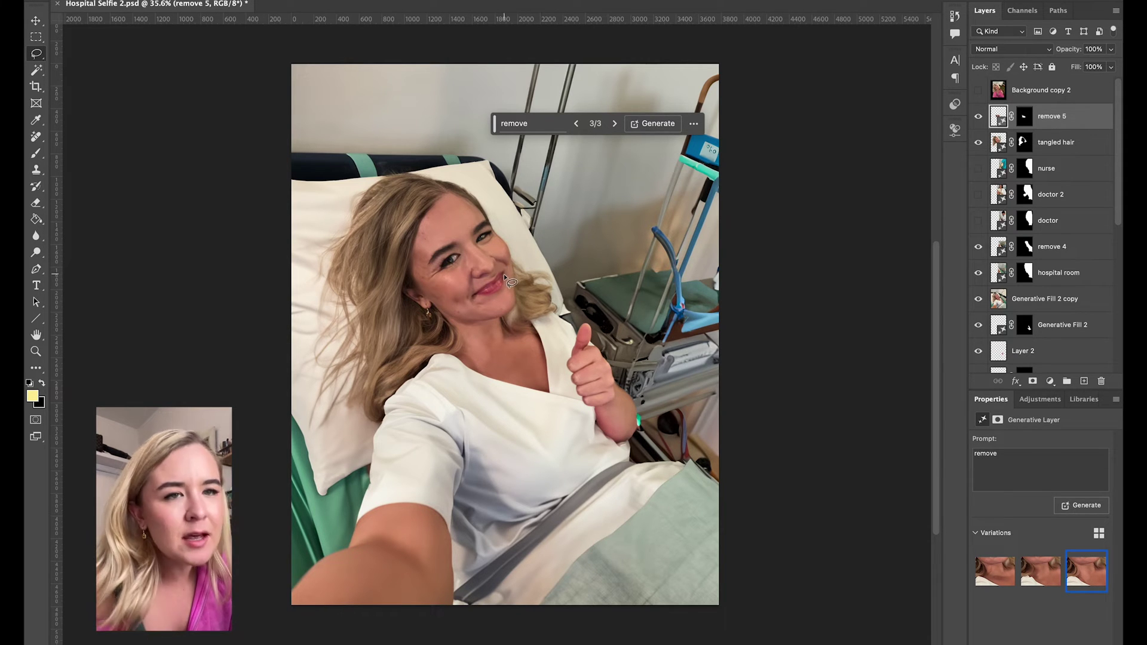
- Select all layers from "remove 5" down to "Group 1 copy", duplicate them, and merge the duplicates into one layer
scroll(1076, 257, down, 10)
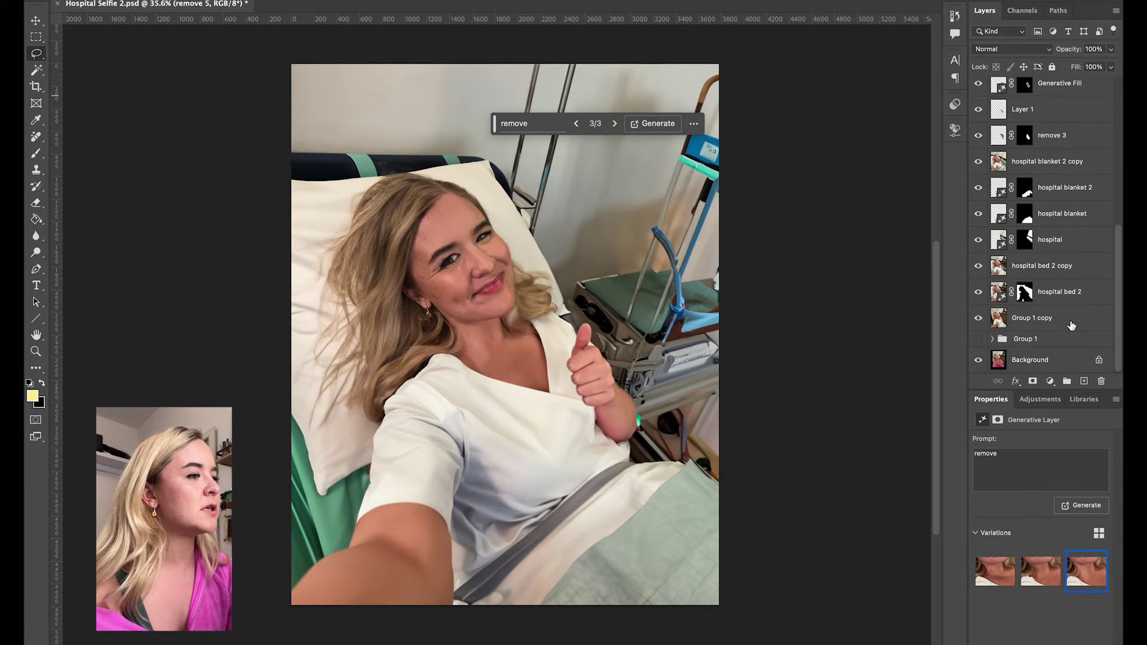
shift+click(1071, 324)
scroll(1071, 324, up, 5)
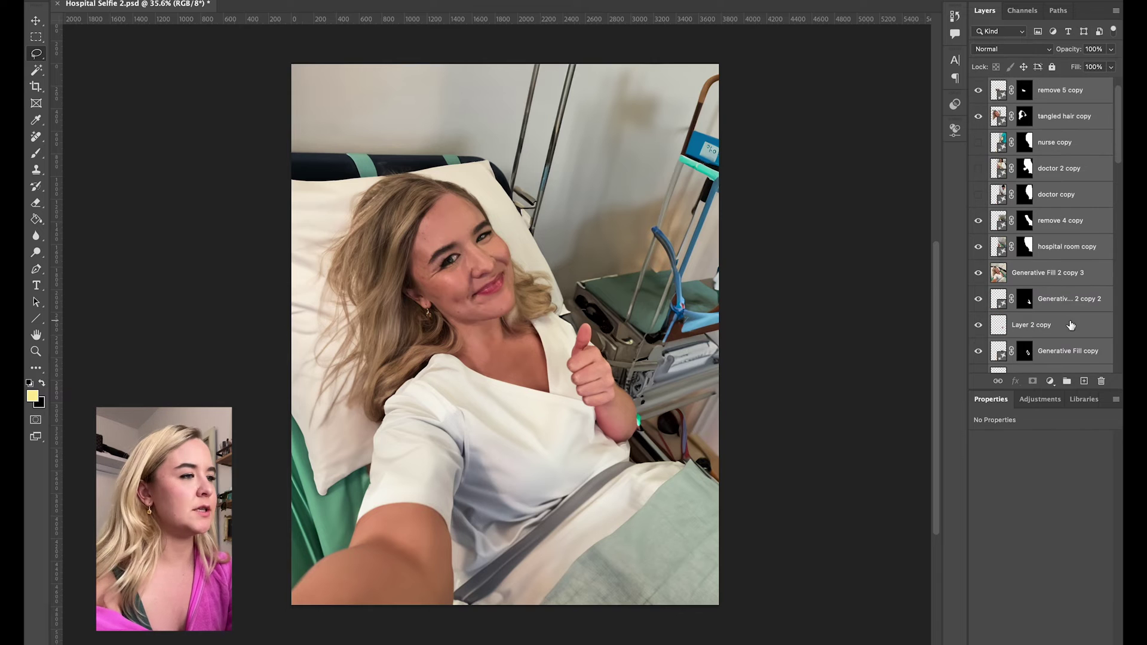
right_click(1089, 93)
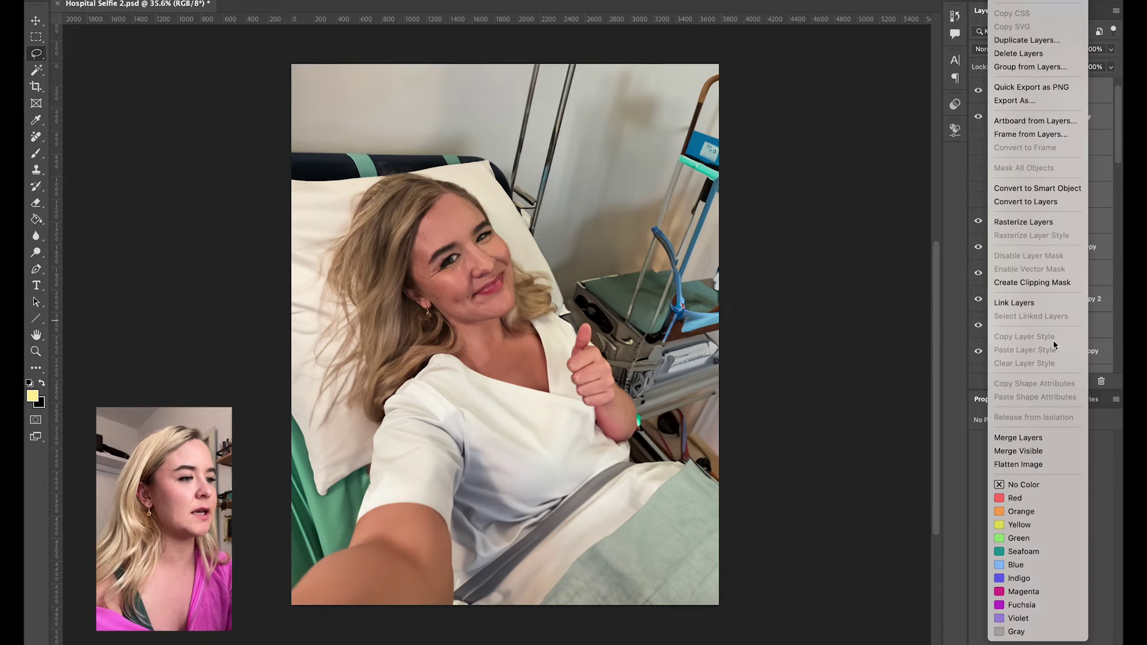
click(1018, 438)
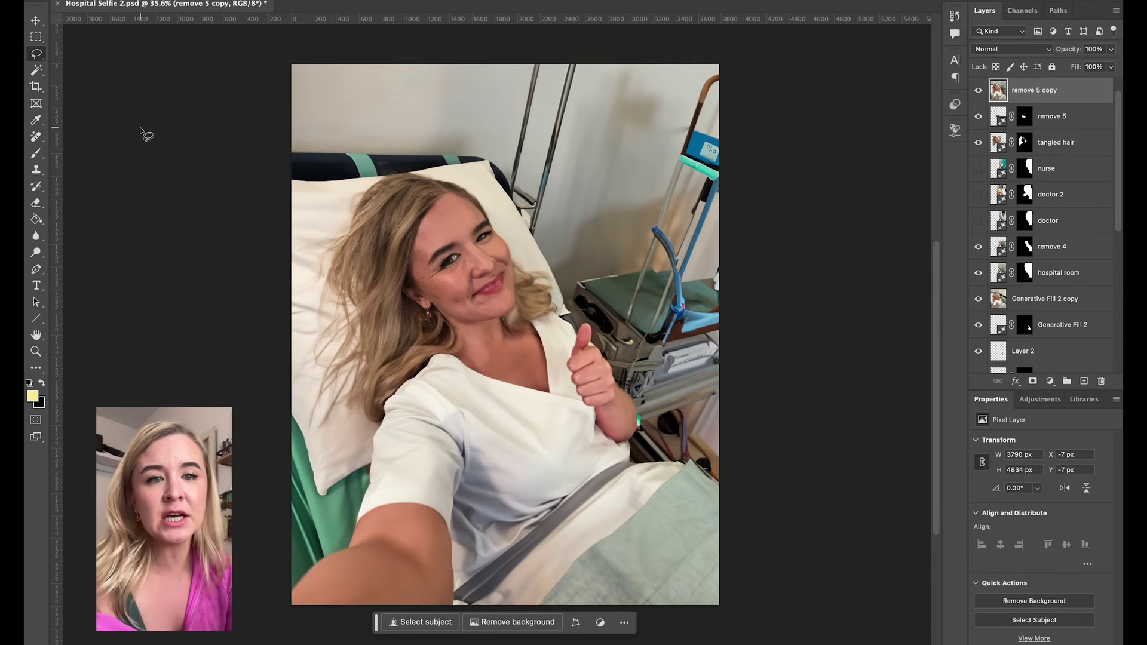
- Select the woman's lips on the merged layer with the Magic Wand, adding the missed parts to the selection
click(37, 71)
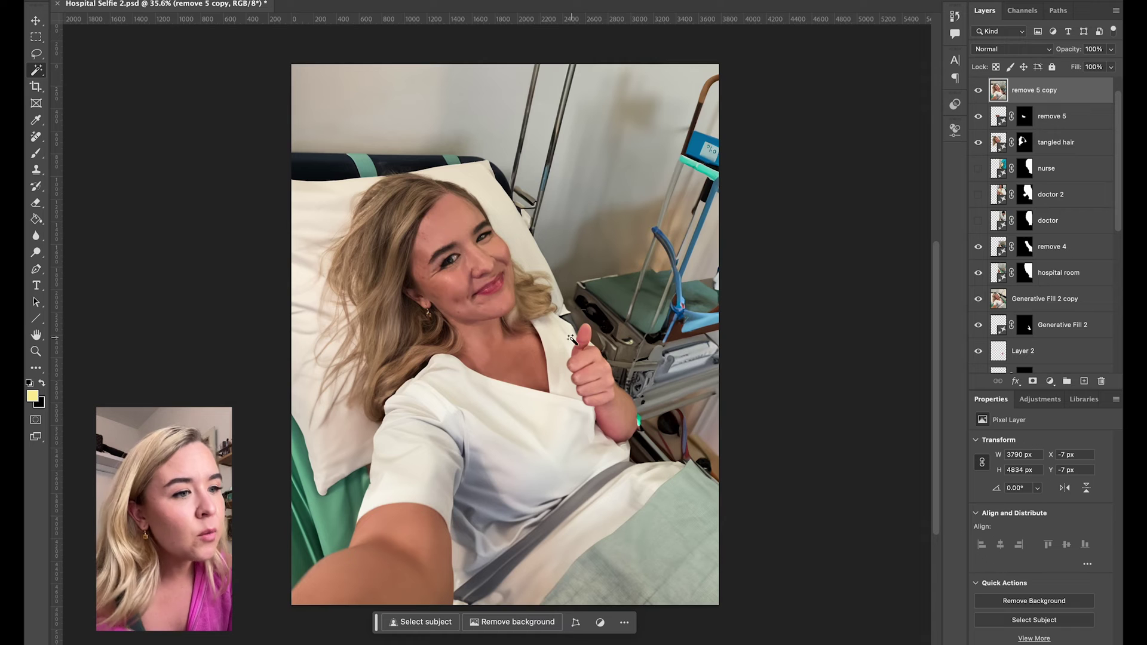
click(495, 288)
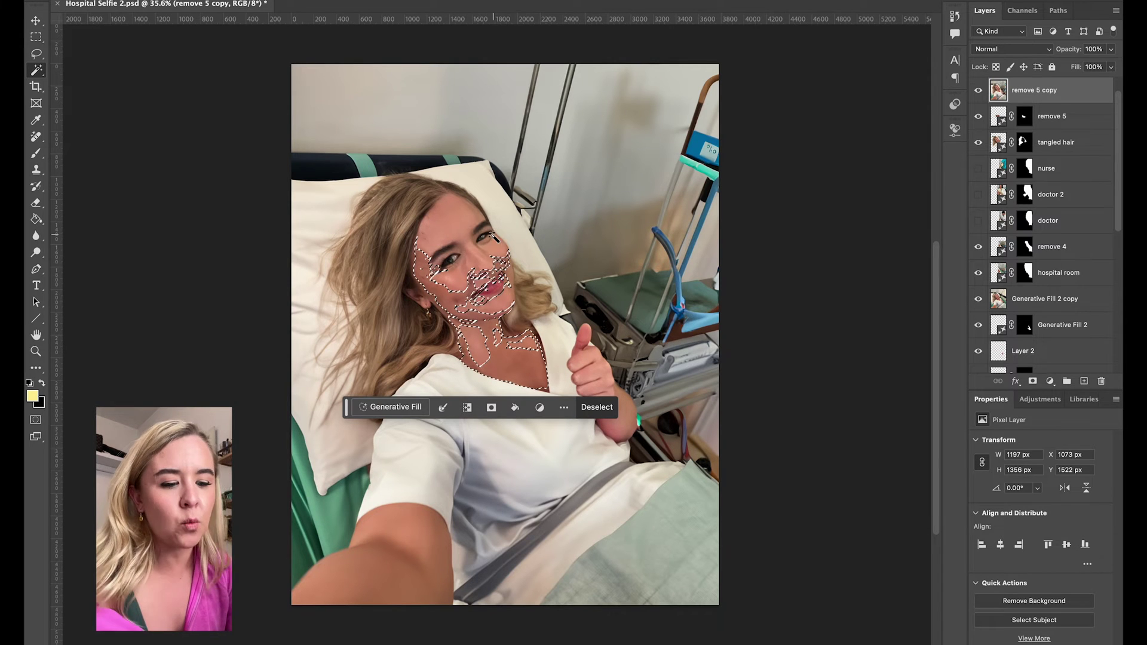
key(ctrl+d)
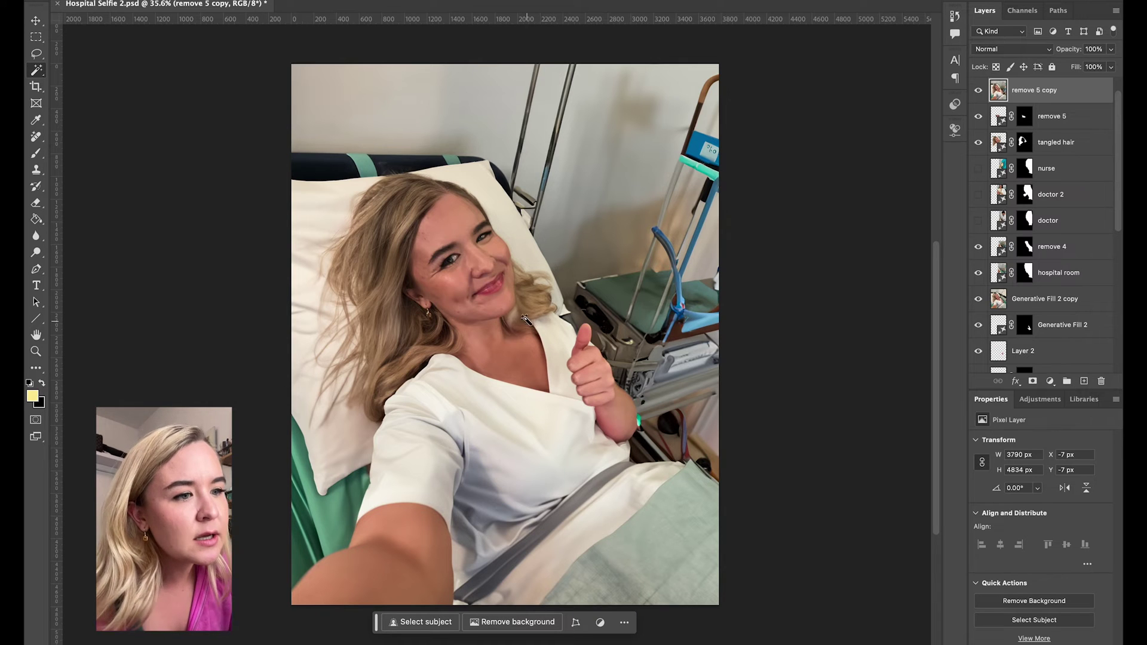
click(496, 289)
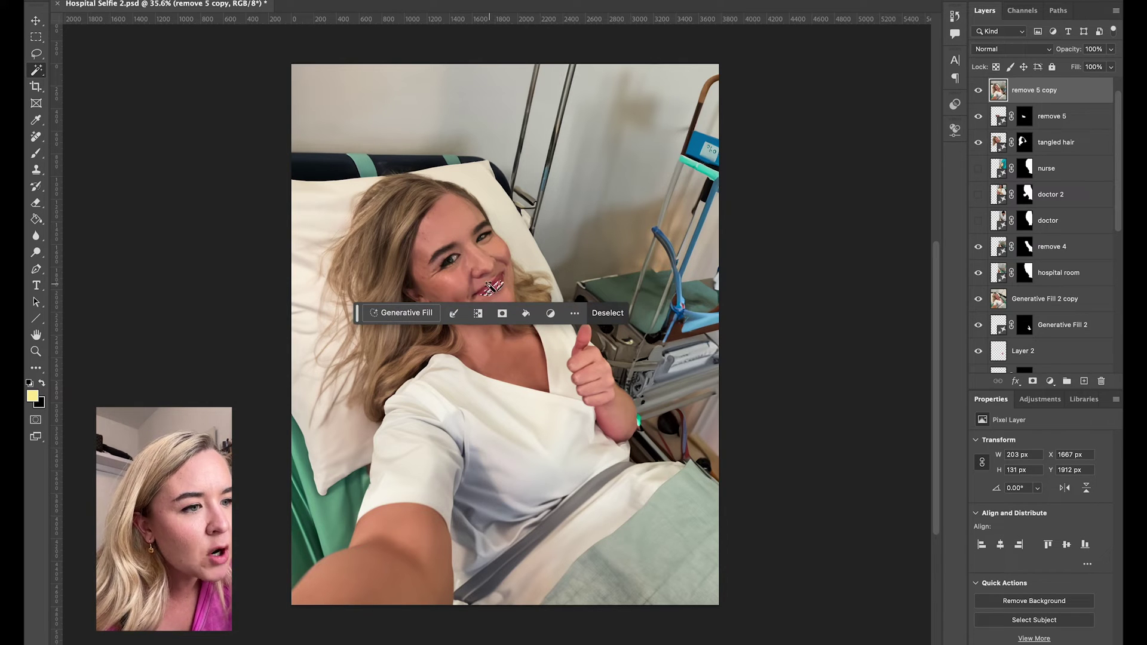
shift+click(499, 281)
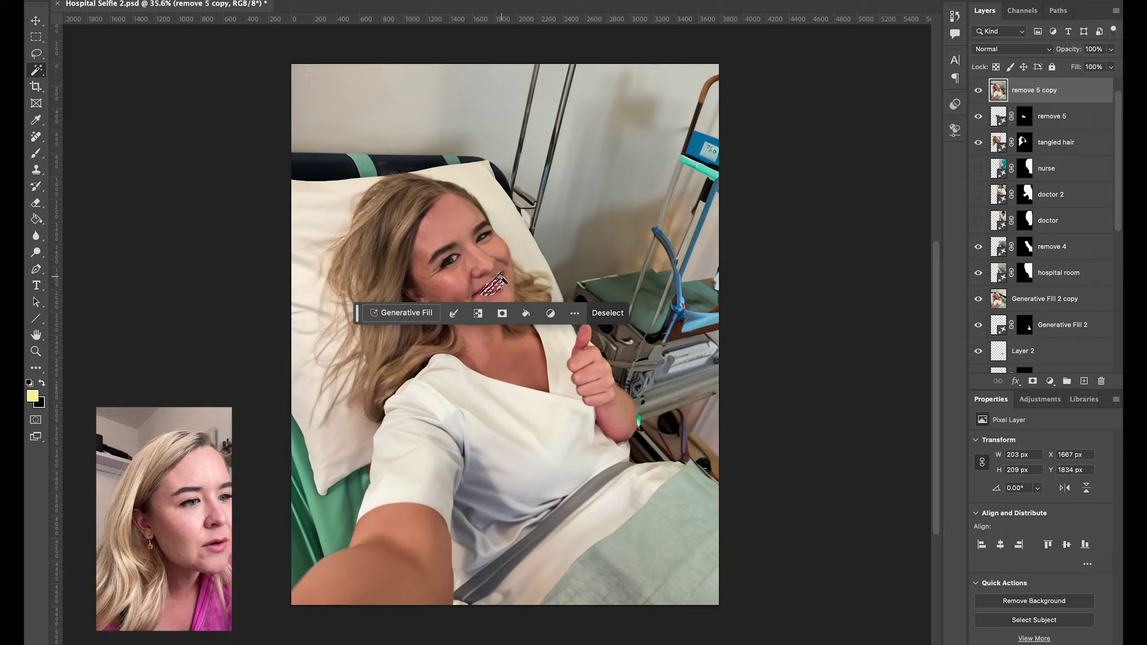
shift+click(483, 293)
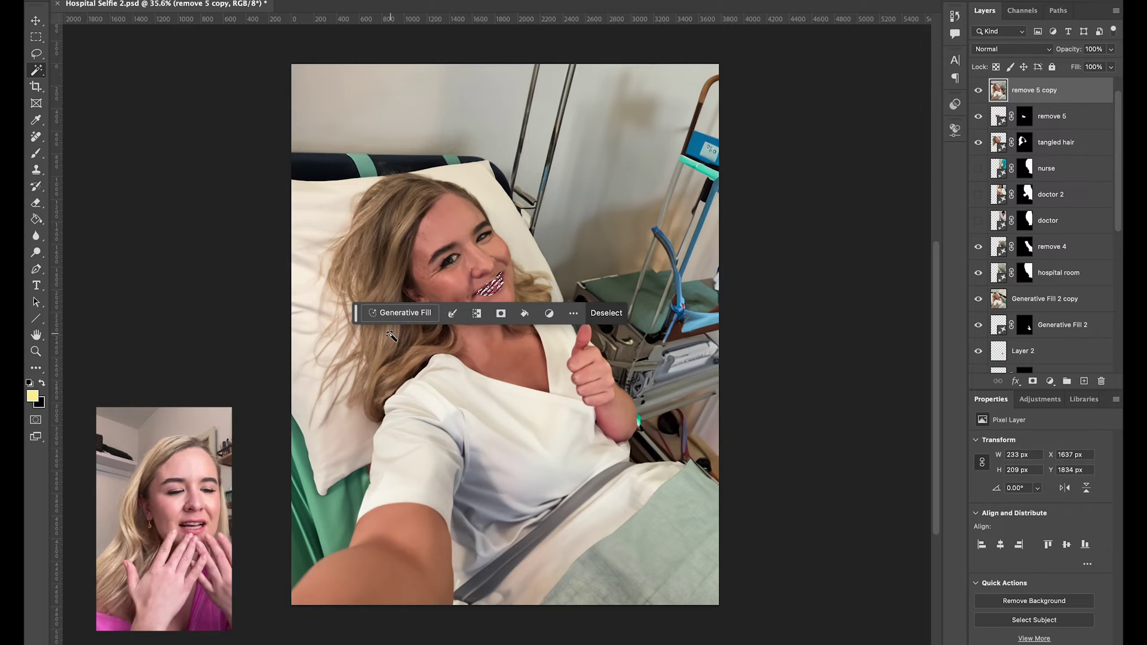
- Fill the selected lips using Generative Fill with "chapped lips", and merge the result with the "remove 5 copy" layer
click(400, 313)
text(chapped lips)
key(Return)
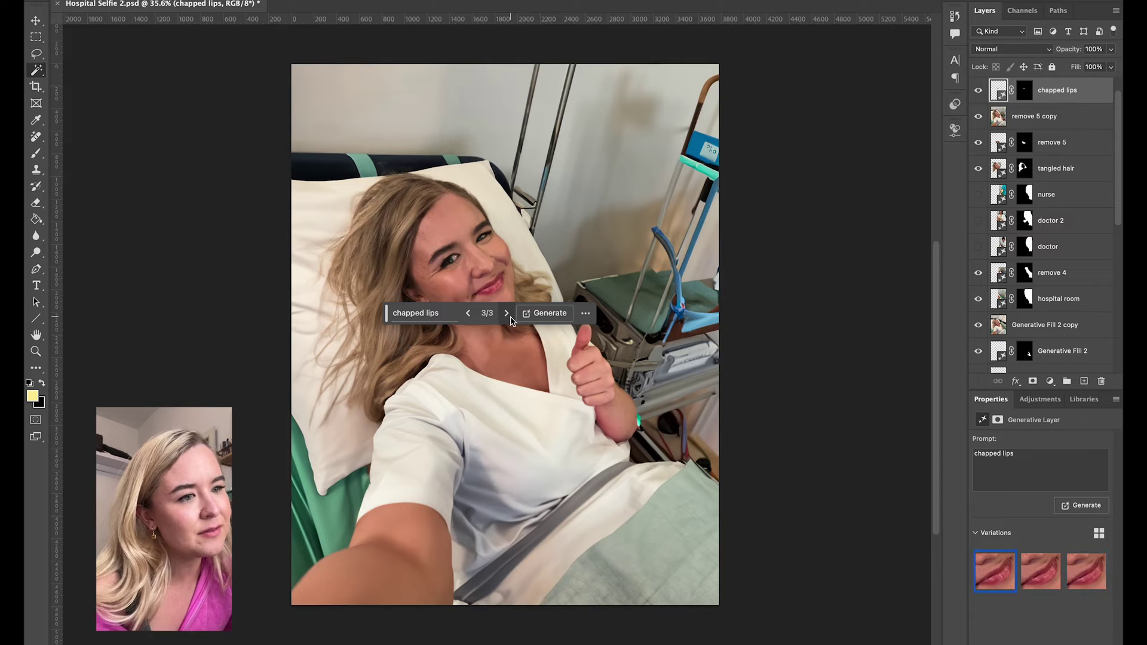
shift+click(1058, 116)
right_click(1082, 118)
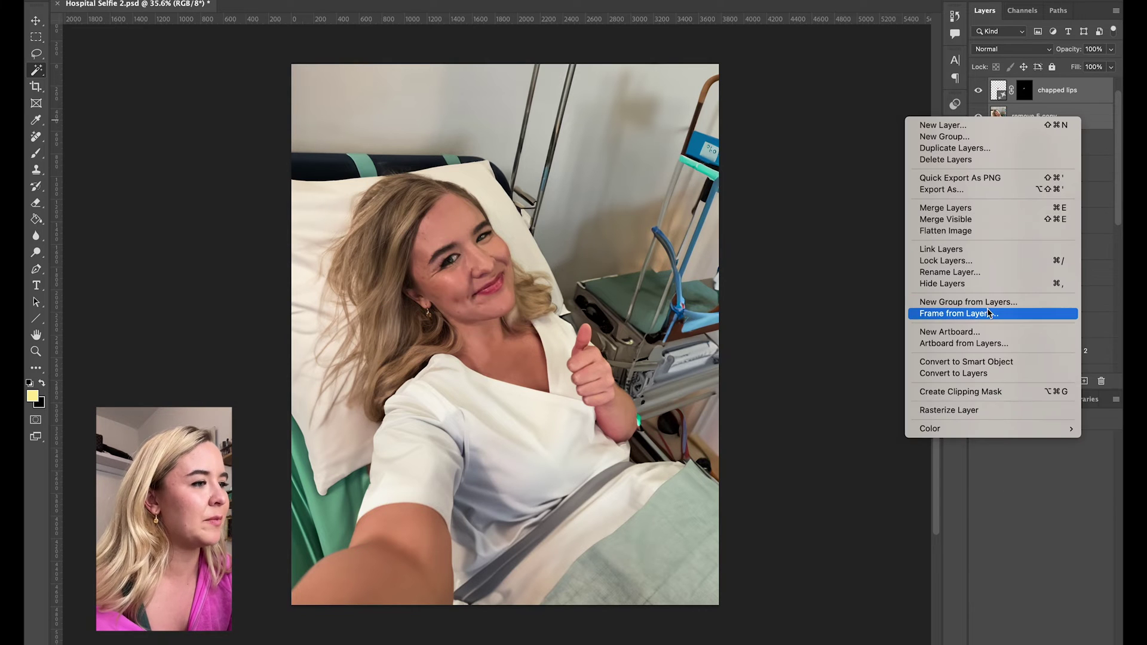
click(980, 208)
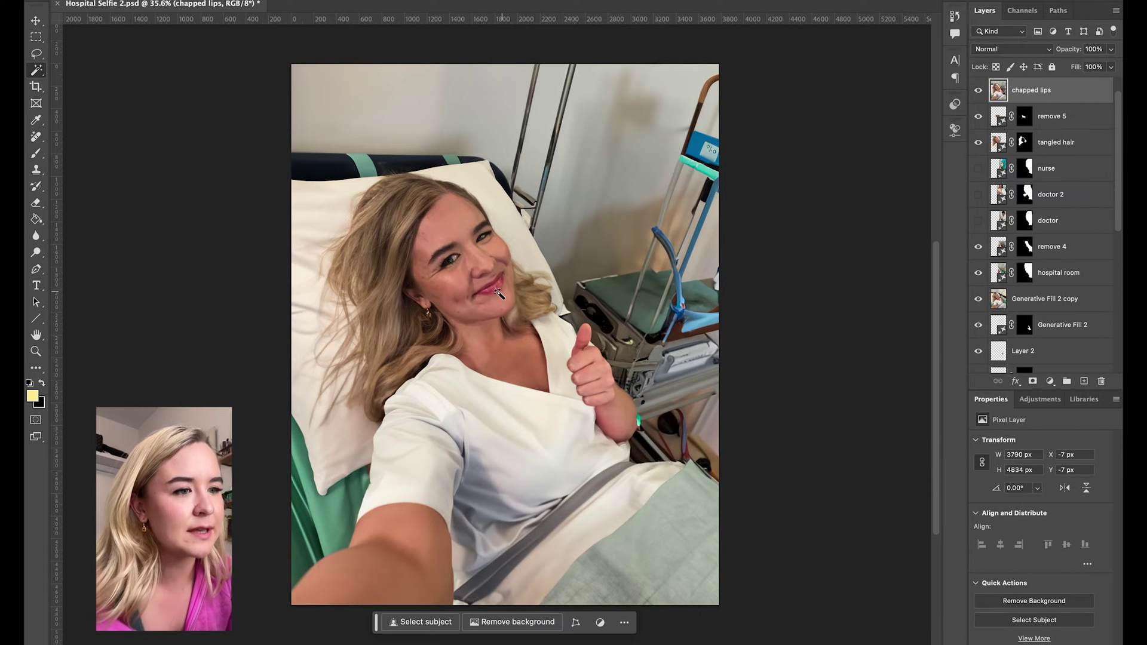
- Select the woman's lips again on the "chapped lips" layer, refine the selection with the Lasso, and copy them to a new layer
drag(488, 289, 499, 290)
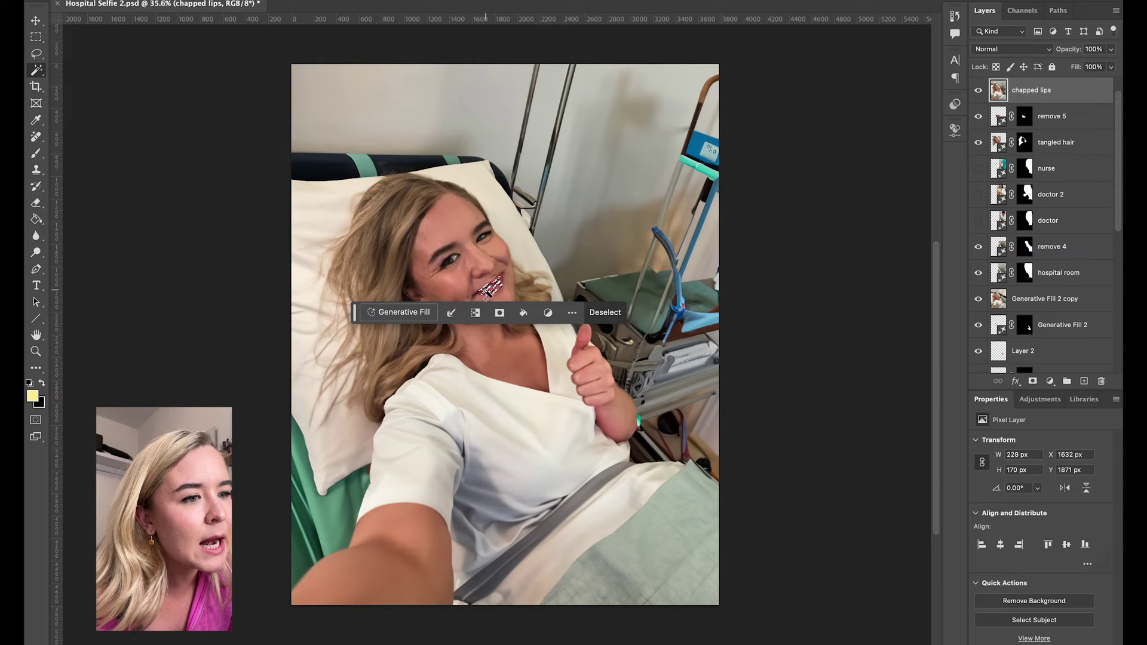
mouse_move(482, 293)
mouse_down()
mouse_move(500, 277)
mouse_move(504, 287)
mouse_move(502, 274)
mouse_move(484, 296)
mouse_up()
key(l)
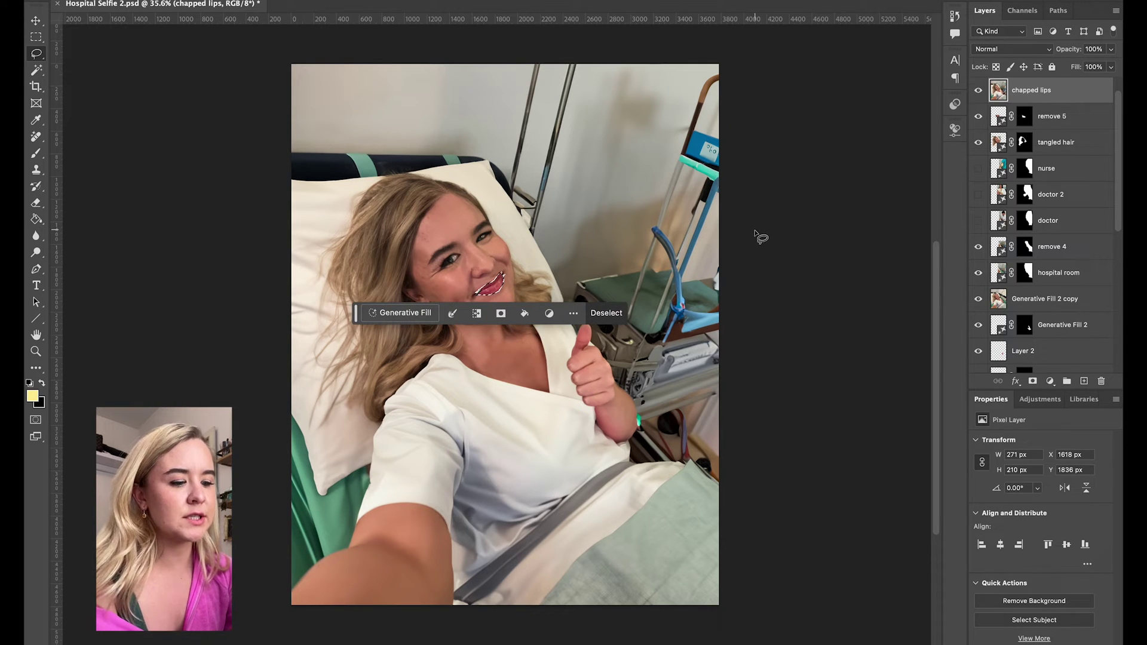
key(ctrl+j)
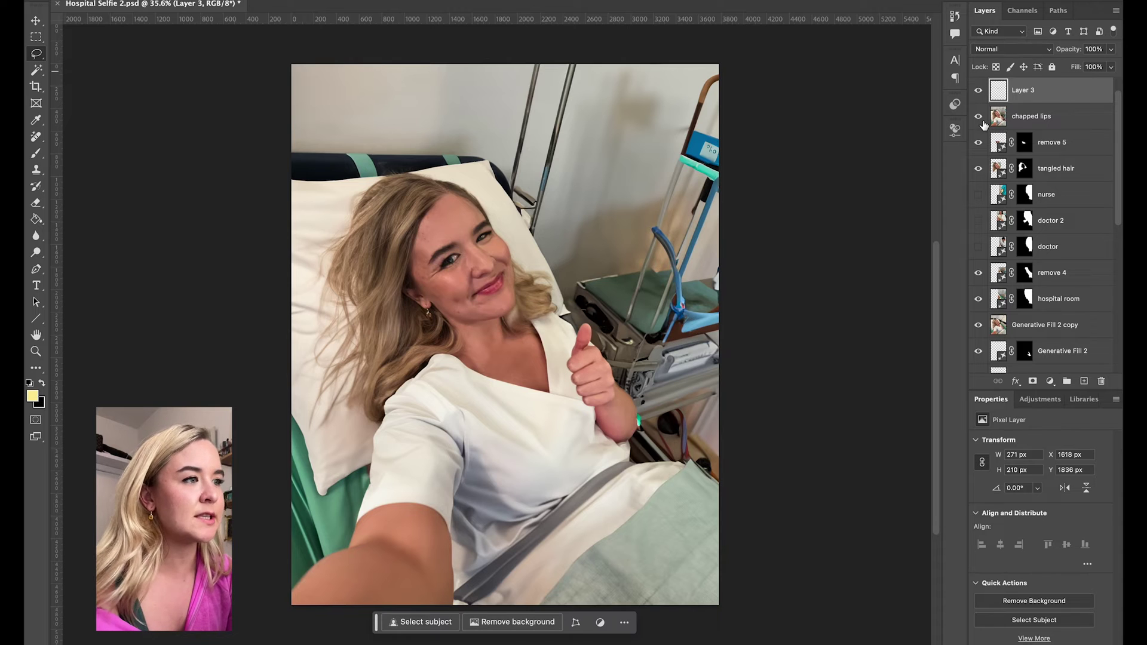
- Apply Hue/Saturation to the copied lips on Layer 3 with Saturation -8 and Lightness +9
click(198, 0)
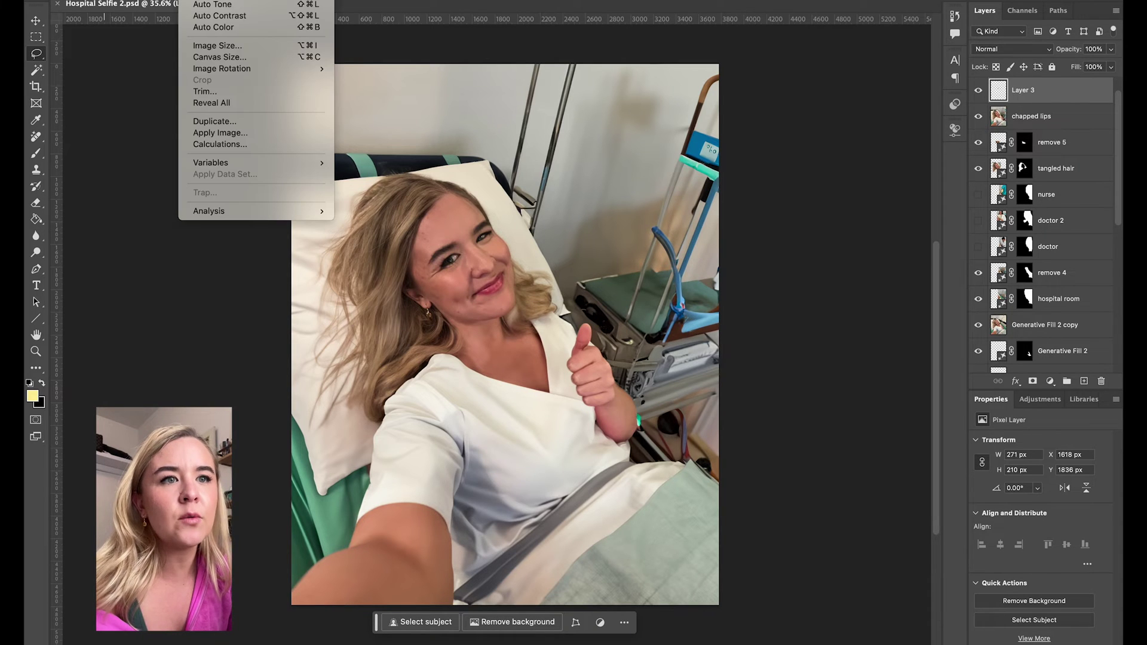
mouse_move(238, 0)
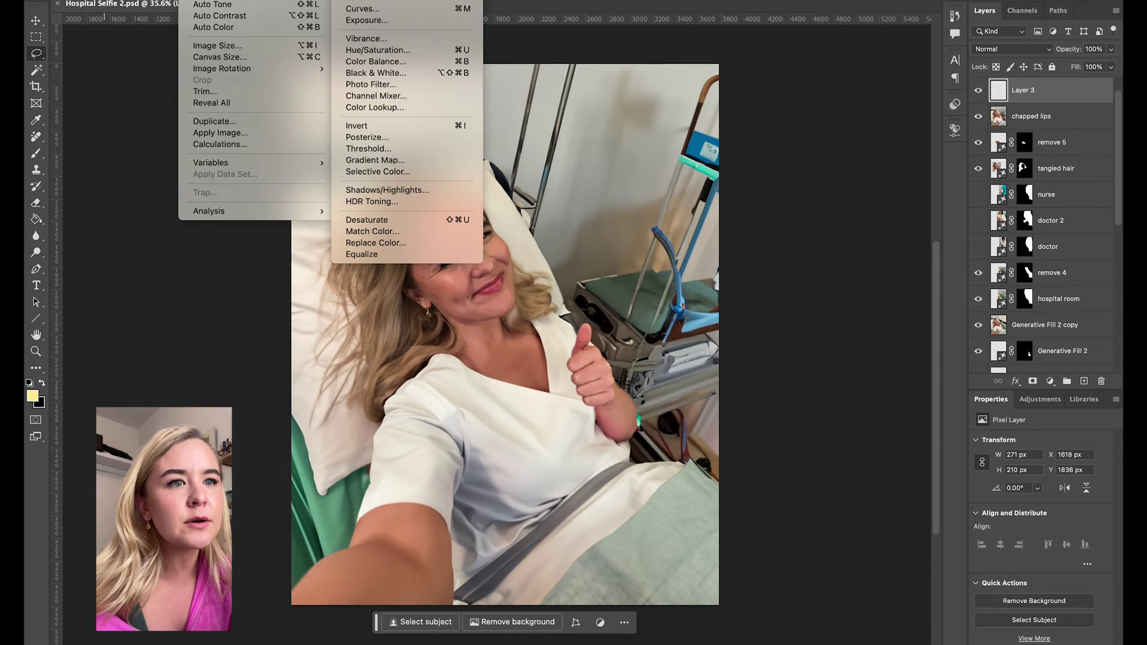
click(442, 50)
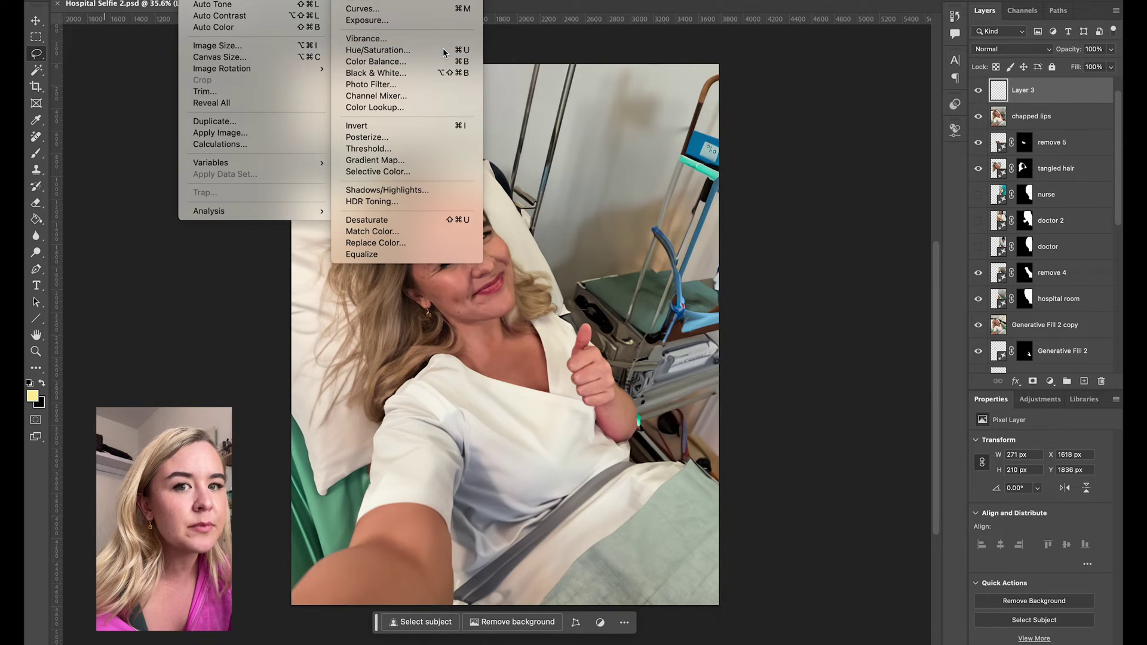
drag(890, 174, 895, 174)
click(896, 174)
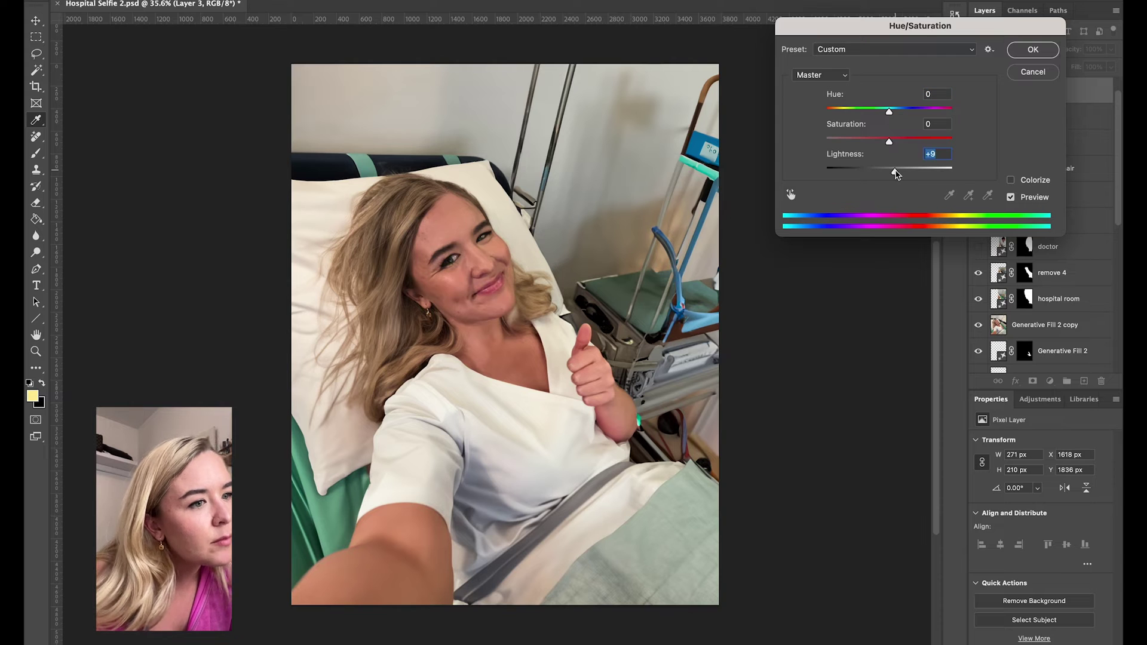
drag(891, 143, 886, 144)
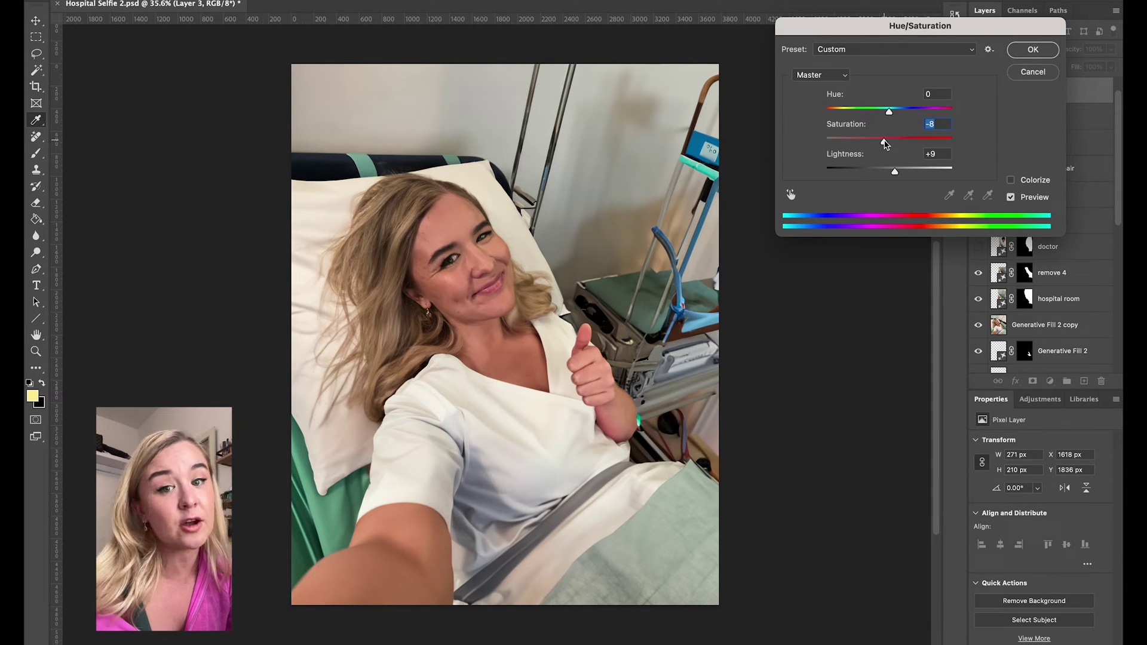
click(1033, 51)
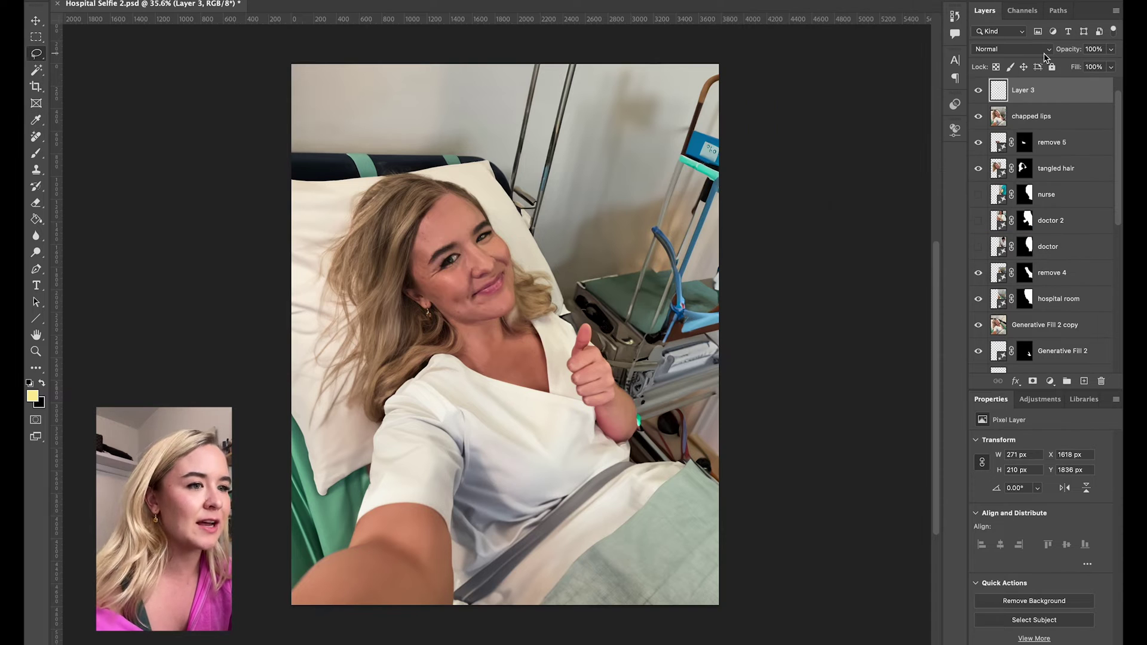
- Select the woman's face and neck skin on the "chapped lips" layer with the Magic Wand, adding the missed areas
click(1082, 118)
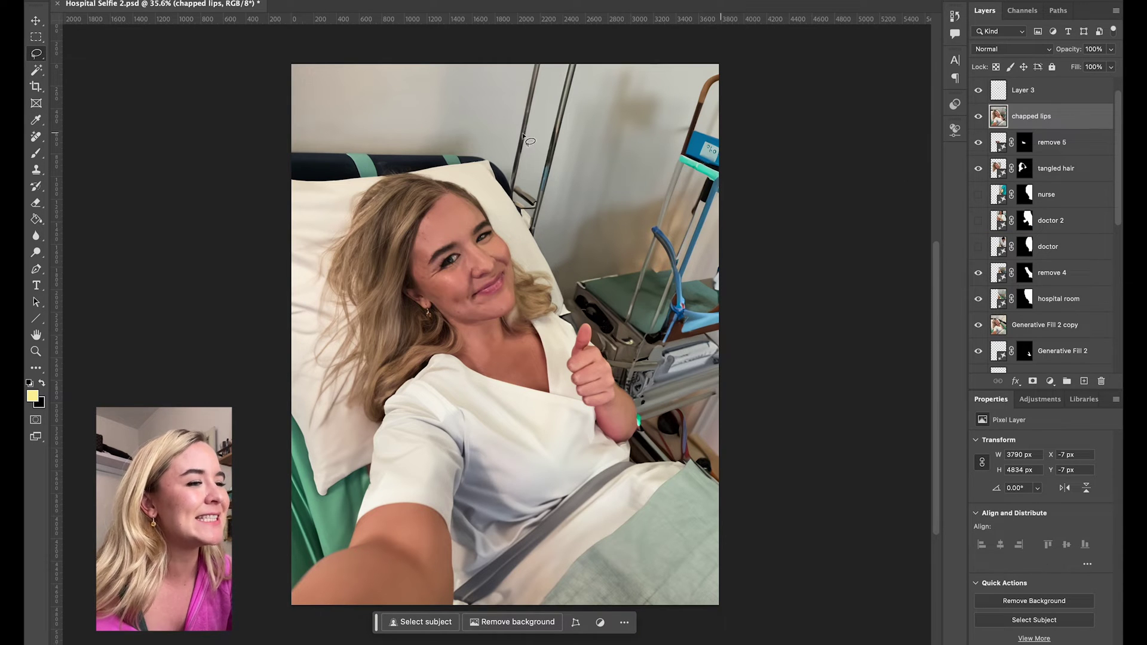
click(36, 70)
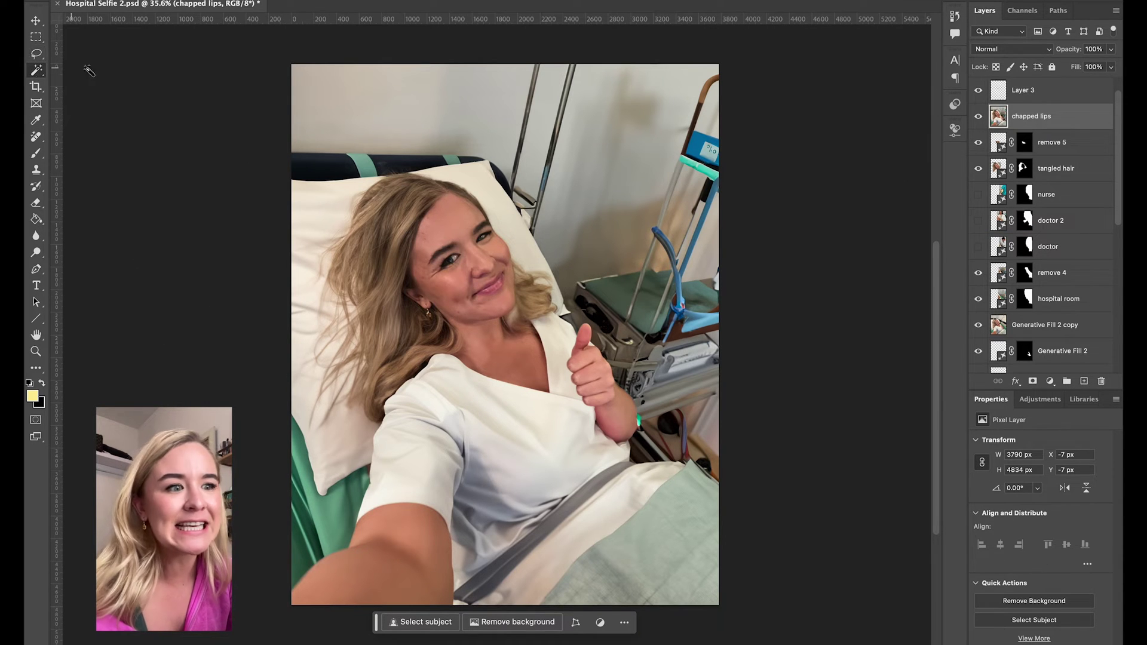
click(465, 245)
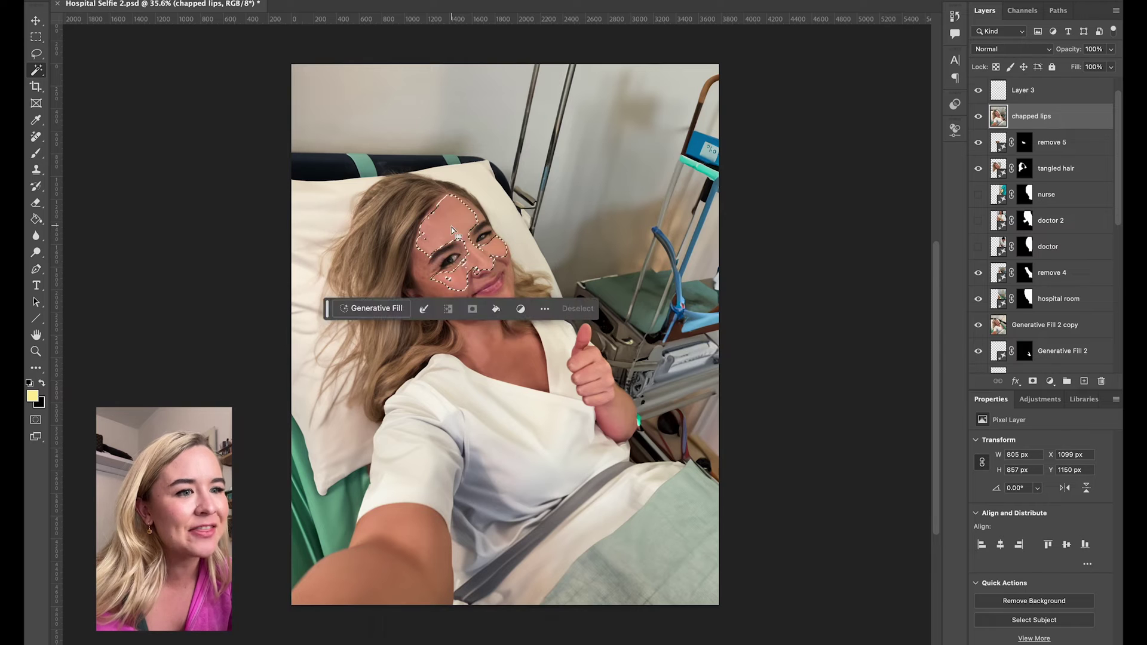
shift+click(427, 272)
shift+click(470, 301)
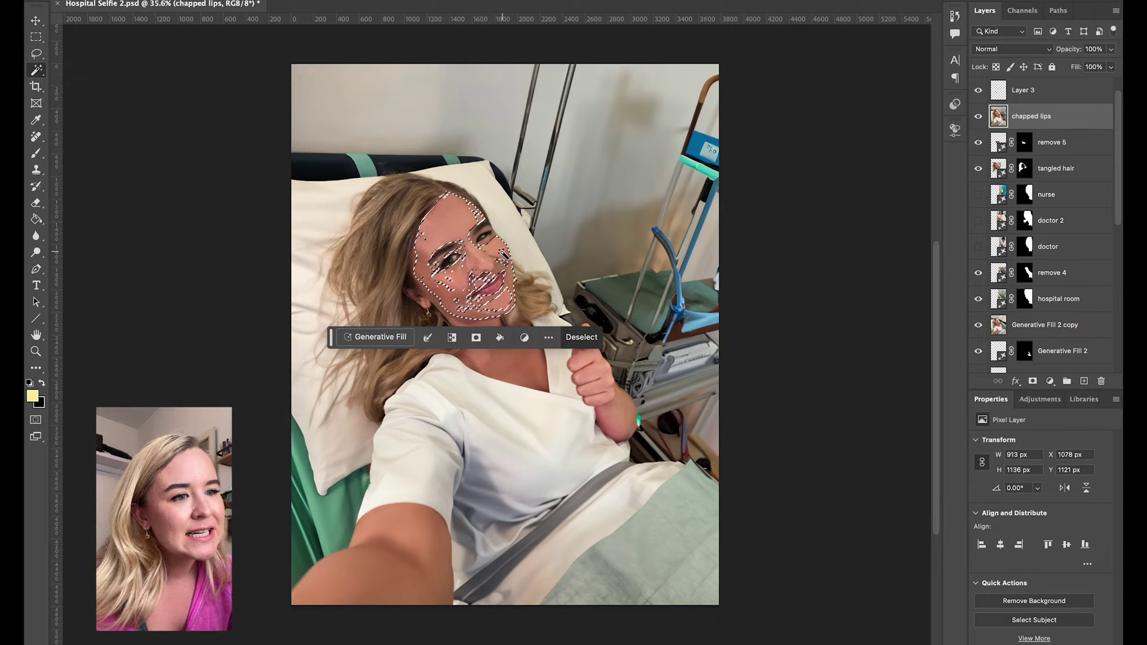
shift+click(481, 330)
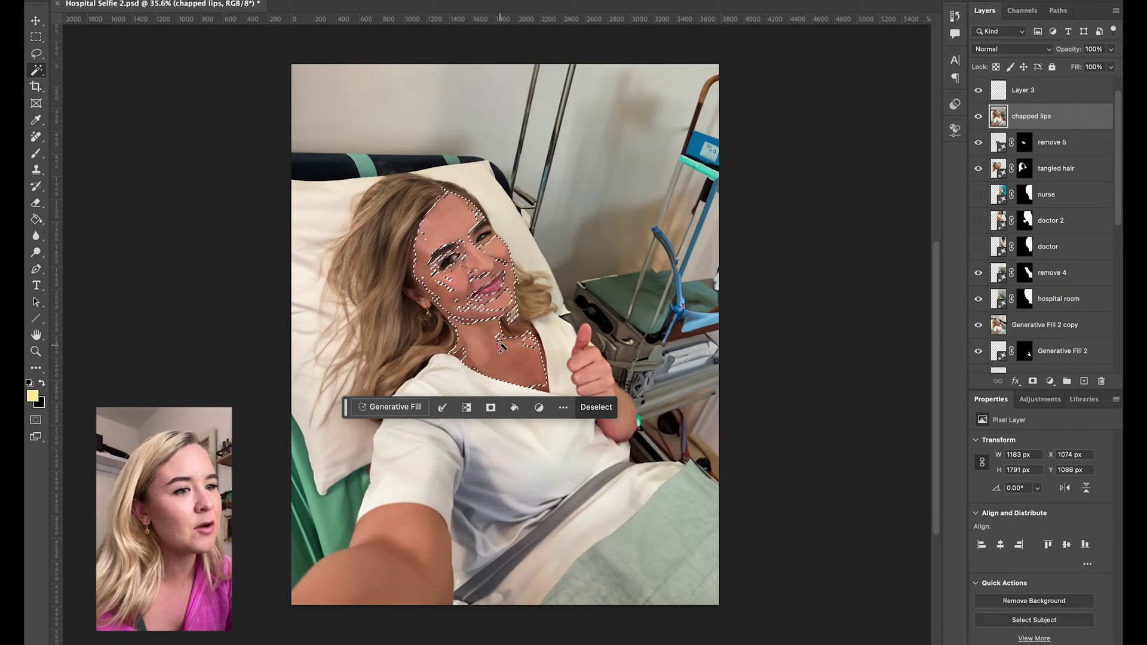
shift+click(538, 338)
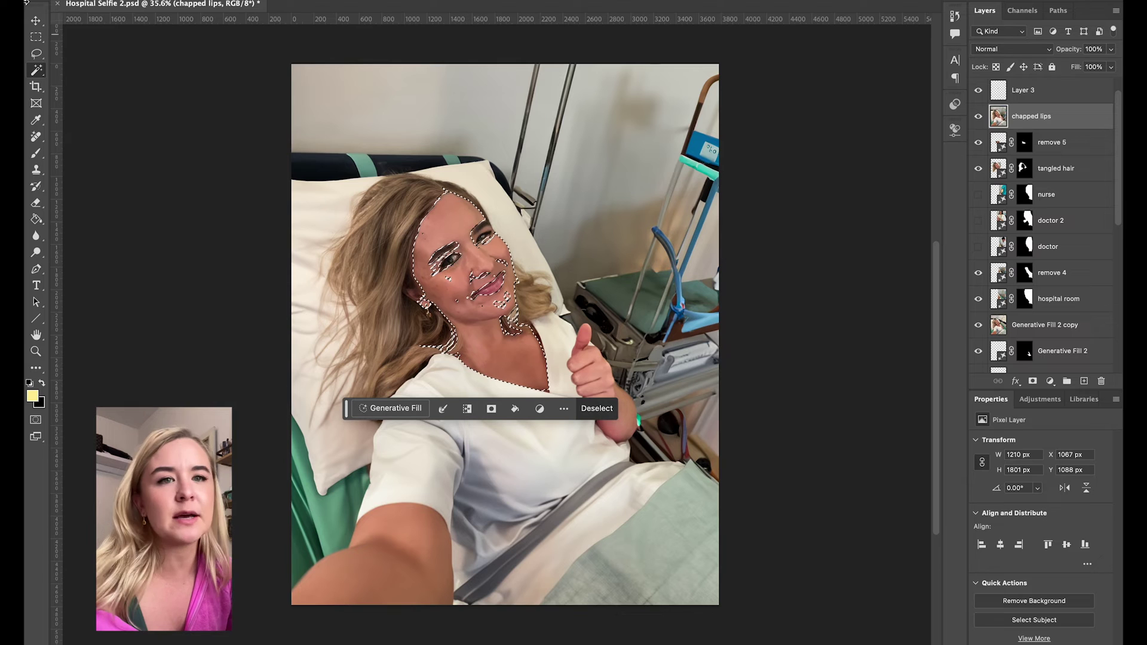
- Refine the face and neck skin selection with the Lasso and copy it to a new layer
click(36, 53)
mouse_move(439, 238)
mouse_down()
mouse_move(431, 251)
mouse_move(441, 224)
mouse_move(439, 237)
mouse_up()
drag(509, 310, 518, 323)
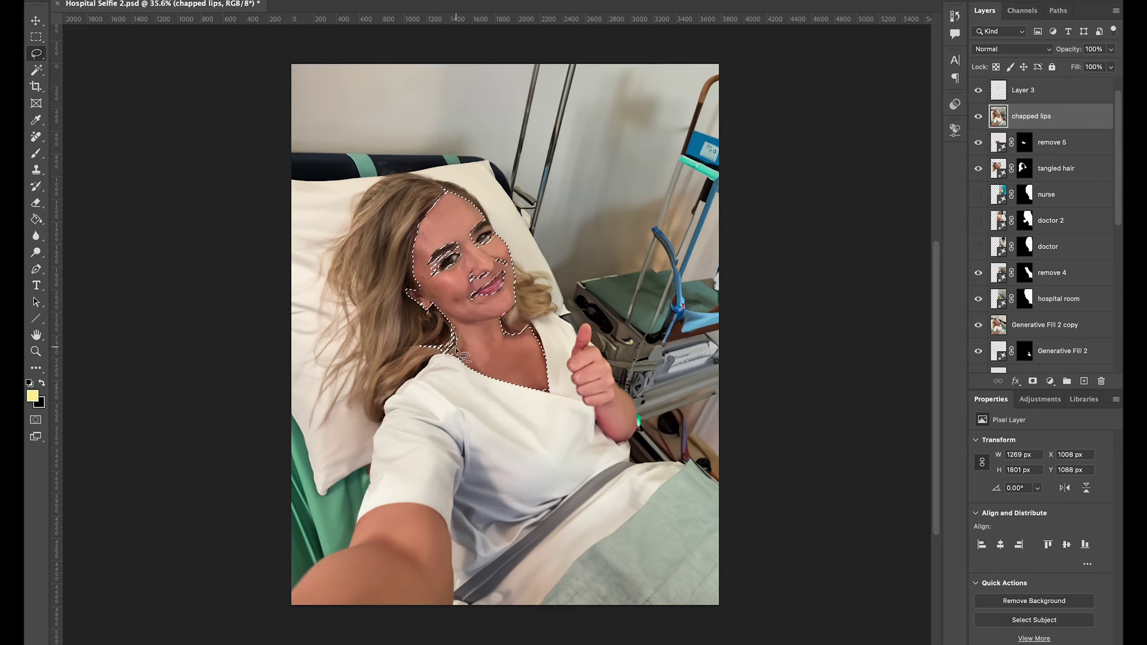
key(super+j)
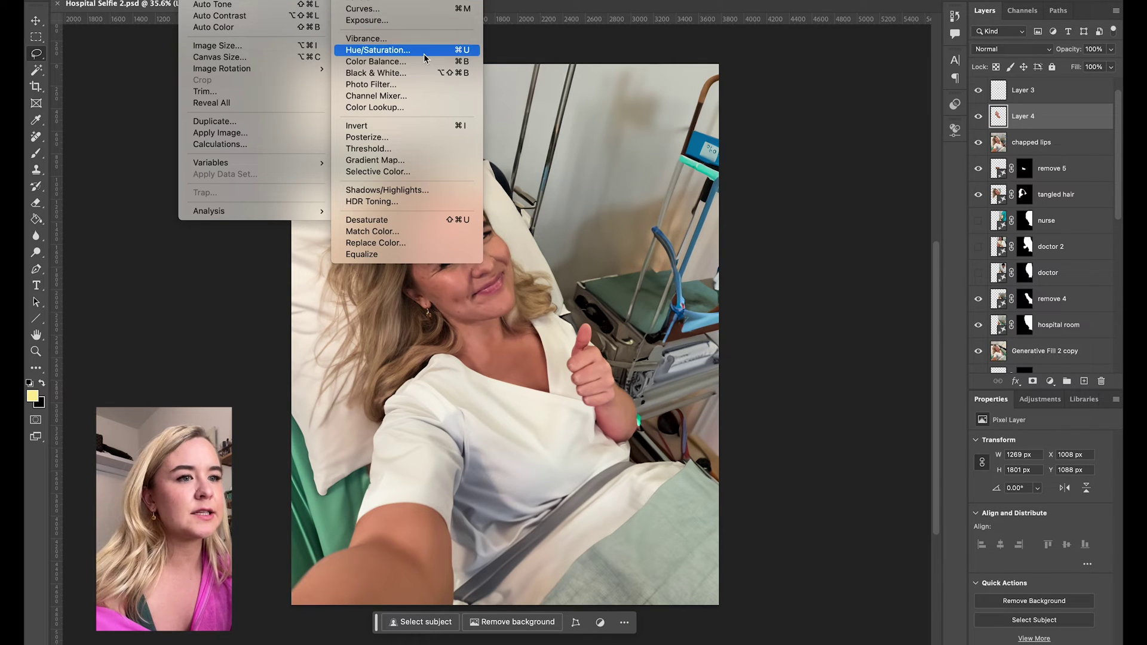
- Make the copied face and neck skin paler using Hue/Saturation
click(382, 48)
drag(890, 142, 892, 172)
text(0)
click(1032, 51)
- Lasso the areas around both eyes and run Generative Fill with the prompt "remove eyelashes"
key(l)
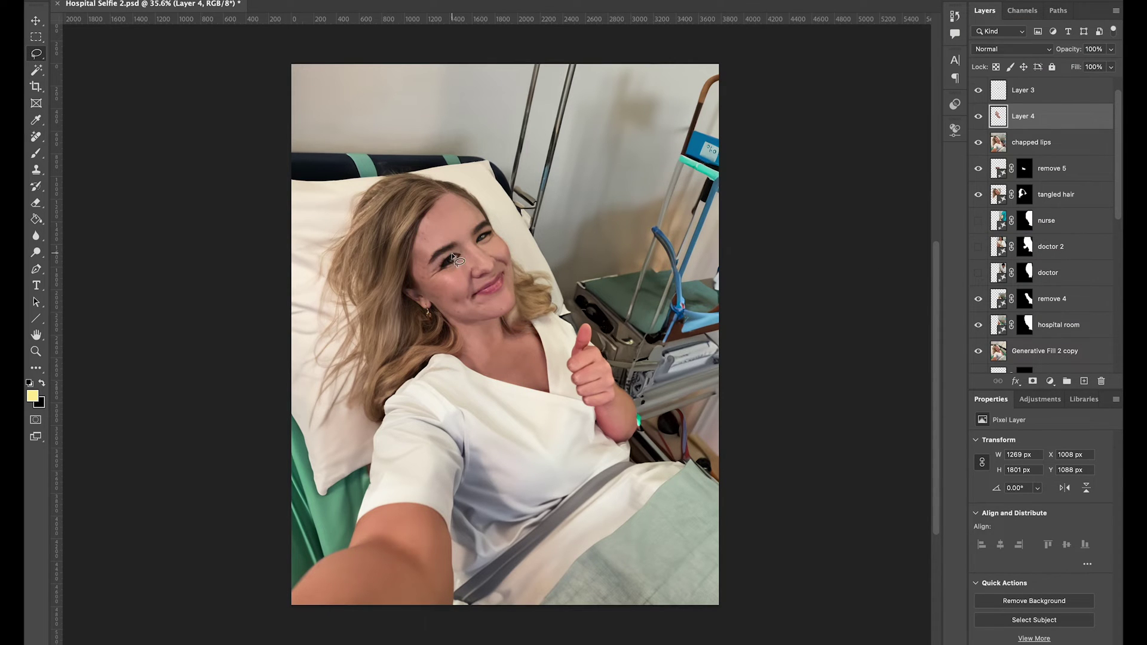
mouse_move(452, 263)
mouse_down()
mouse_move(447, 274)
mouse_move(449, 261)
mouse_up()
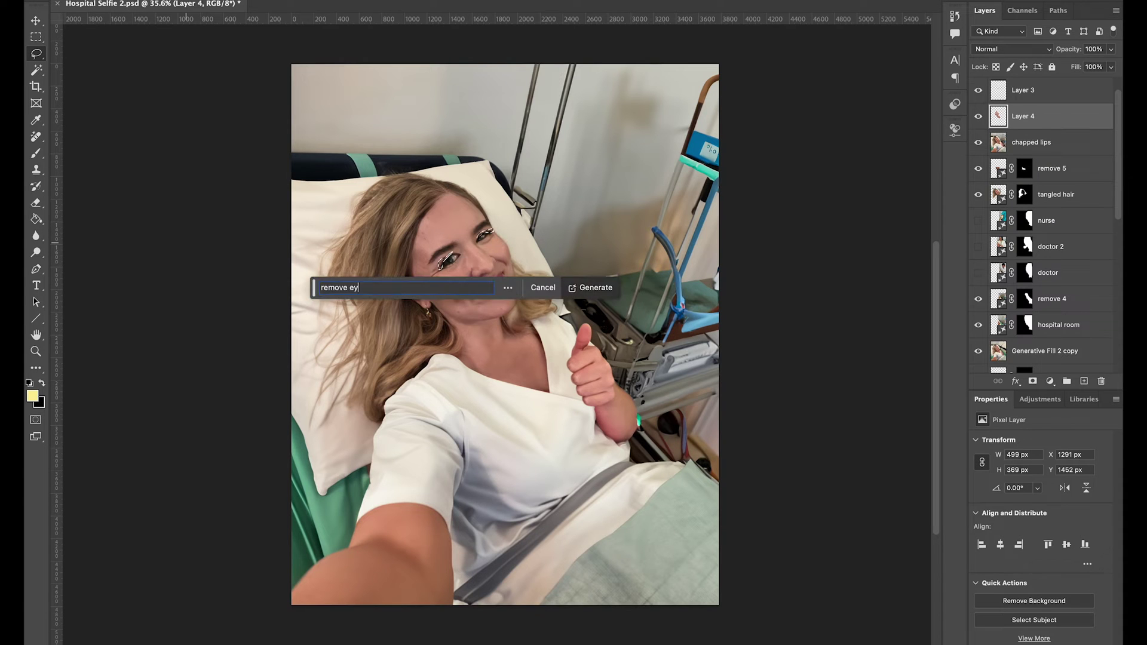
click(596, 287)
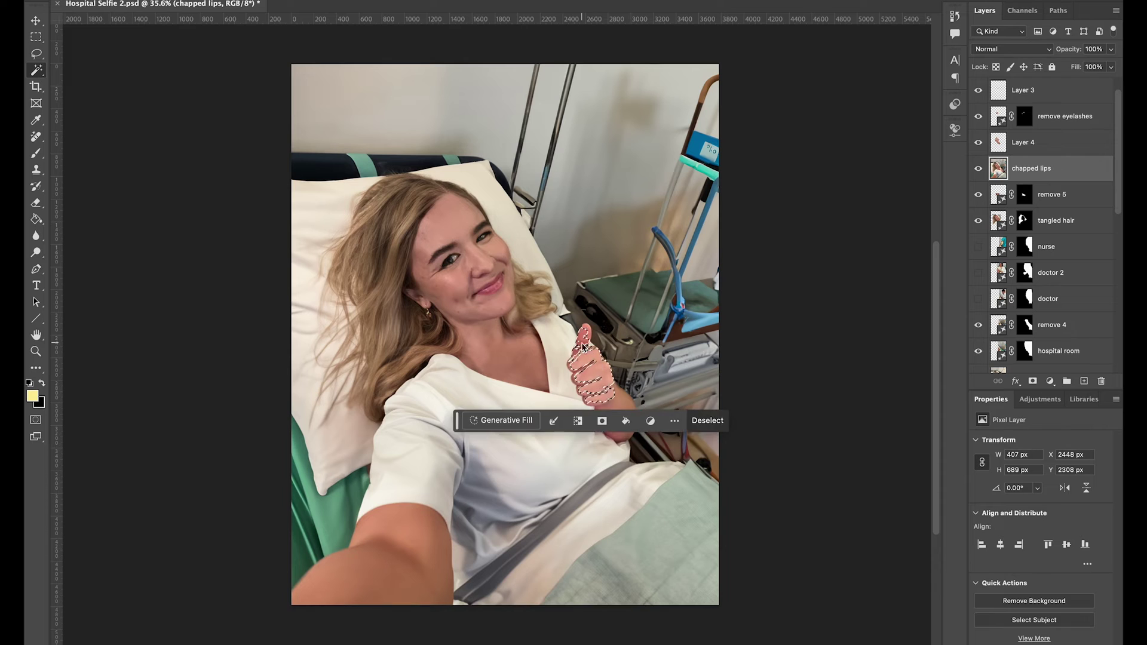
- Copy the selected skin of the thumbs-up hand to a new layer and adjust it with Hue/Saturation
key(ctrl+j)
key(ctrl+u)
key(Return)
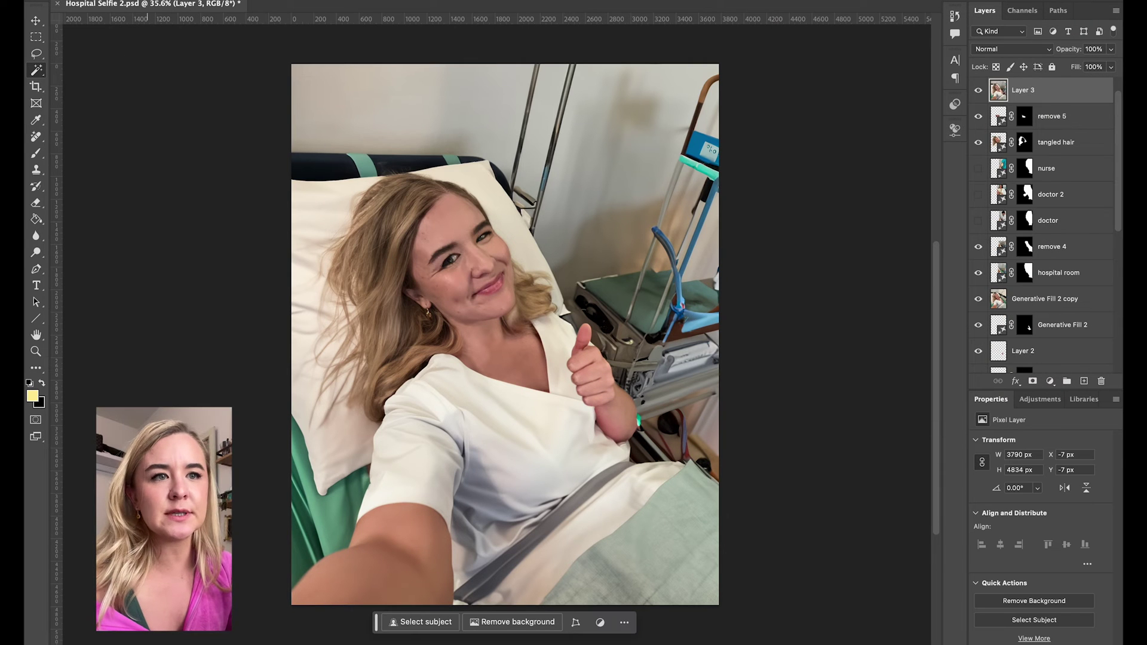
- Select the areas under both of the woman's eyes on Layer 3 with the Lasso and copy them to a new layer
click(38, 55)
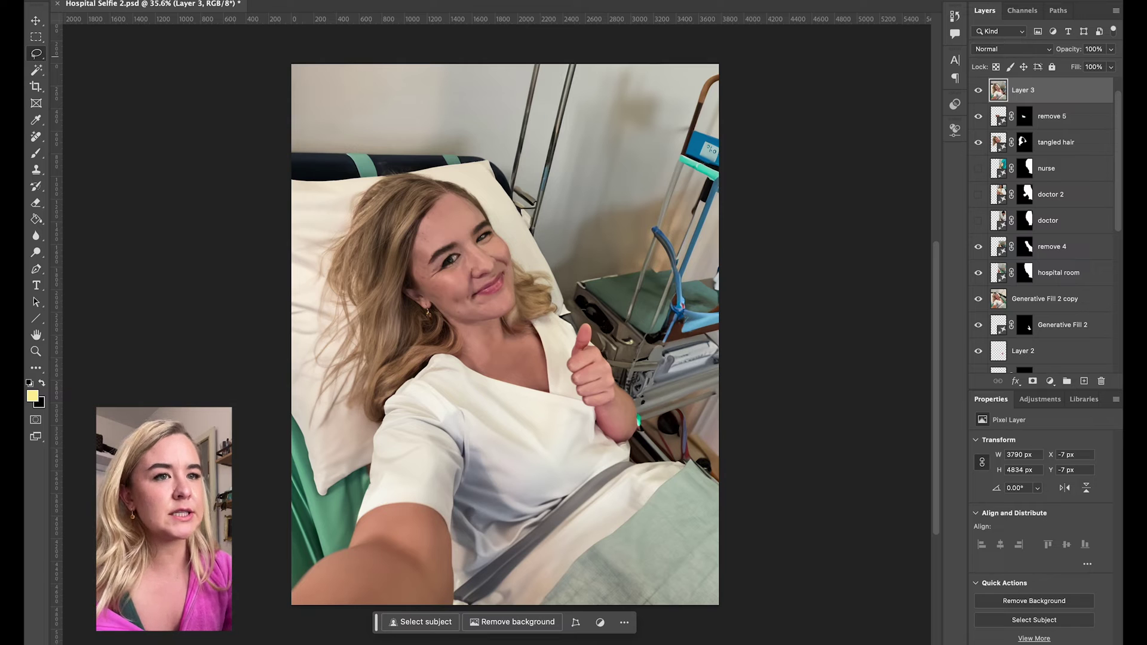
click(464, 259)
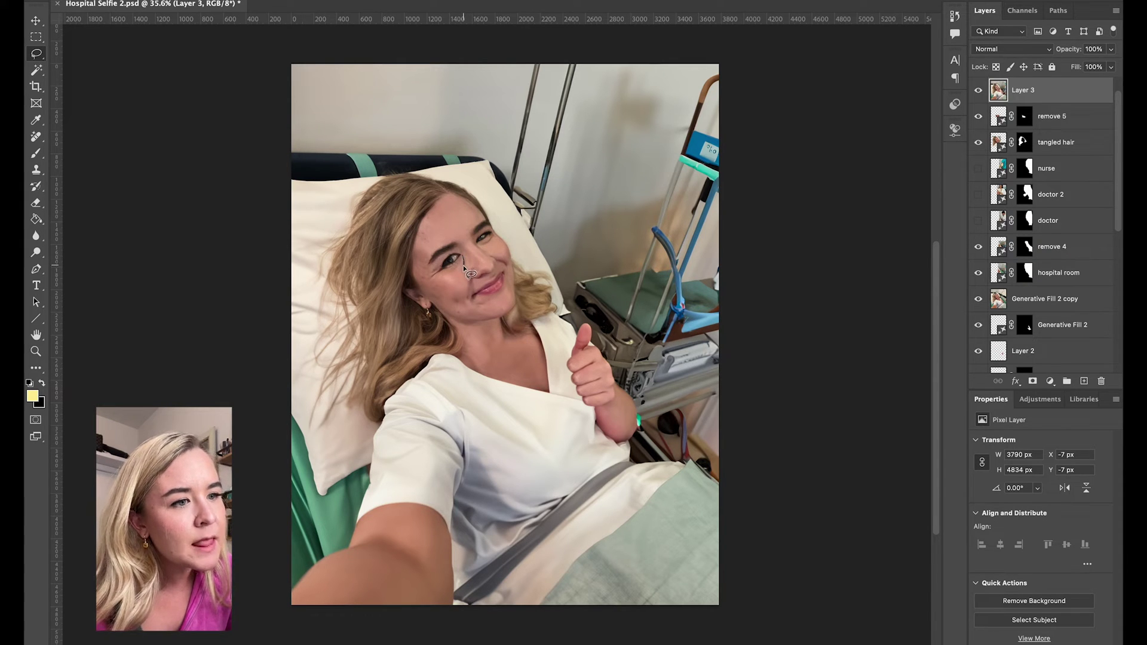
drag(444, 273, 454, 267)
click(461, 263)
mouse_move(457, 276)
mouse_down()
mouse_move(439, 275)
mouse_move(468, 260)
mouse_up()
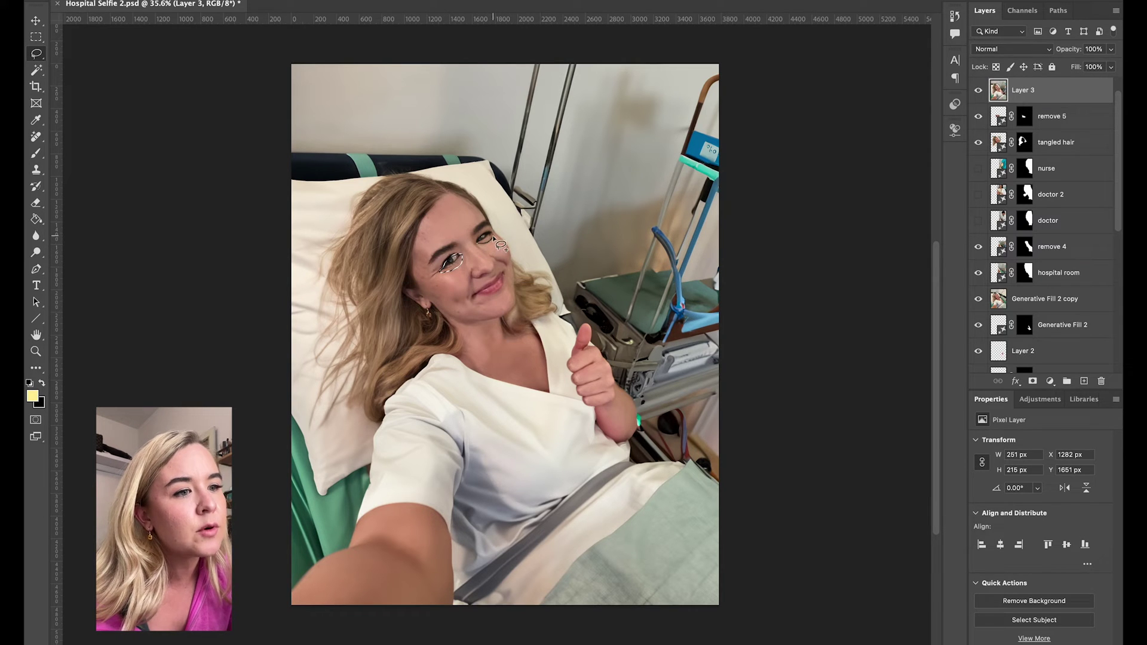
drag(484, 248, 486, 250)
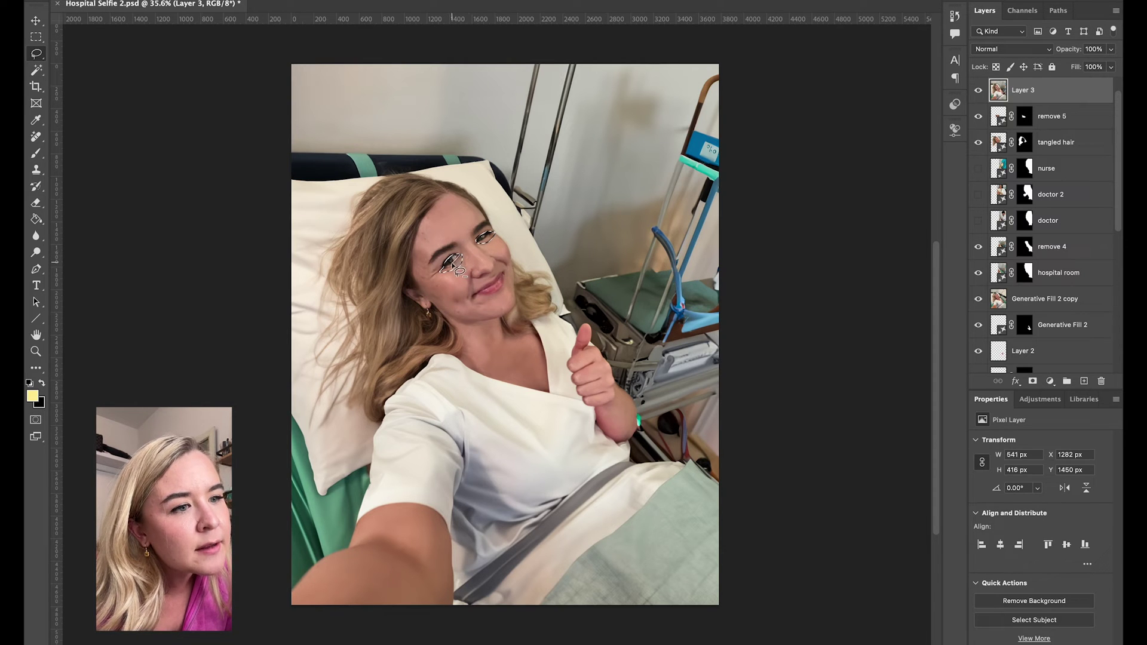
drag(473, 249, 475, 256)
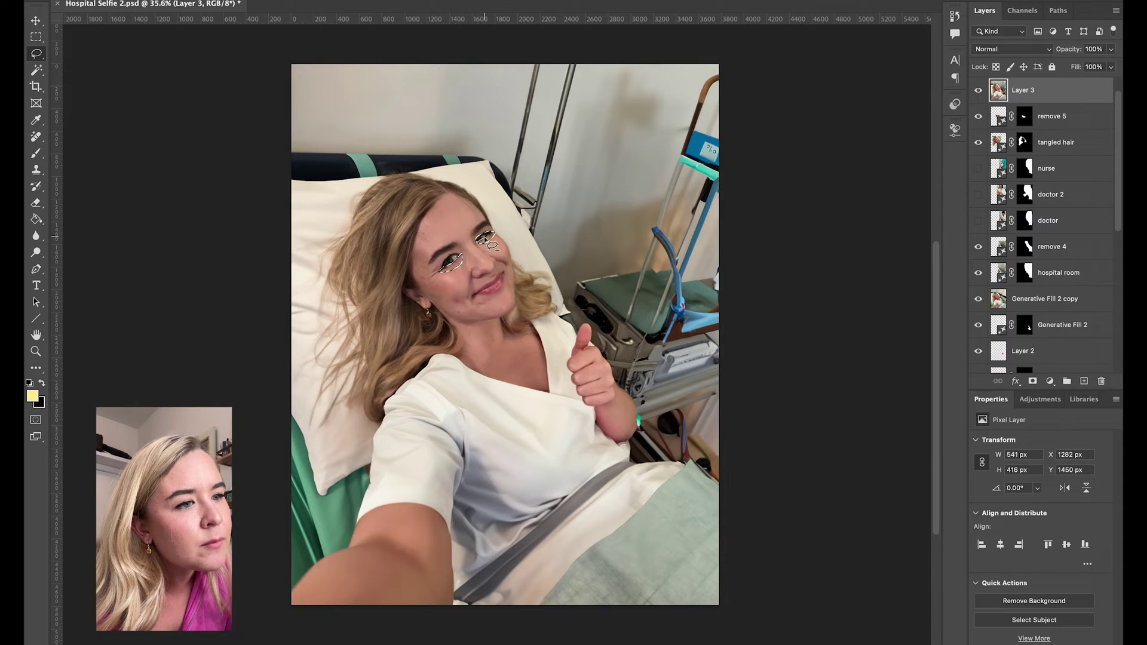
drag(491, 234, 479, 240)
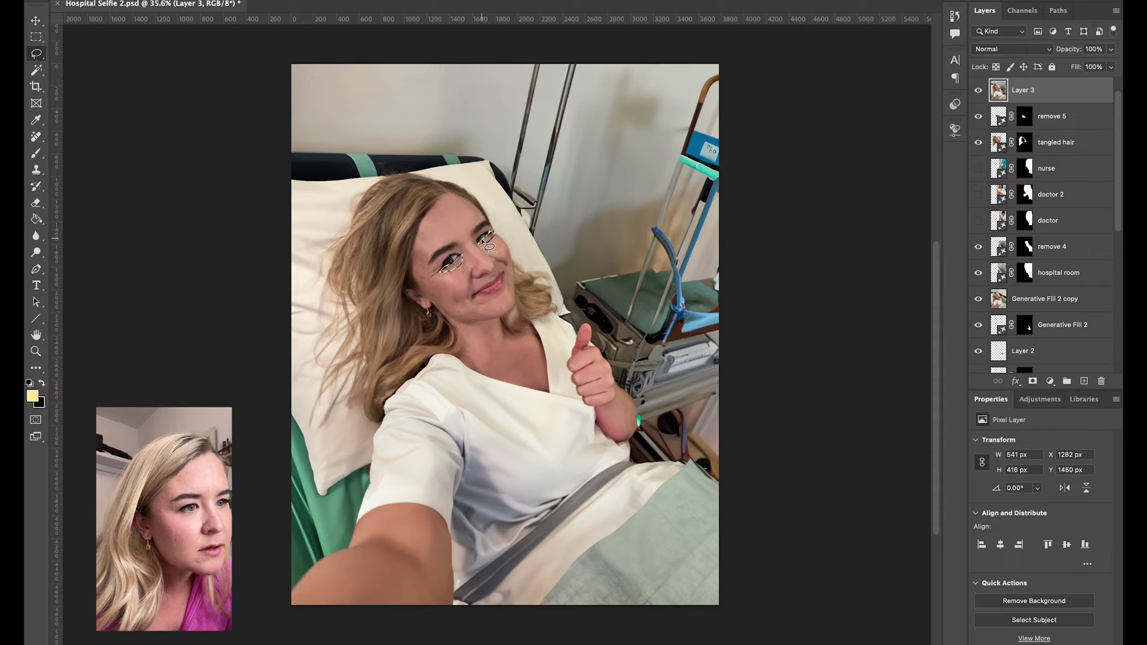
drag(476, 245, 489, 234)
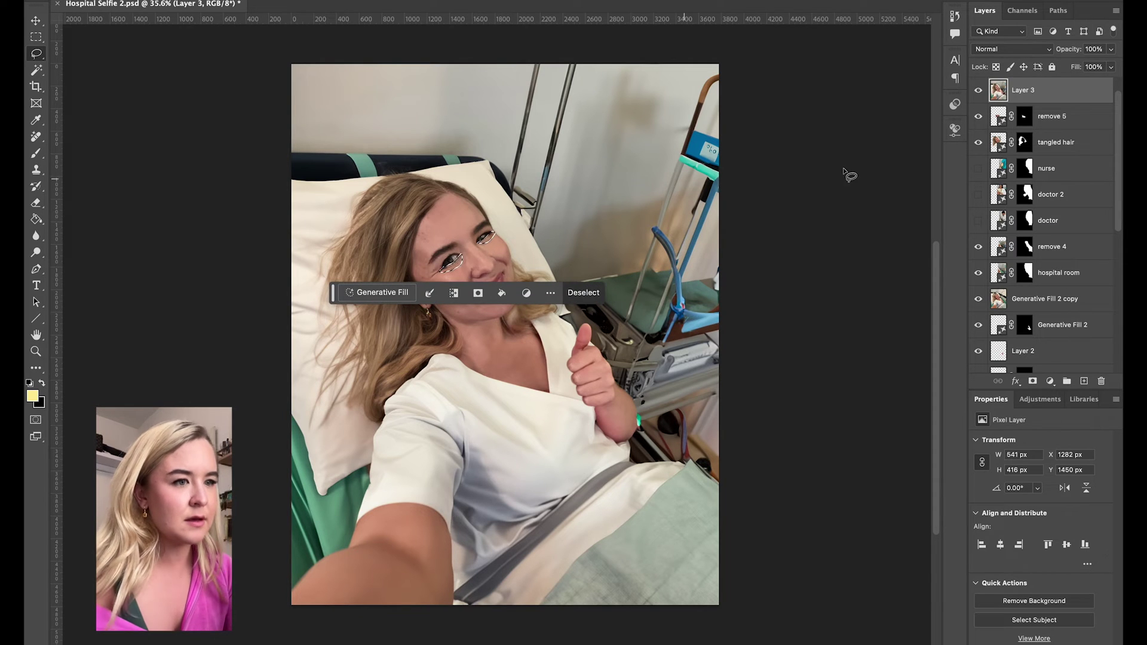
key(ctrl+j)
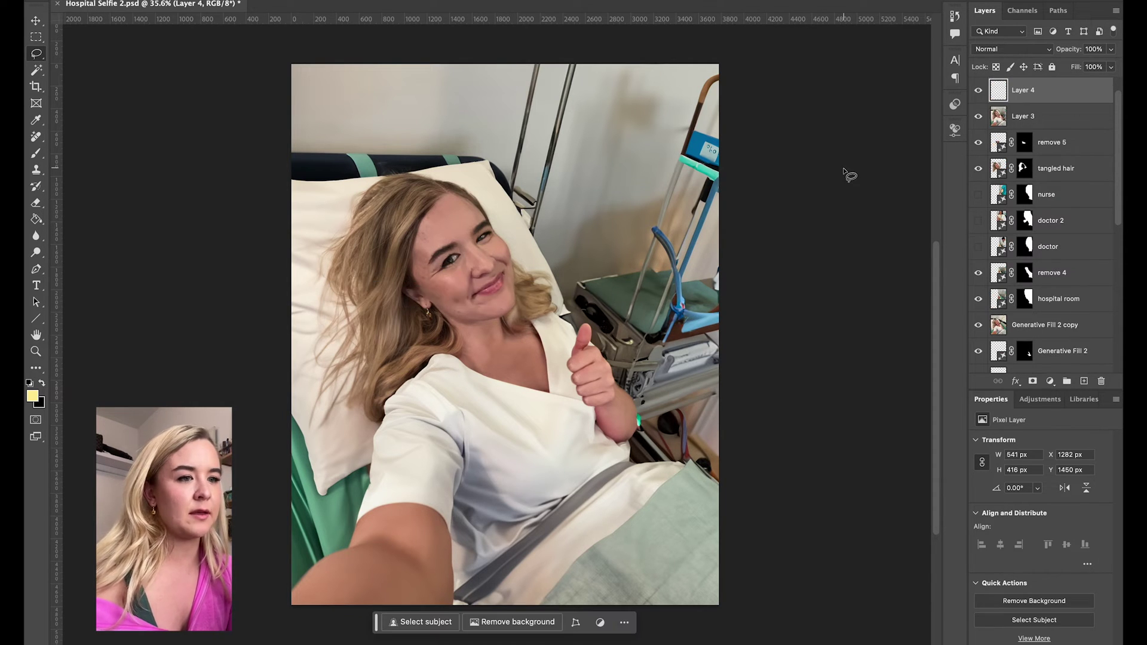
- Darken the copied under-eye areas on Layer 4 using Hue/Saturation with Hue -16 and Lightness -18
click(203, 2)
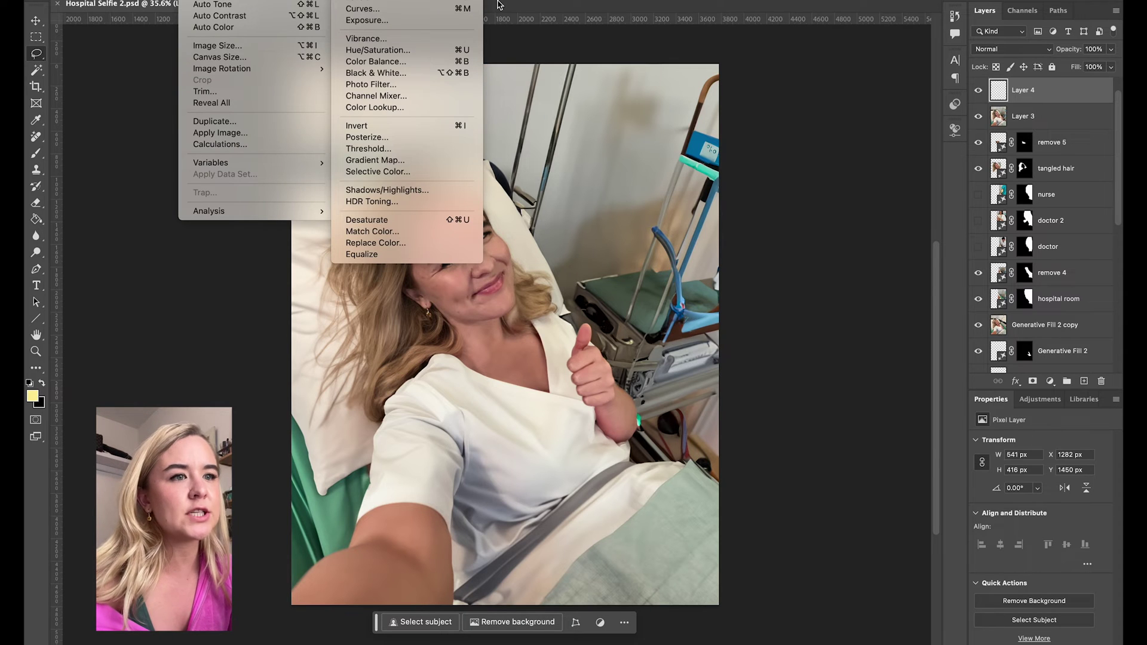
click(452, 50)
mouse_move(895, 115)
mouse_down()
mouse_move(856, 114)
mouse_move(882, 114)
mouse_up()
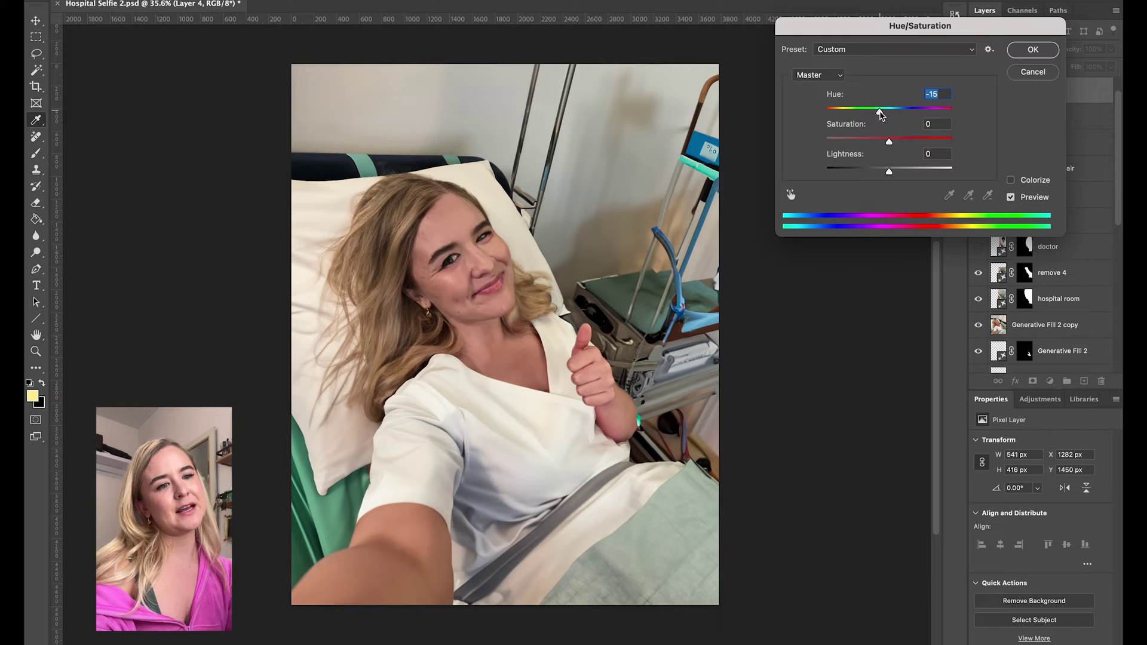
drag(889, 175, 880, 175)
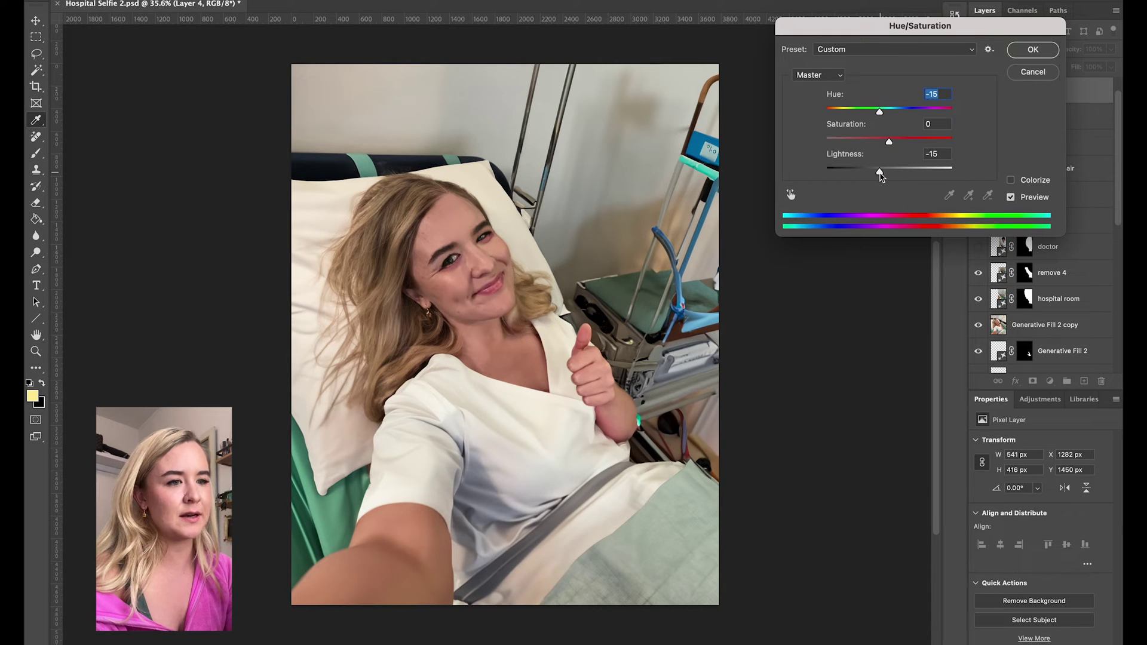
key(Tab)
key(Tab)
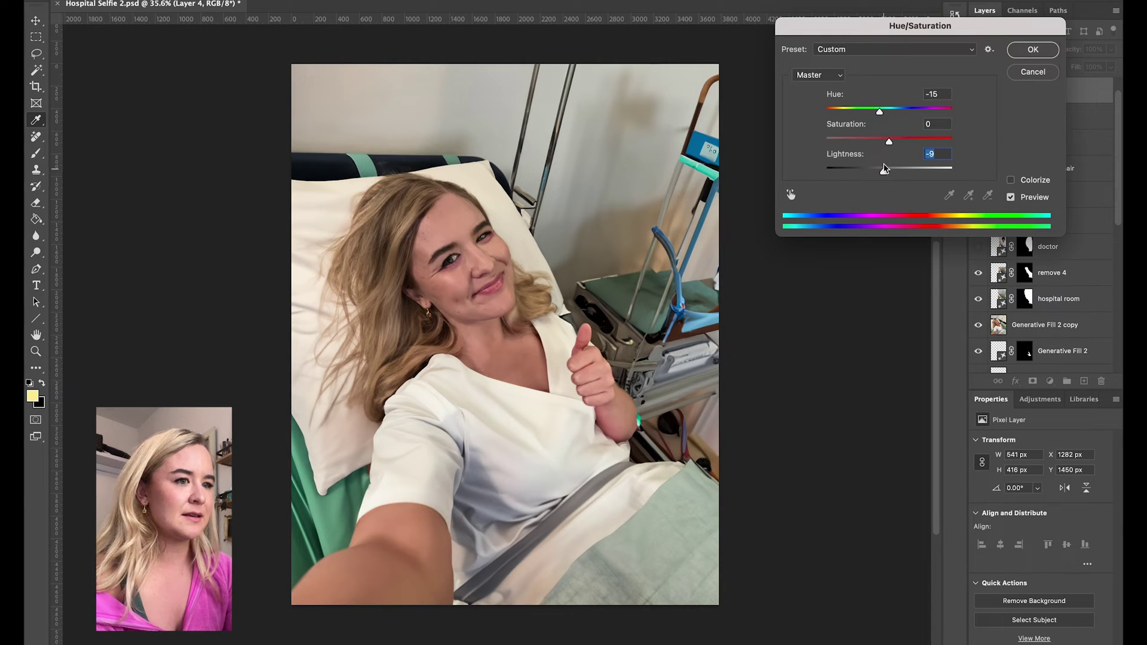
drag(881, 114, 881, 117)
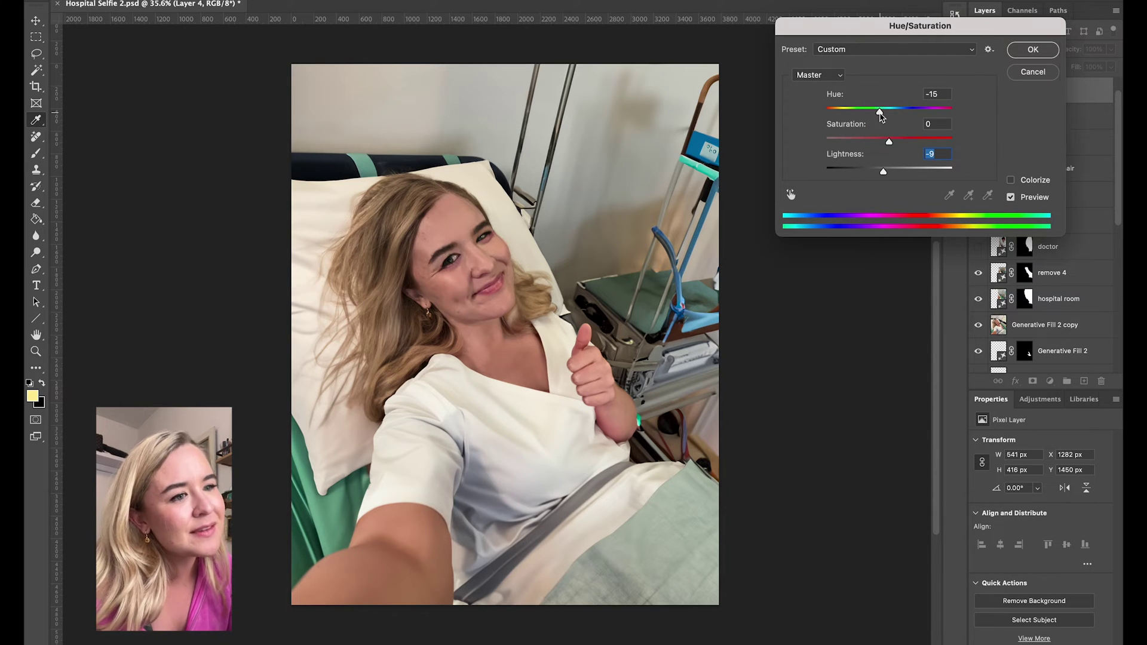
key(Tab)
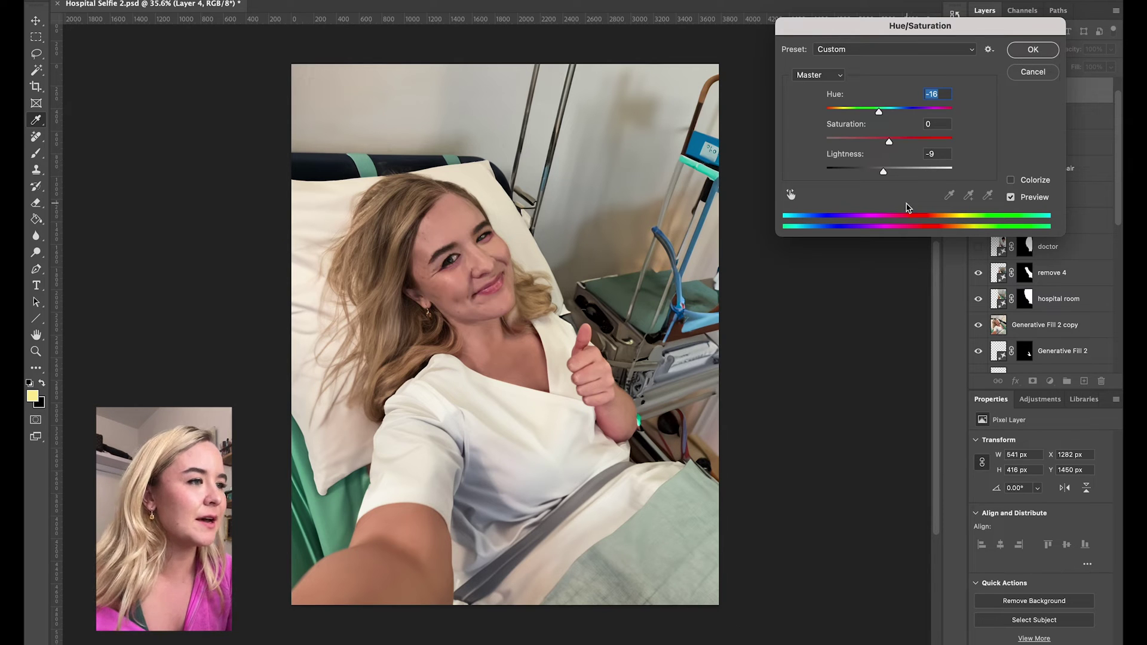
drag(884, 174, 880, 173)
click(878, 174)
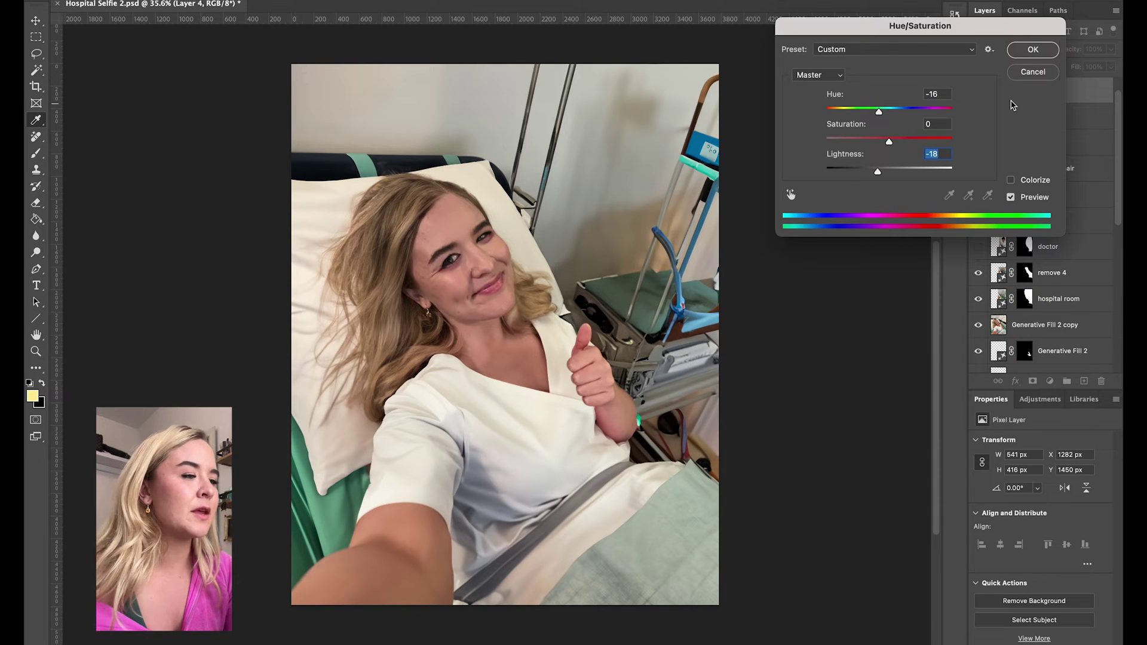
click(1031, 51)
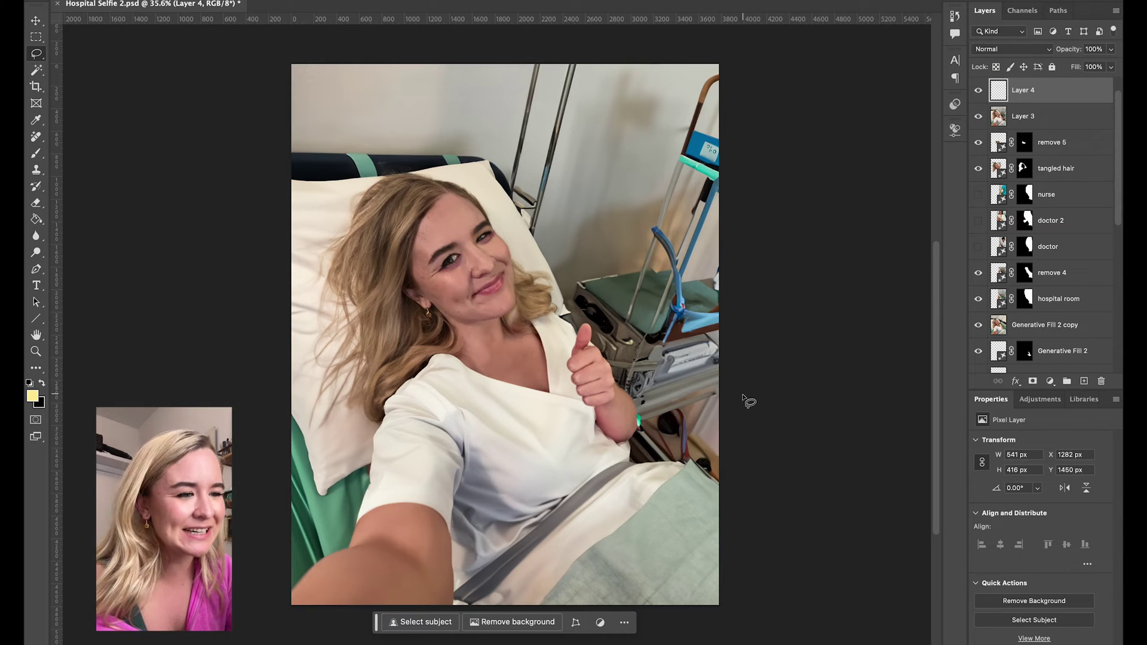
- Lasso an area around the woman's outstretched forearm and run Generative Fill with the prompt "IV drip"
mouse_move(350, 546)
mouse_down()
mouse_move(296, 296)
mouse_move(286, 609)
mouse_move(332, 565)
mouse_up()
text(IV drip)
key(Return)
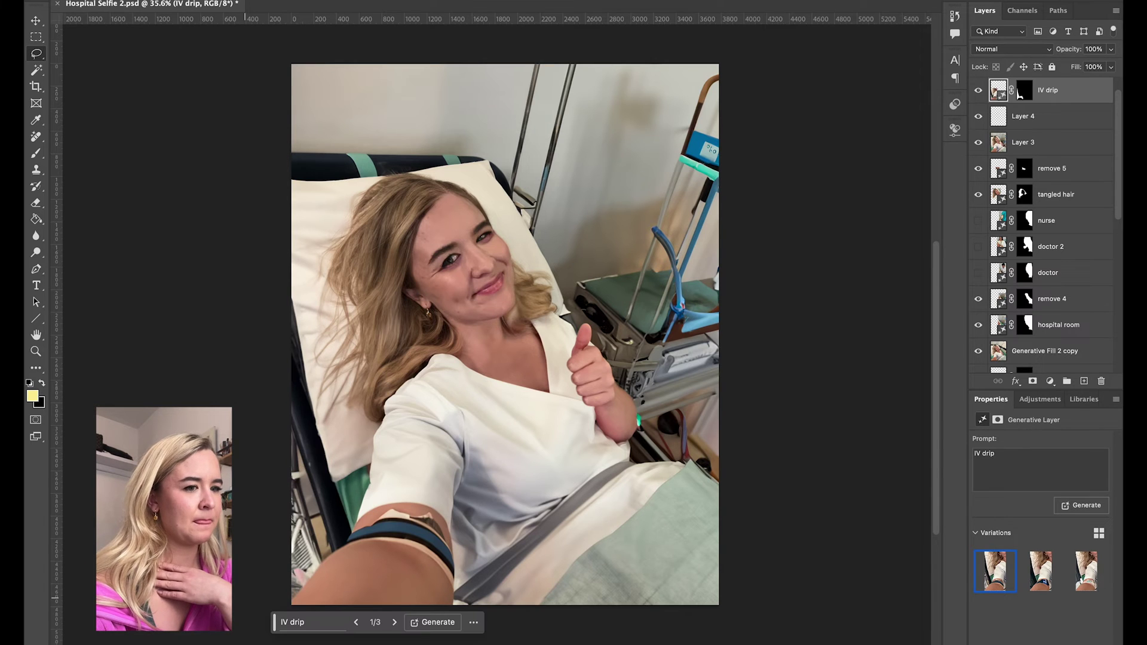
- Choose the third "IV drip" variation with the arm bandage and erase its lettering using Generative Fill with the prompt "remove"
click(394, 622)
click(394, 622)
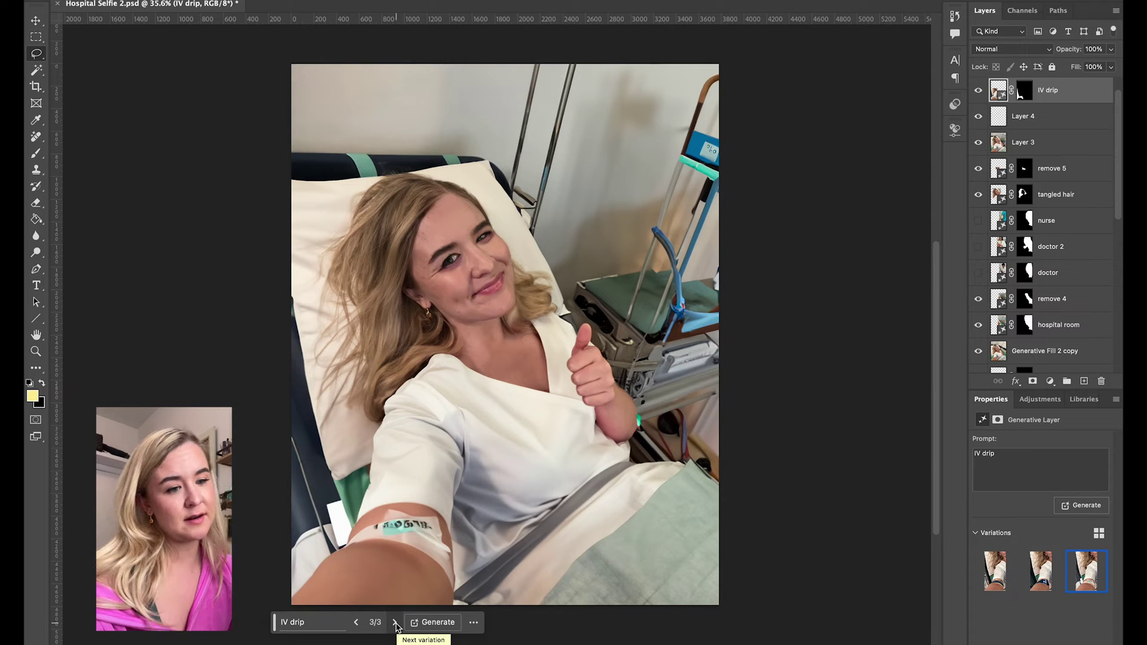
click(395, 623)
click(395, 623)
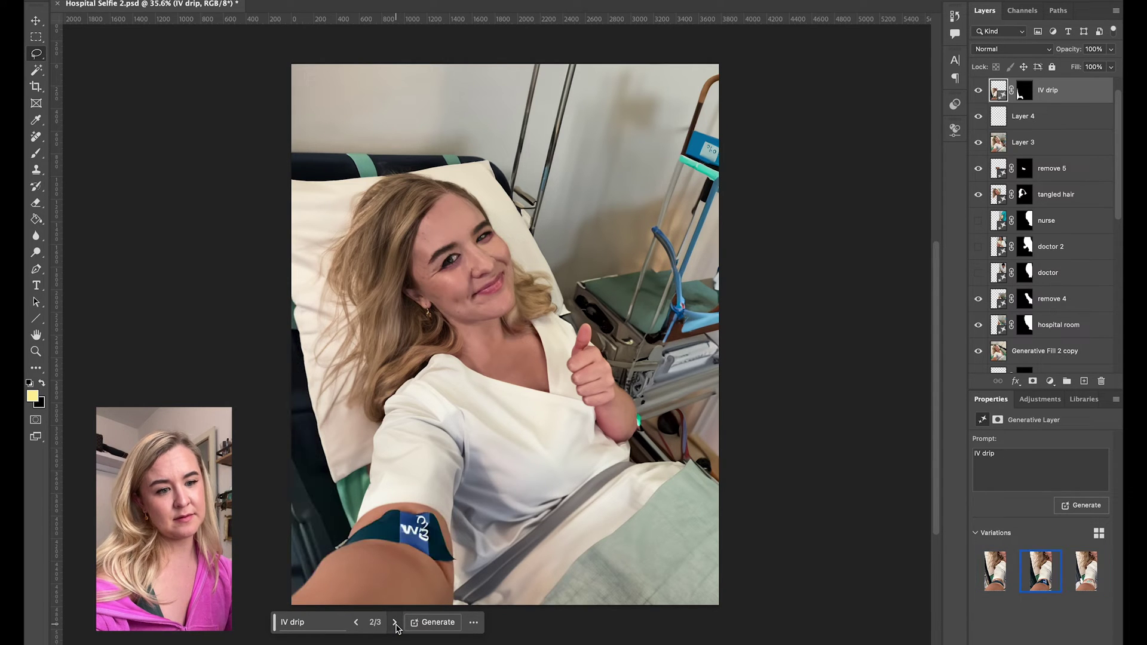
click(395, 624)
click(395, 623)
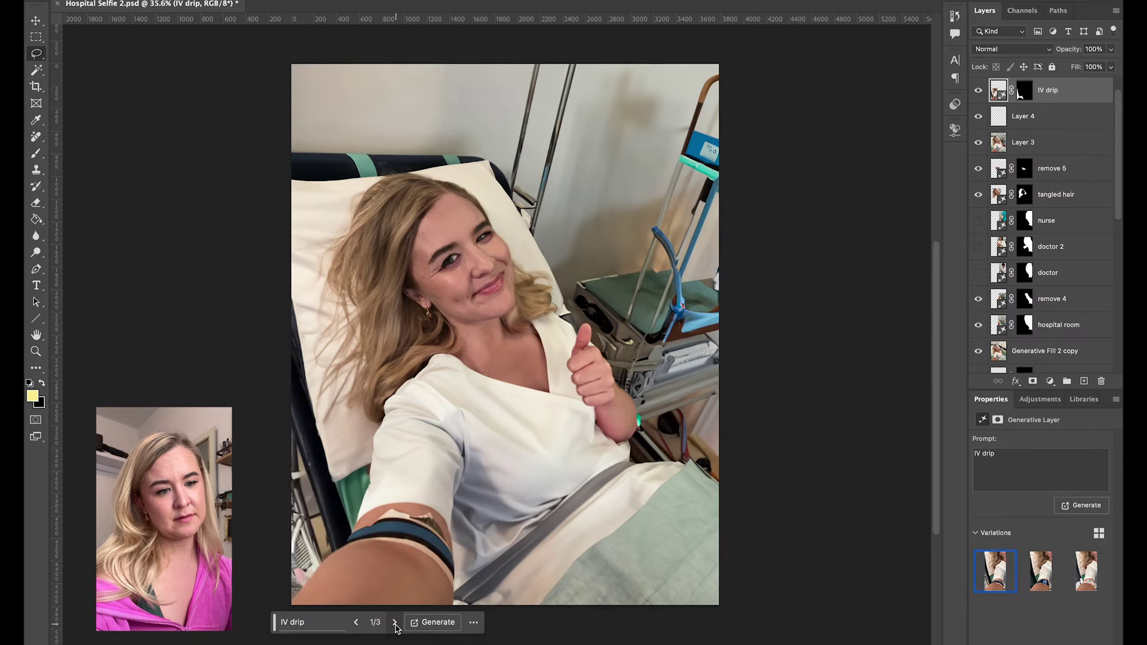
click(356, 623)
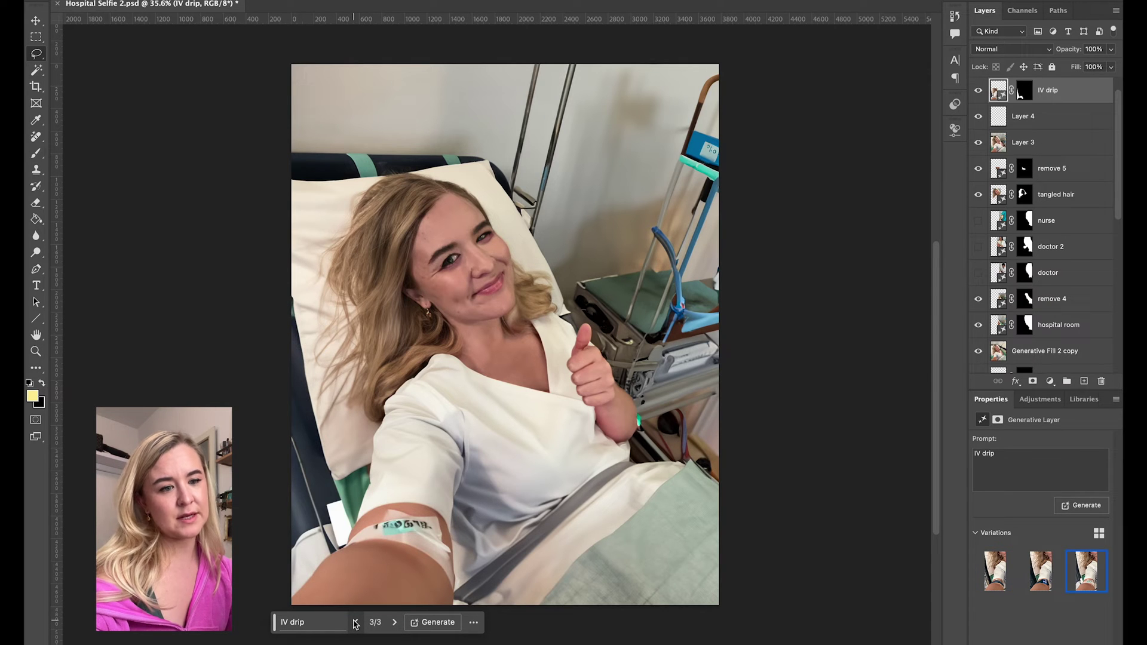
click(435, 524)
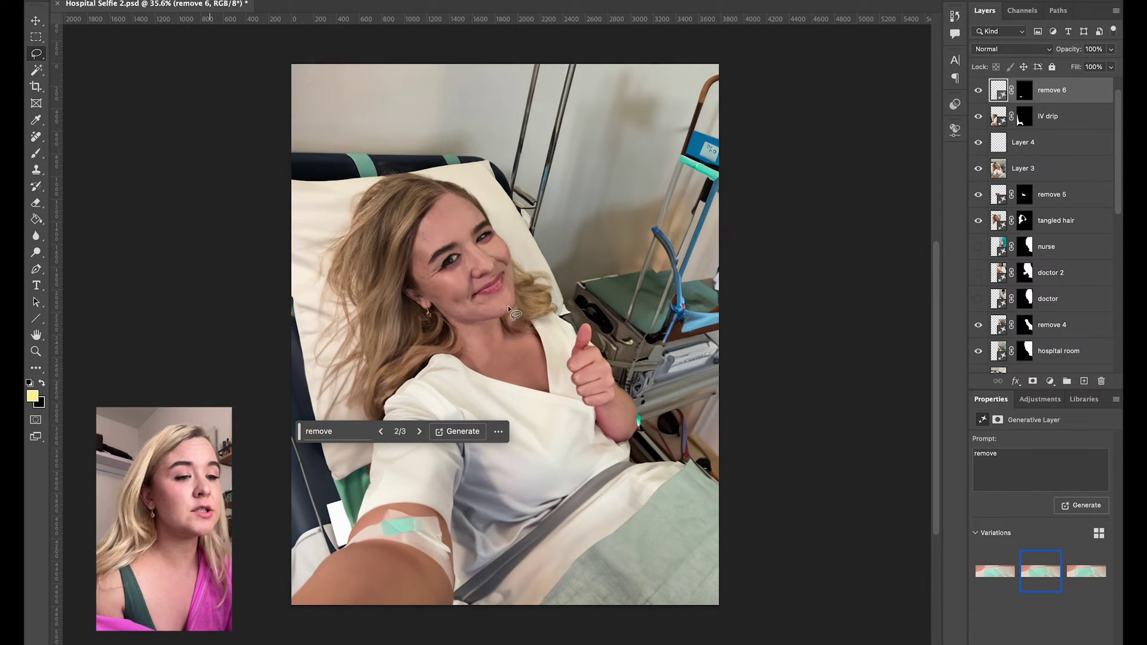
- Lasso the area beside the bed and over the woman's chest, generate "doctor with stethoscope" there, and choose the third variation
mouse_move(518, 339)
mouse_down()
mouse_move(495, 334)
mouse_move(483, 350)
mouse_move(515, 396)
mouse_move(596, 344)
mouse_move(689, 472)
mouse_move(514, 333)
mouse_up()
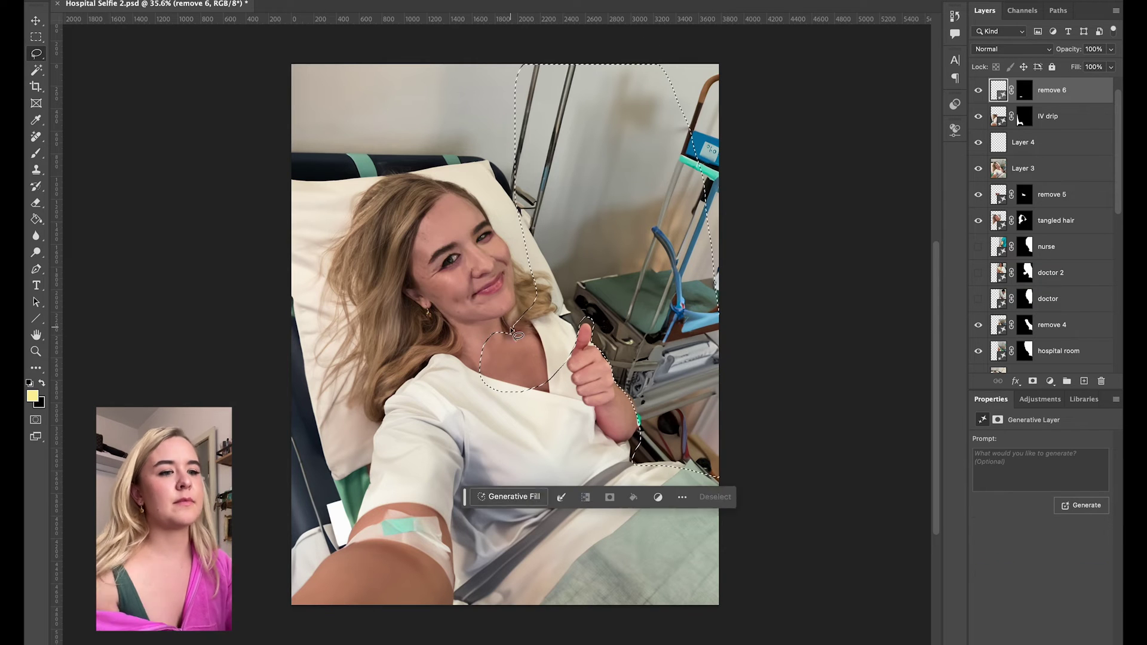
click(518, 502)
text(doctor)
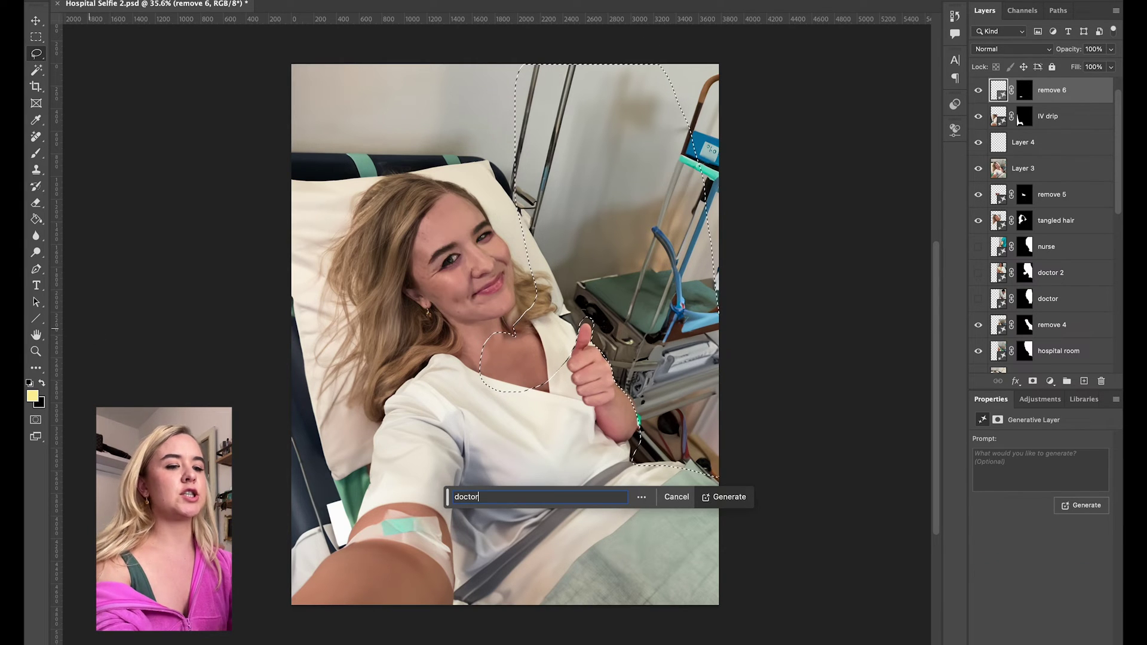
text( with stethescope)
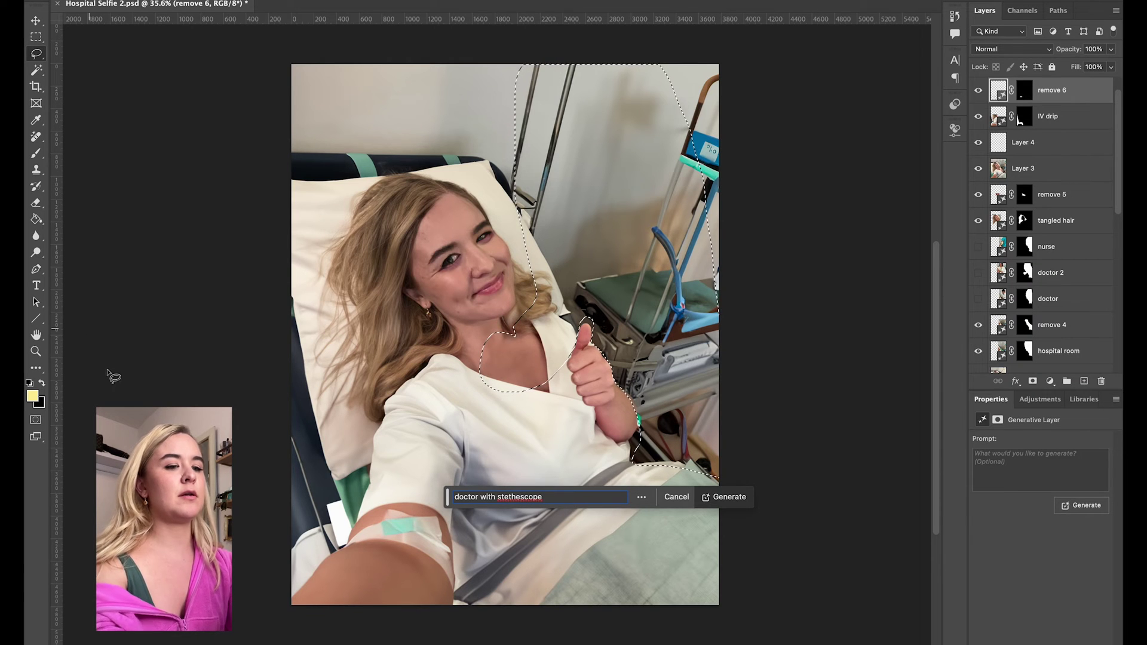
right_click(511, 498)
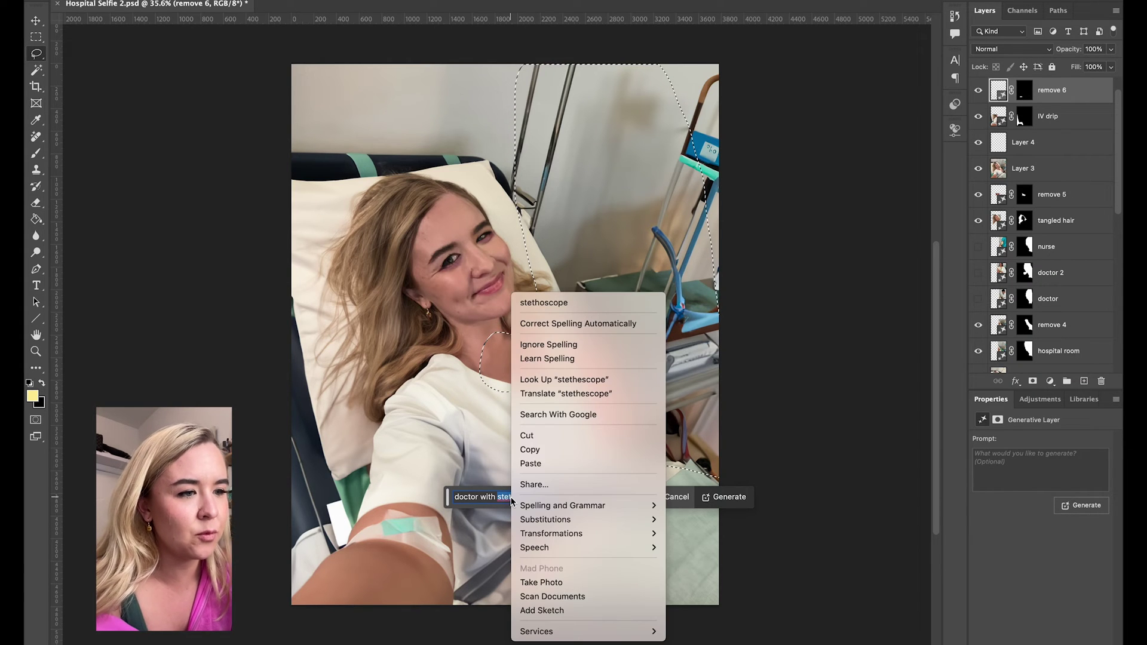
click(591, 303)
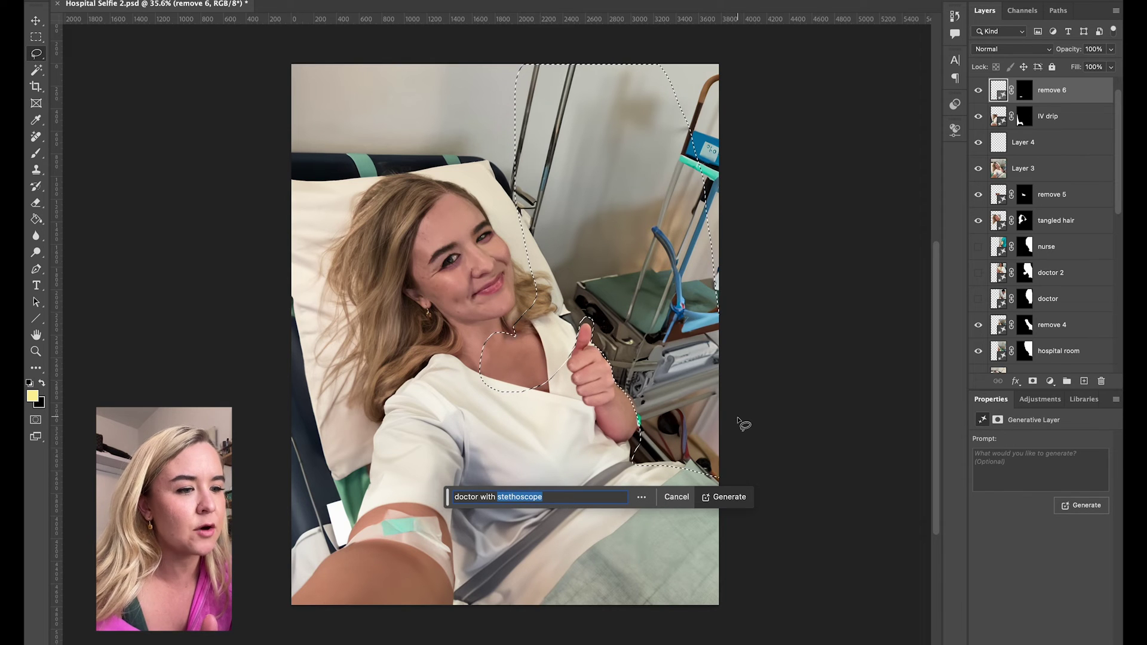
key(Return)
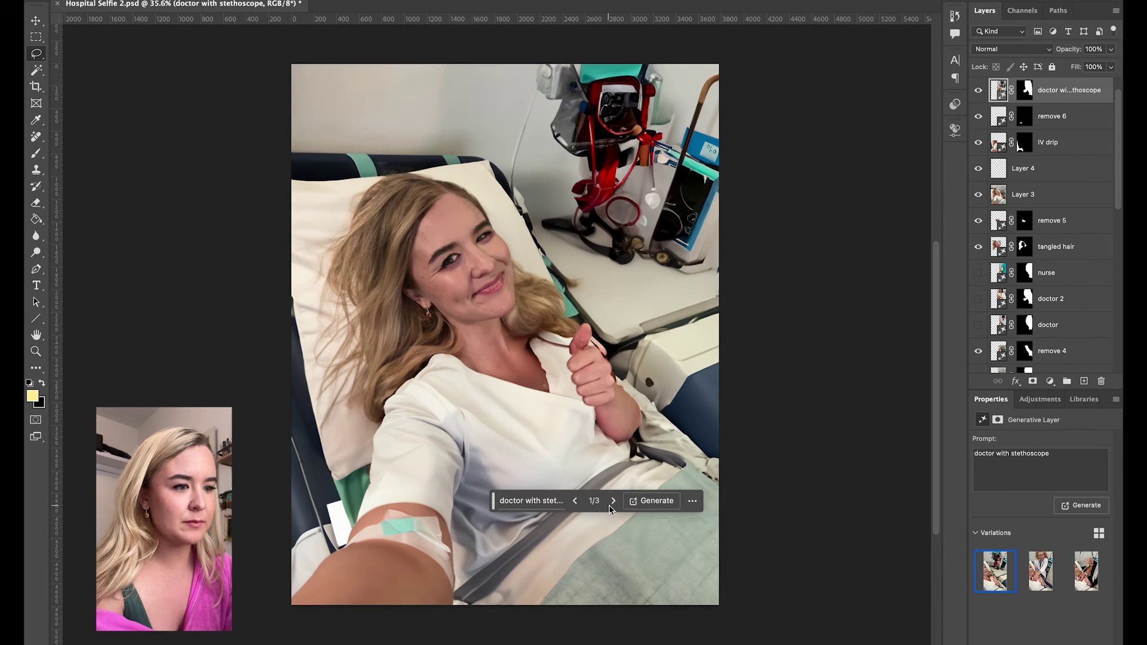
click(614, 503)
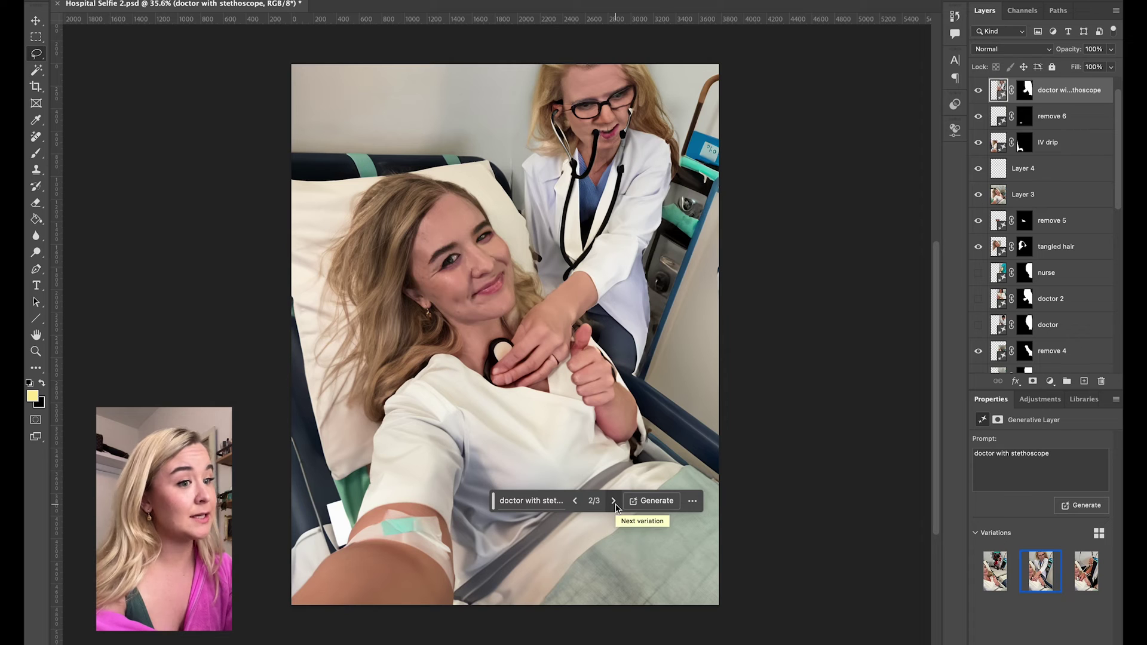
click(613, 505)
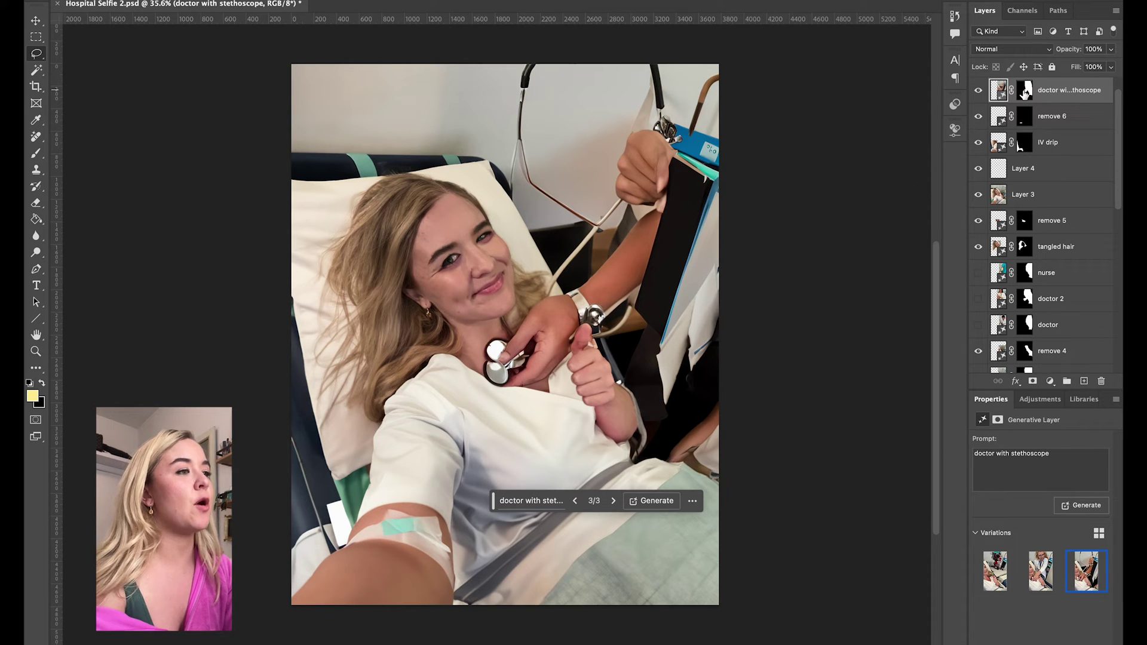
- Mask out the doctor's upper arm and surroundings on the "doctor with stethoscope" layer with a Soft Round brush, keeping the hand and stethoscope
click(1025, 92)
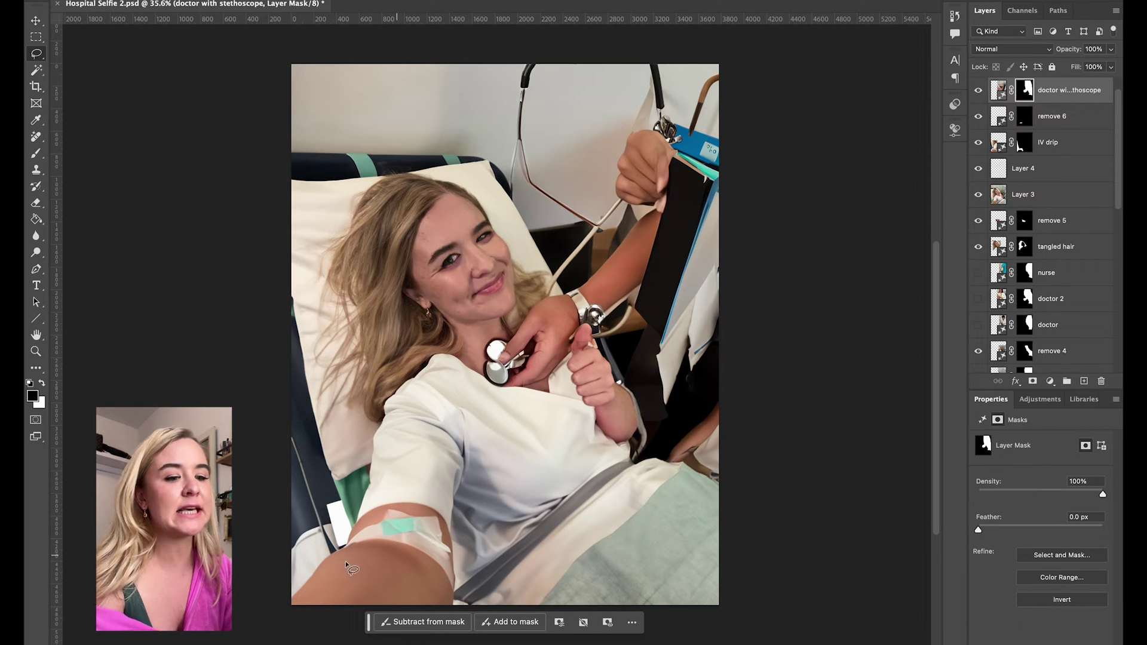
click(436, 625)
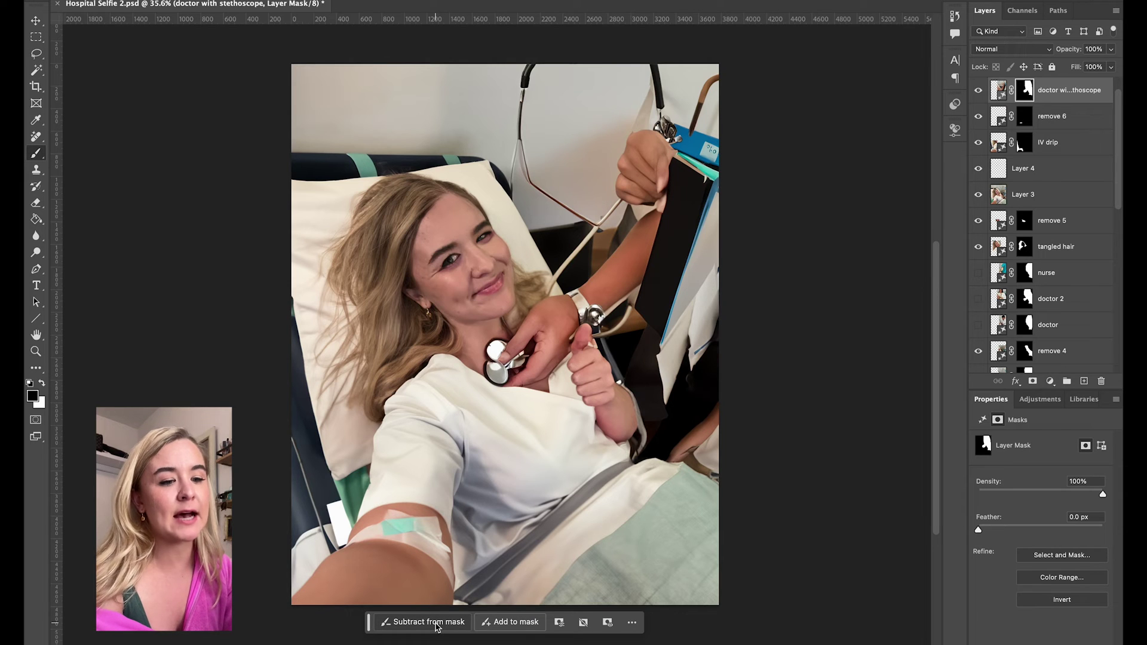
right_click(119, 36)
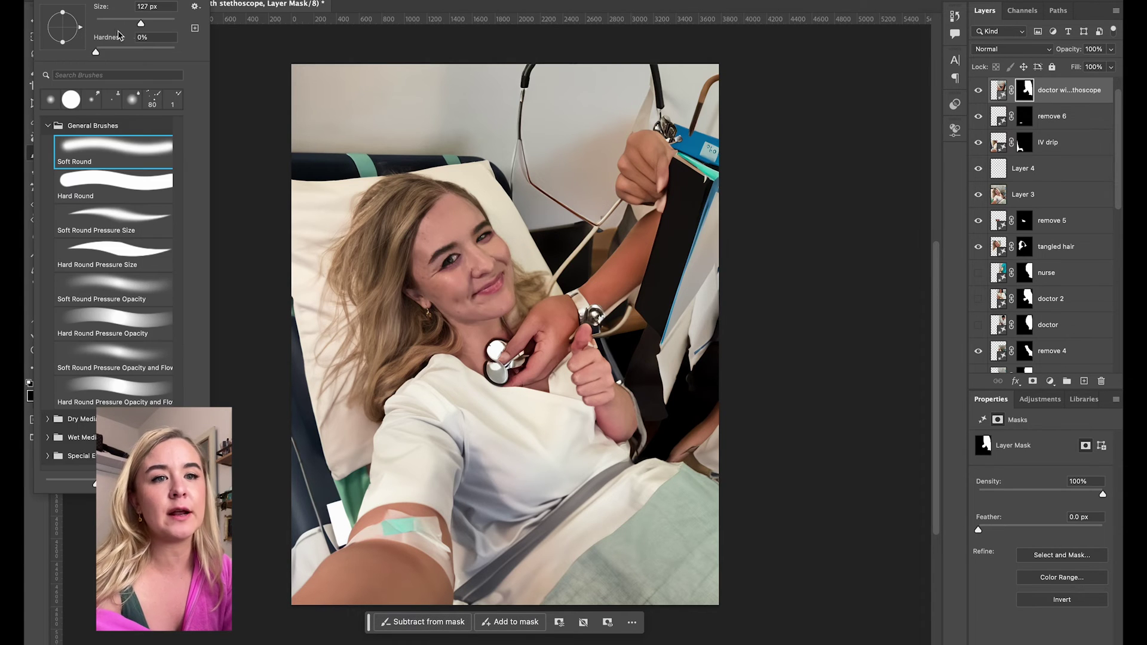
click(675, 163)
mouse_move(664, 134)
mouse_down()
mouse_move(673, 222)
mouse_move(660, 245)
mouse_move(639, 119)
mouse_move(627, 215)
mouse_move(696, 311)
mouse_move(675, 78)
mouse_move(663, 322)
mouse_move(643, 306)
mouse_move(687, 359)
mouse_move(732, 366)
mouse_move(711, 388)
mouse_move(702, 448)
mouse_move(684, 457)
mouse_move(711, 451)
mouse_move(693, 472)
mouse_move(651, 422)
mouse_move(618, 349)
mouse_move(626, 324)
mouse_move(640, 474)
mouse_move(682, 388)
mouse_move(664, 370)
mouse_up()
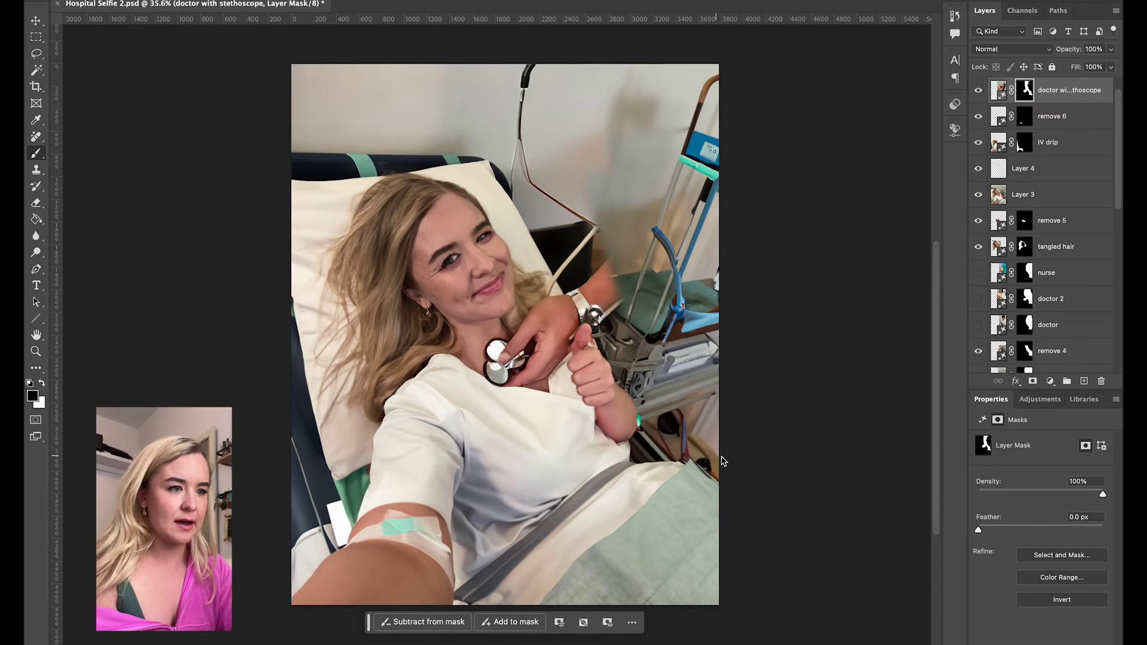
- Lasso the background above the stethoscope hand, run Generative Fill with the prompt "doctor", and choose the second variation in teal scrubs
click(36, 53)
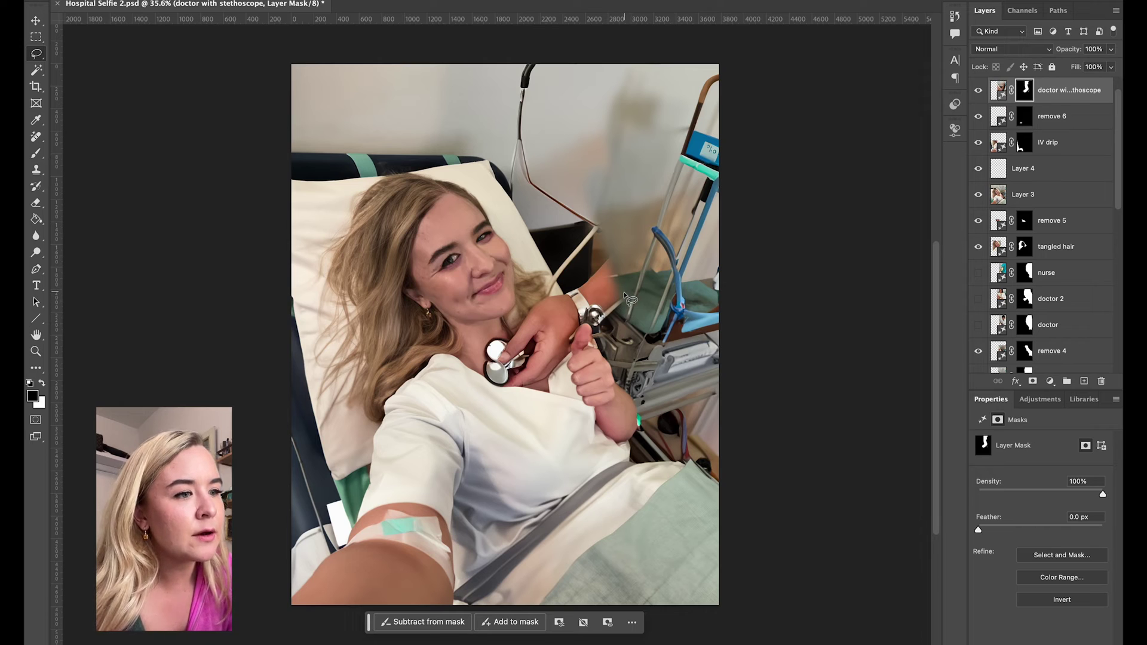
mouse_move(627, 297)
mouse_down()
mouse_move(595, 348)
mouse_move(588, 332)
mouse_move(576, 351)
mouse_move(569, 342)
mouse_move(584, 322)
mouse_up()
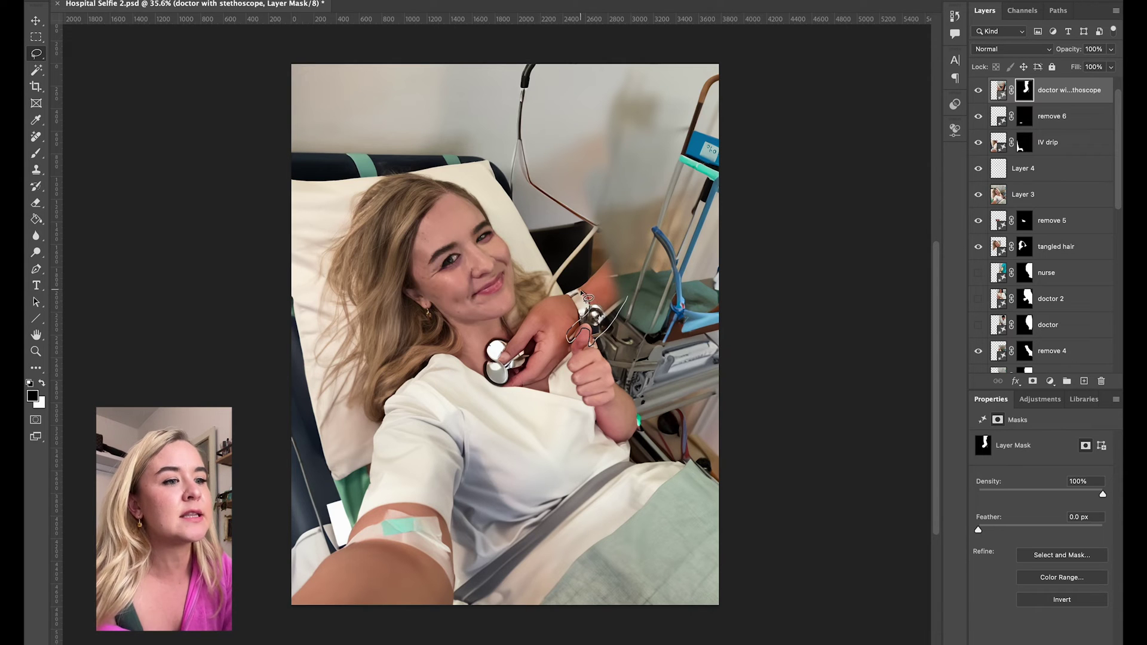
mouse_move(566, 295)
mouse_down()
mouse_move(493, 156)
mouse_move(480, 34)
mouse_move(614, 0)
mouse_move(677, 9)
mouse_move(719, 91)
mouse_move(712, 174)
mouse_move(659, 276)
mouse_move(615, 328)
mouse_up()
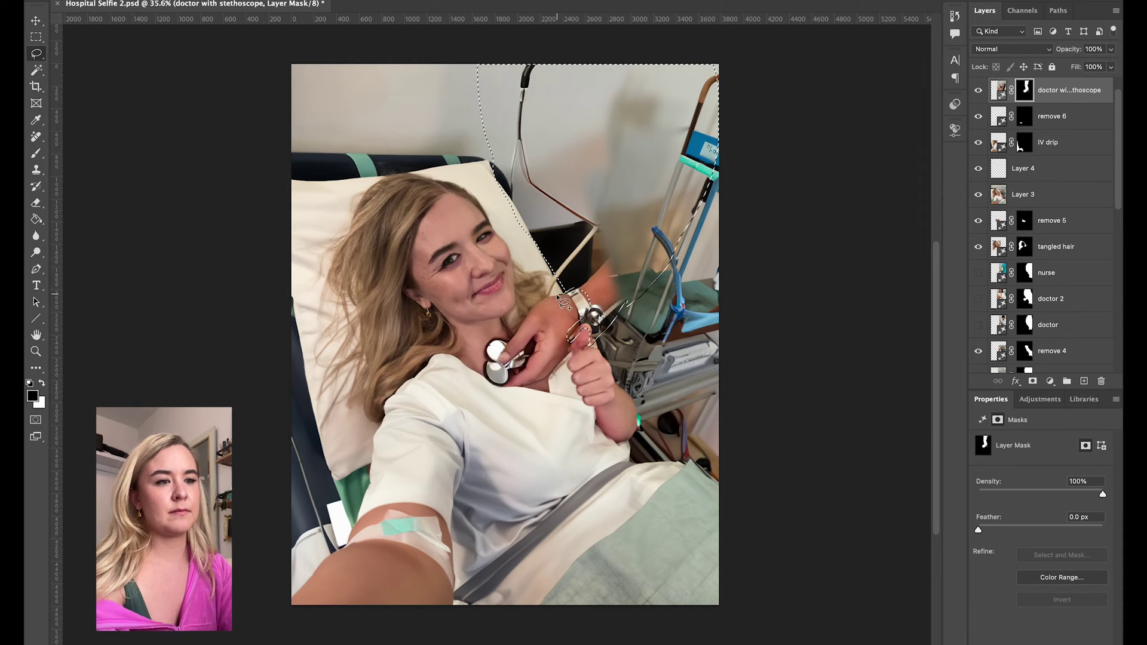
click(508, 365)
text(doctor)
key(Return)
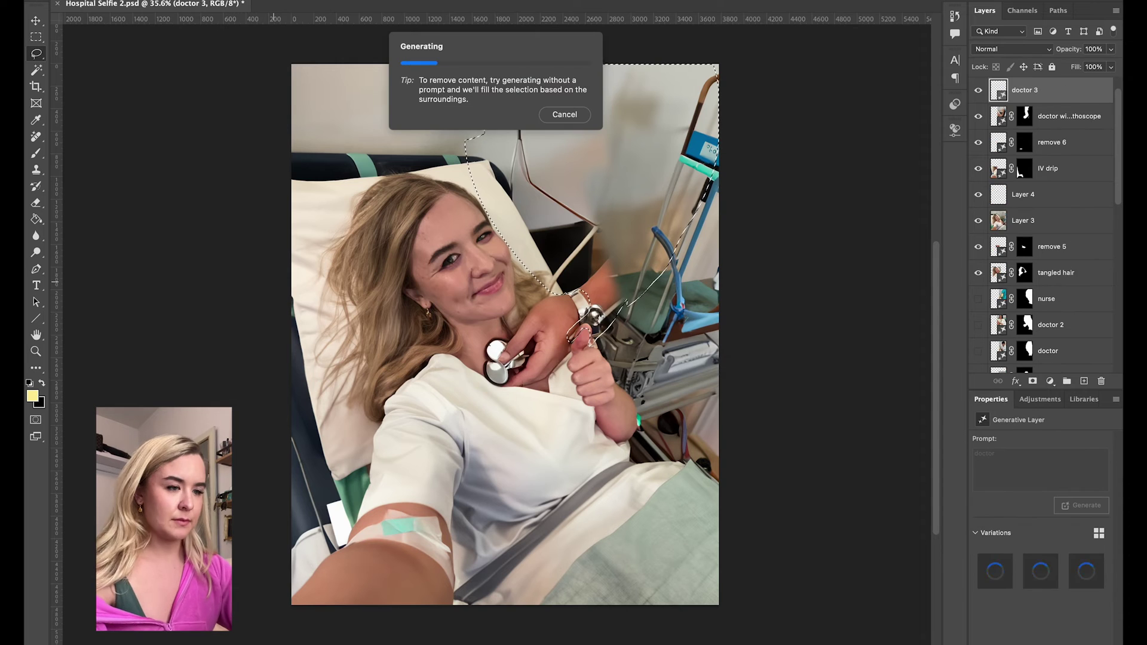
click(607, 370)
click(607, 371)
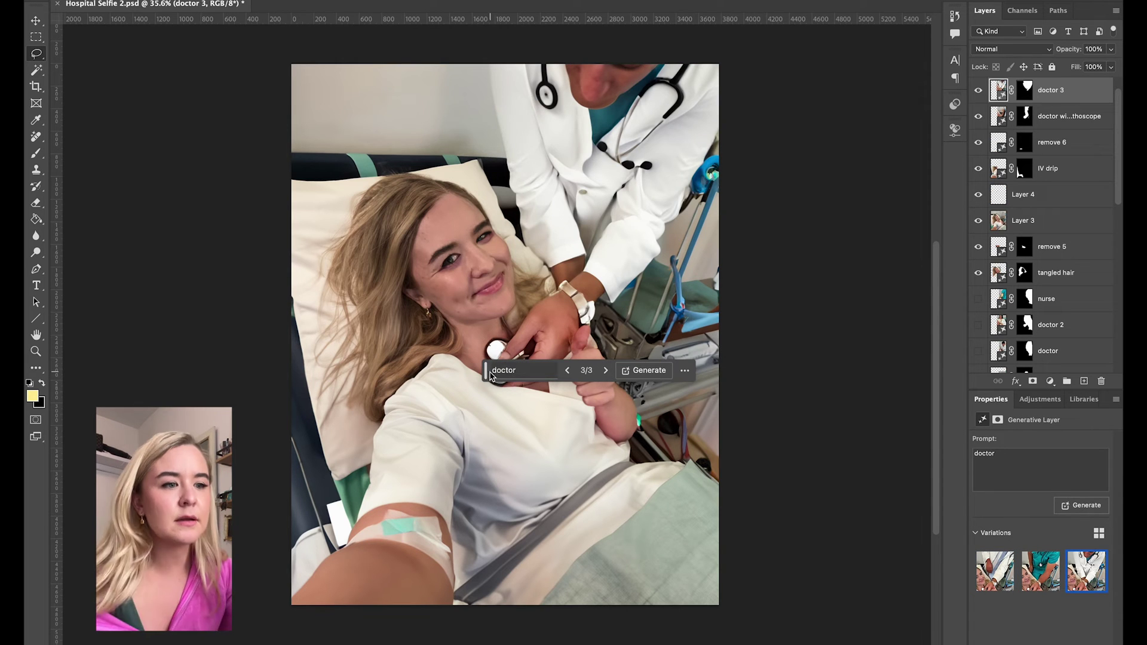
drag(486, 370, 480, 504)
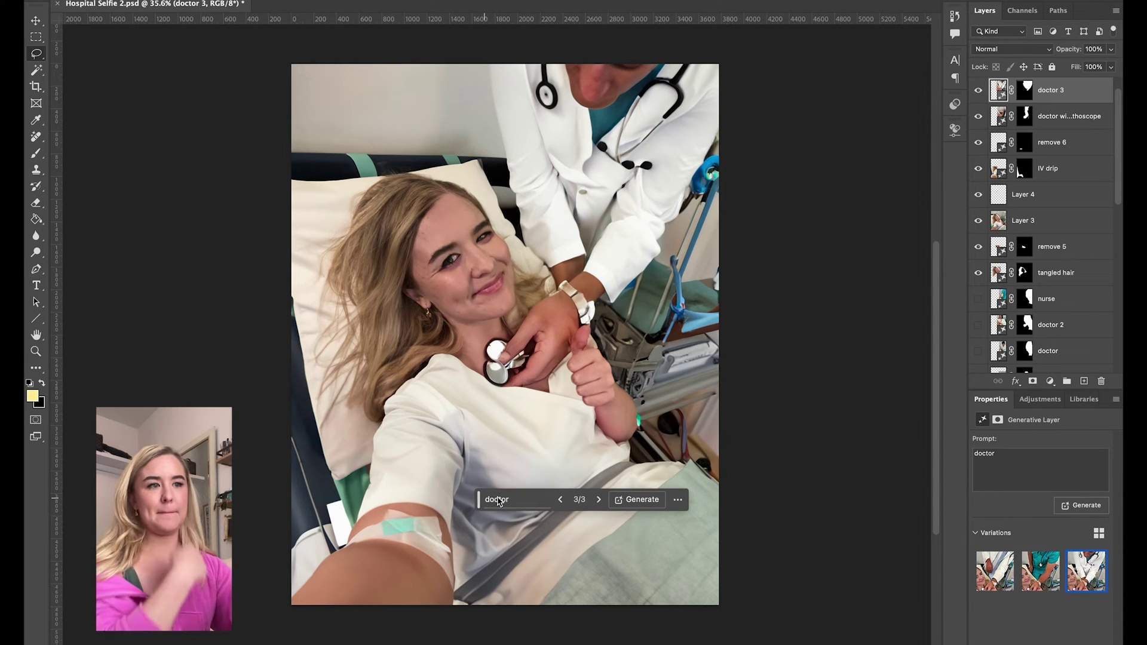
click(558, 501)
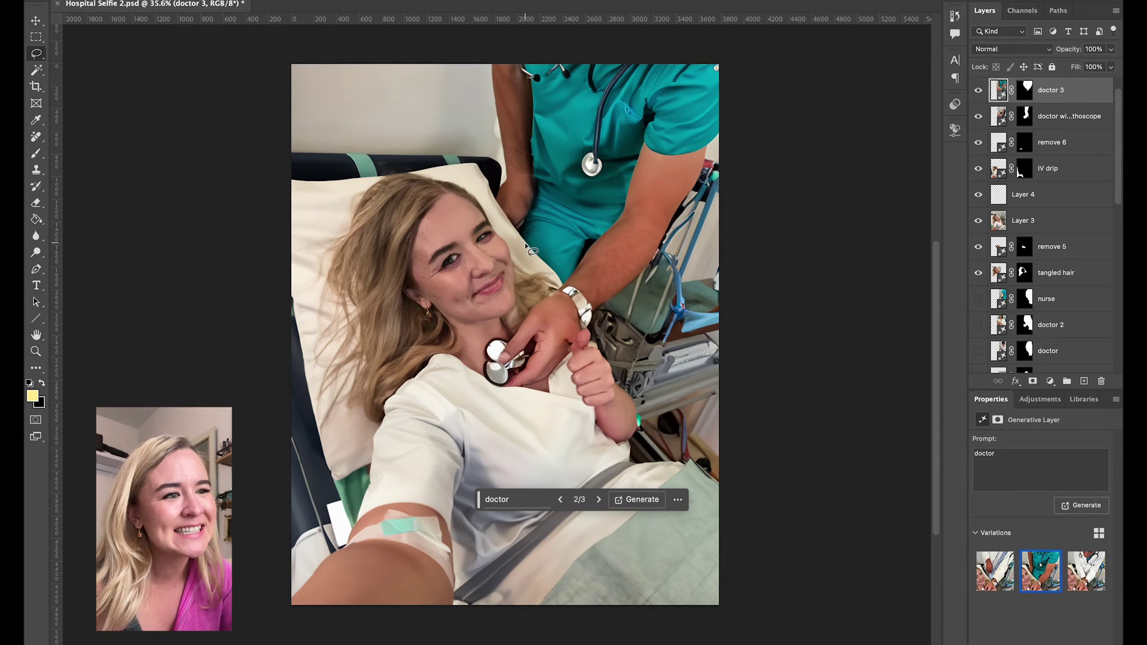
- Lasso the scrubs and background around the doctor's forearm and regenerate them using Generative Fill with the prompt "doctor"
mouse_move(559, 289)
mouse_down()
mouse_move(622, 216)
mouse_move(637, 130)
mouse_move(551, 64)
mouse_move(493, 46)
mouse_move(479, 62)
mouse_move(486, 190)
mouse_up()
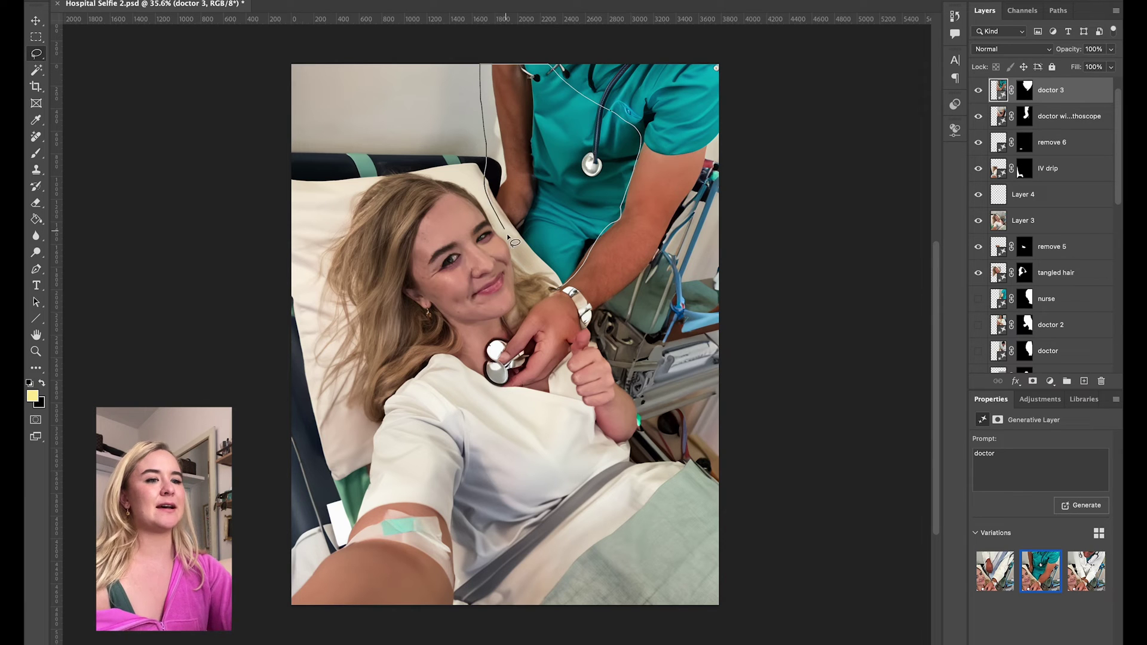
drag(507, 236, 557, 287)
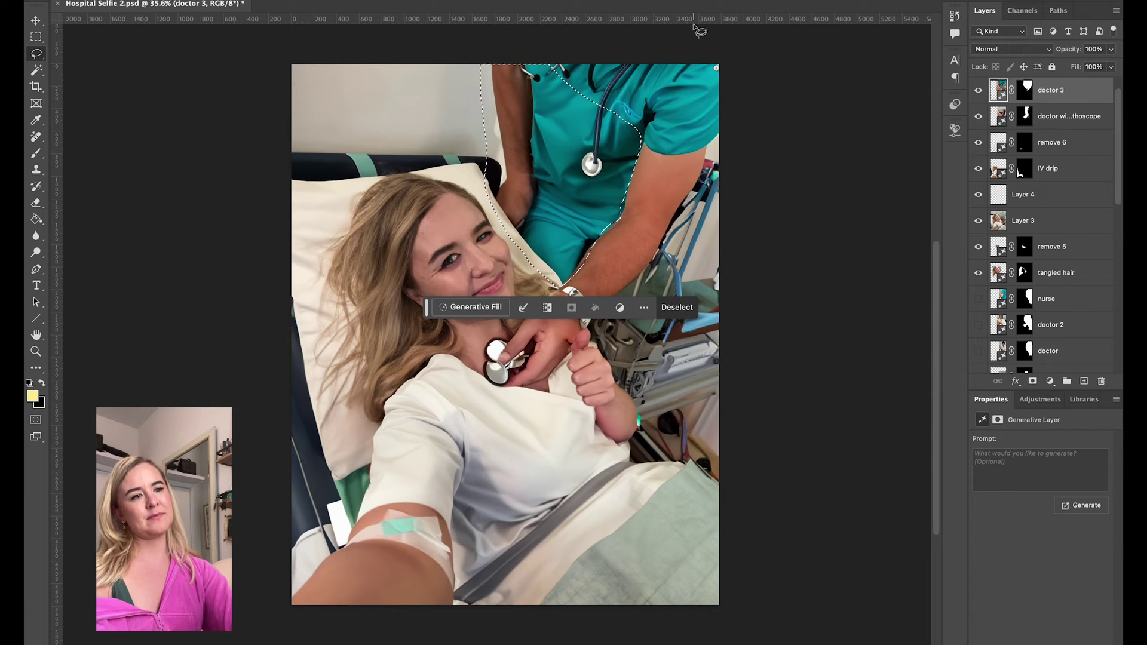
mouse_move(642, 171)
mouse_down()
mouse_move(651, 144)
mouse_move(684, 119)
mouse_move(593, 83)
mouse_move(544, 80)
mouse_up()
mouse_move(705, 139)
mouse_down()
mouse_move(704, 184)
mouse_move(673, 215)
mouse_up()
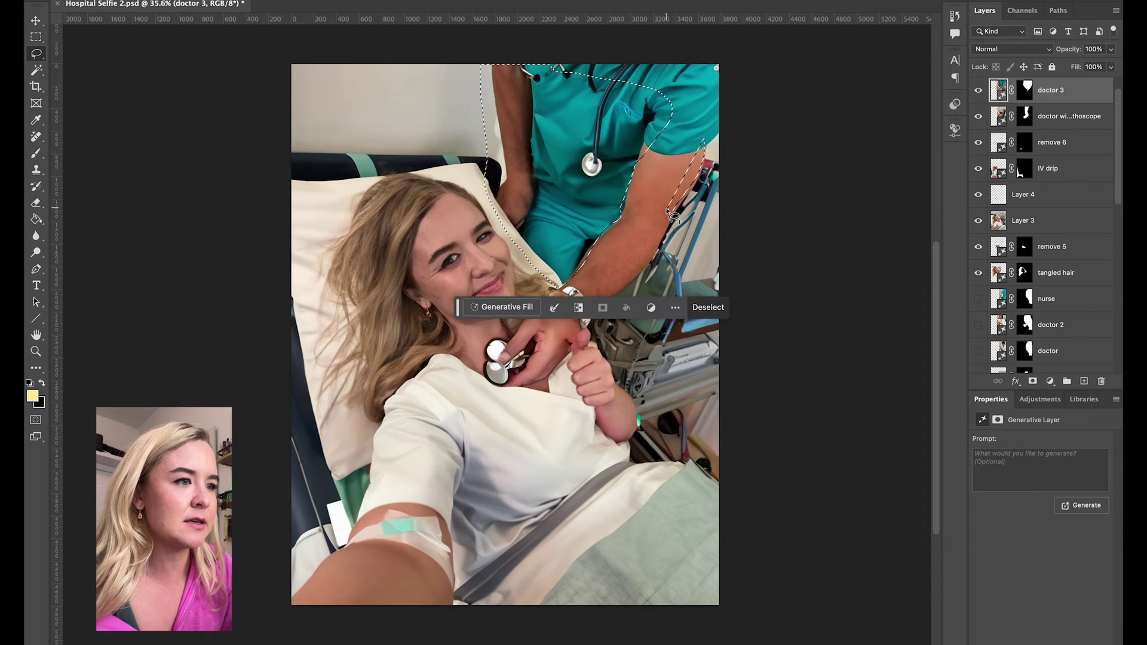
drag(710, 149, 711, 152)
key(Return)
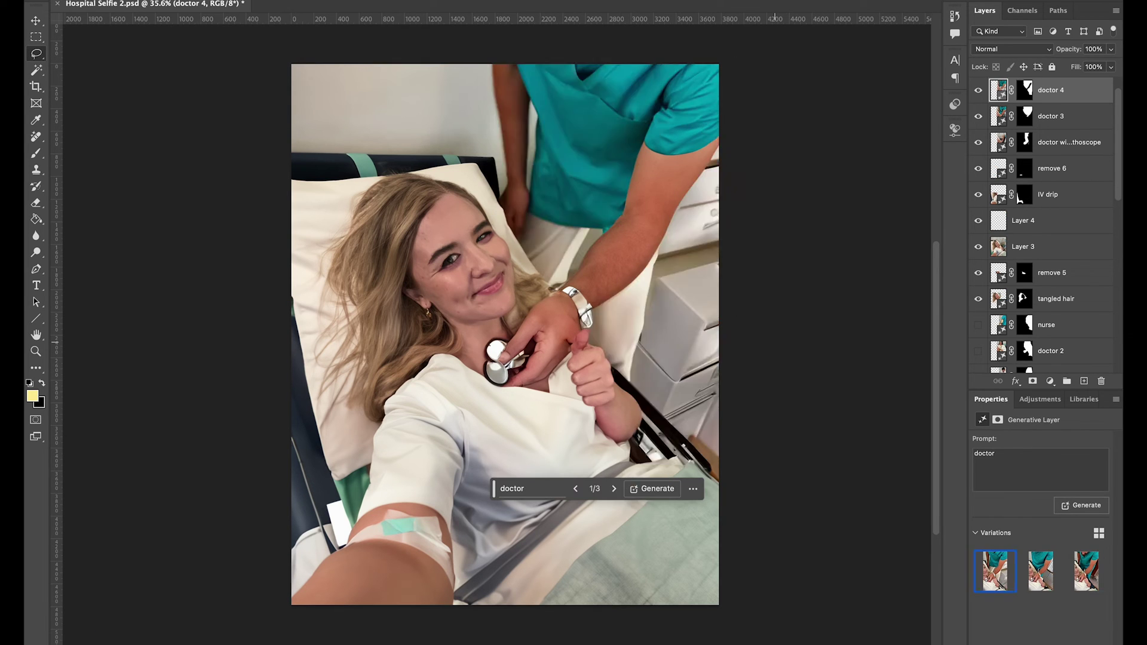
key(ctrl+z)
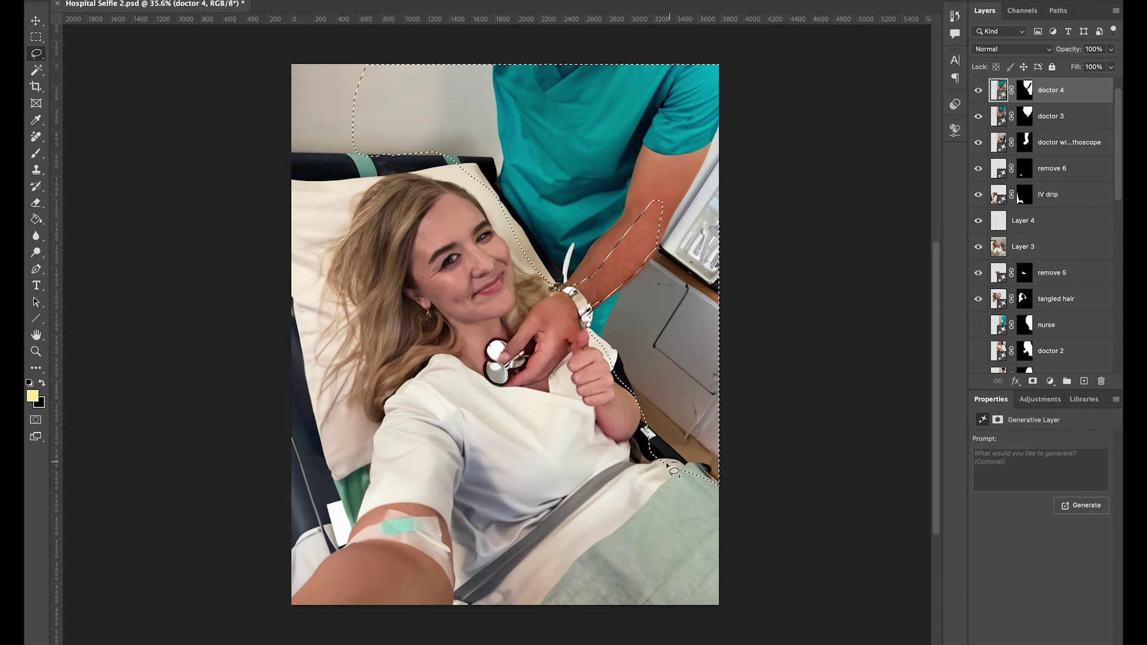
- Run Generative Fill with the prompt "hospital" on the selected background around the doctor's forearm and choose the third variation in a white uniform
text(hospital)
key(Return)
click(523, 510)
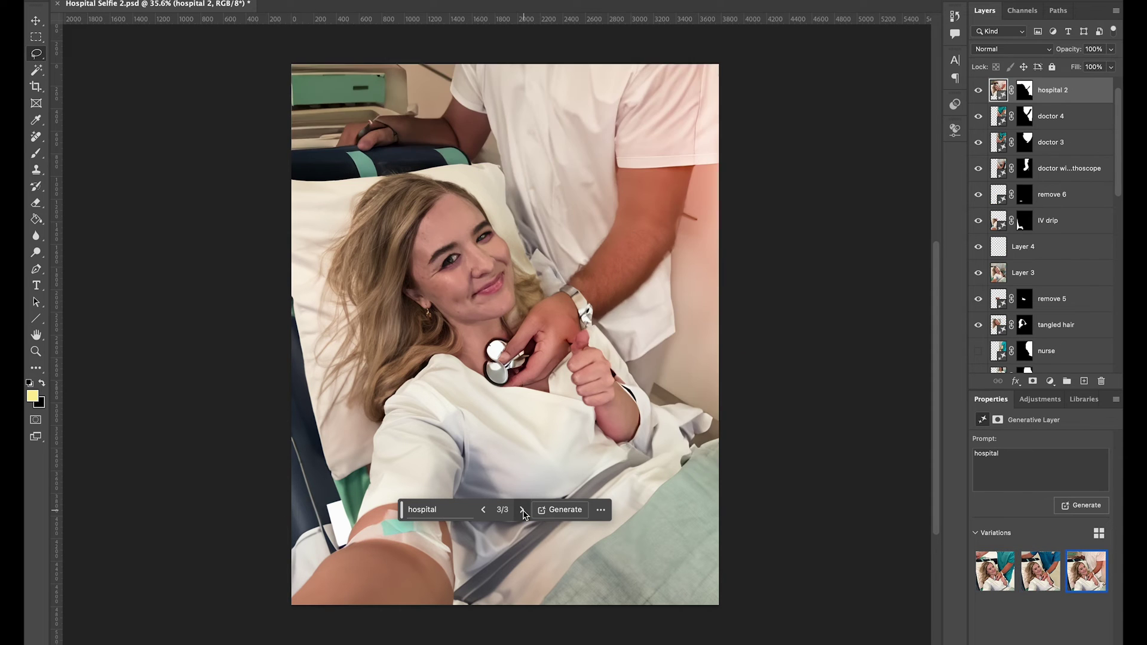
key(ctrl+z)
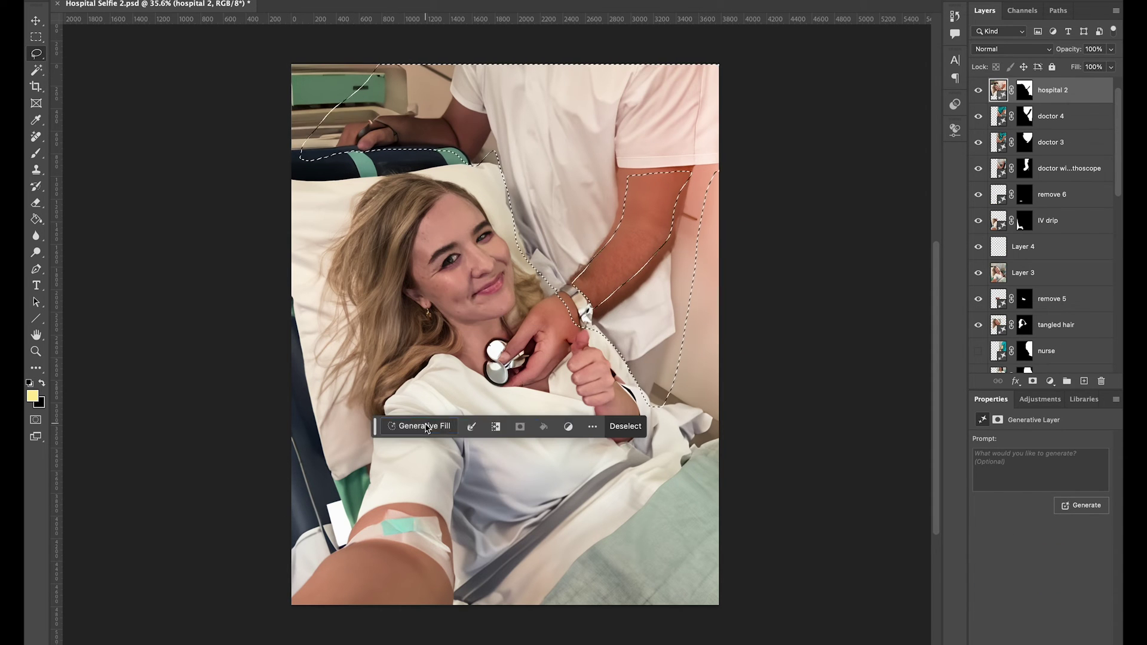
- Try regenerating the selected doctor and background with the prompt "doctor", compare the variations, and undo the fill
click(426, 428)
text(doctor)
key(Return)
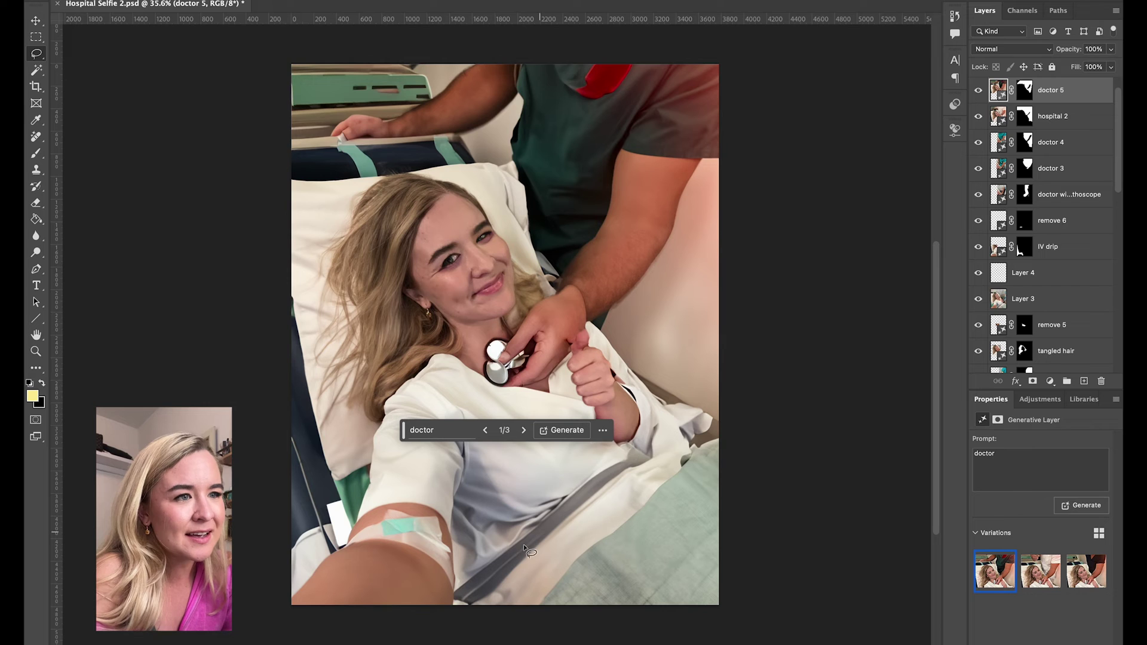
click(524, 431)
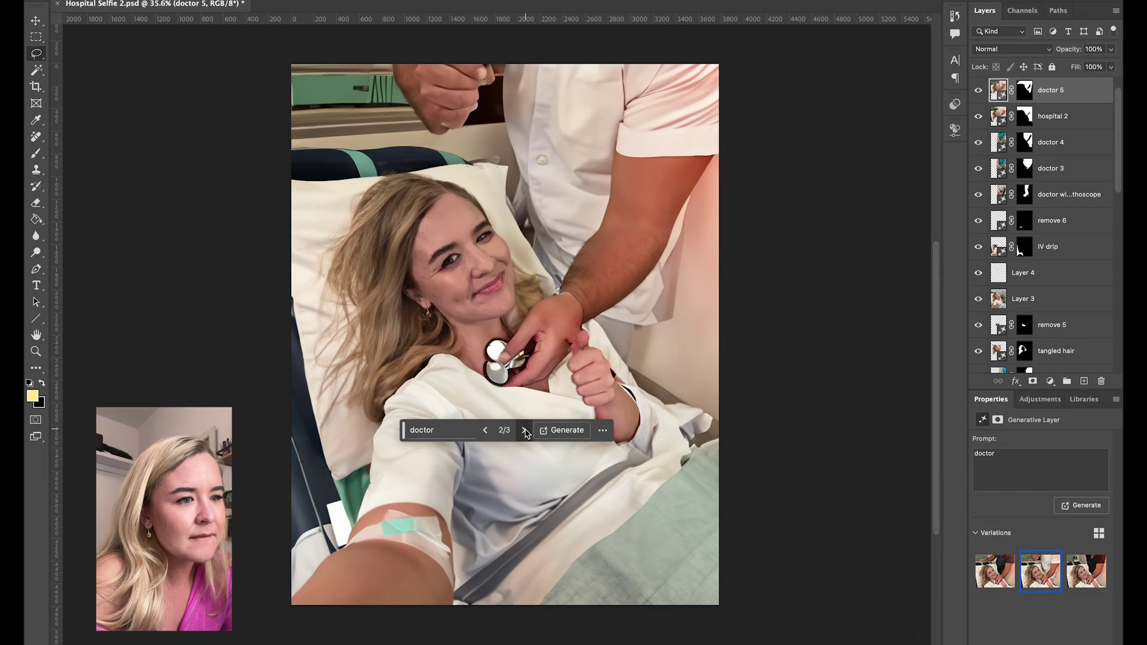
click(524, 431)
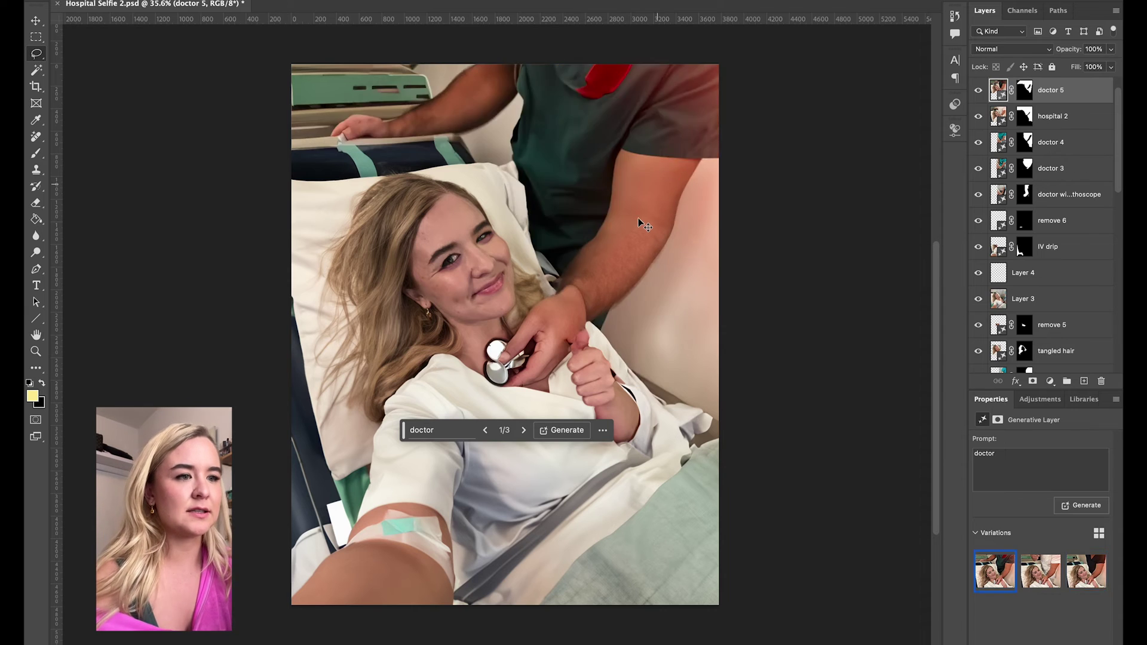
key(ctrl+z)
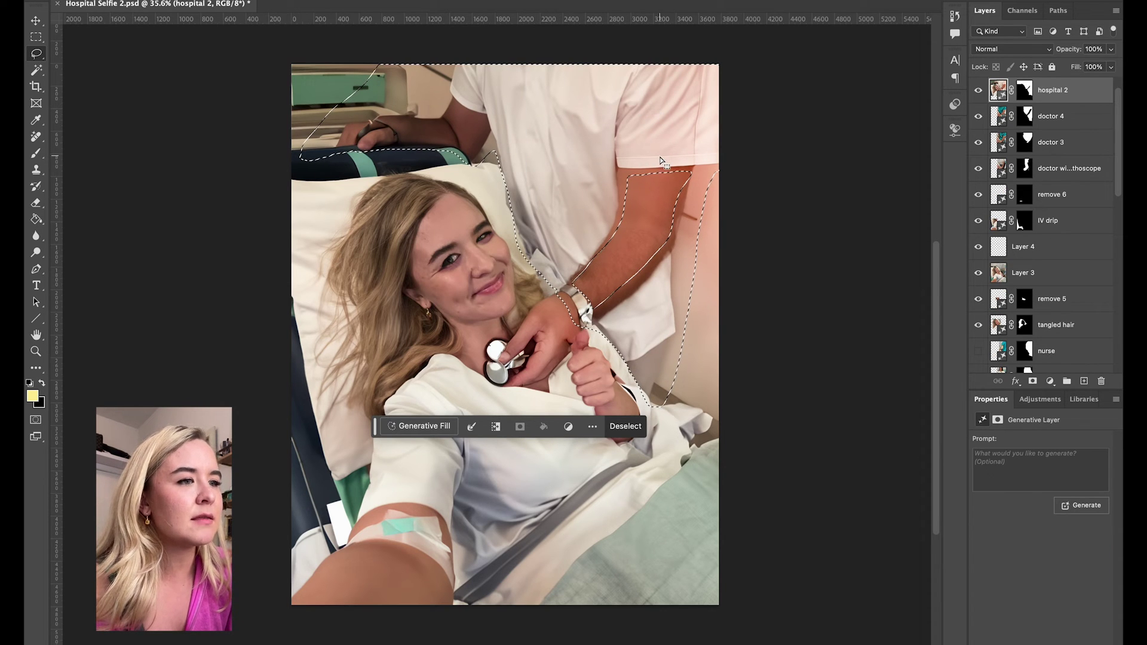
- Deselect, duplicate all the layers above Group 1, and merge the copies into a single layer
key(ctrl+d)
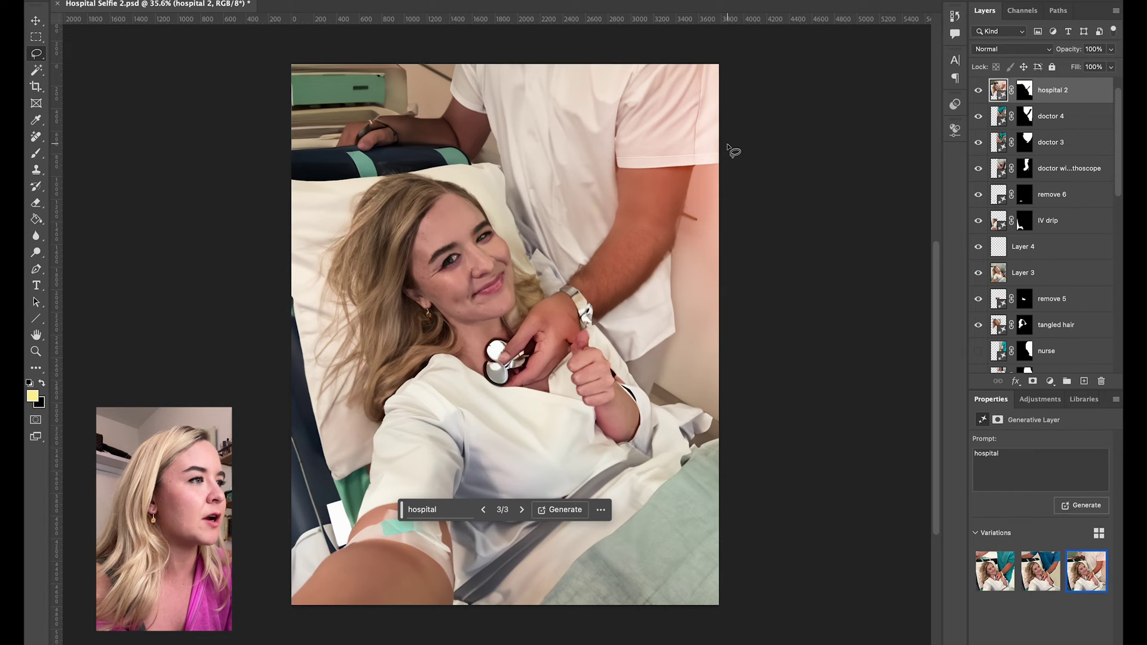
scroll(1051, 263, down, 10)
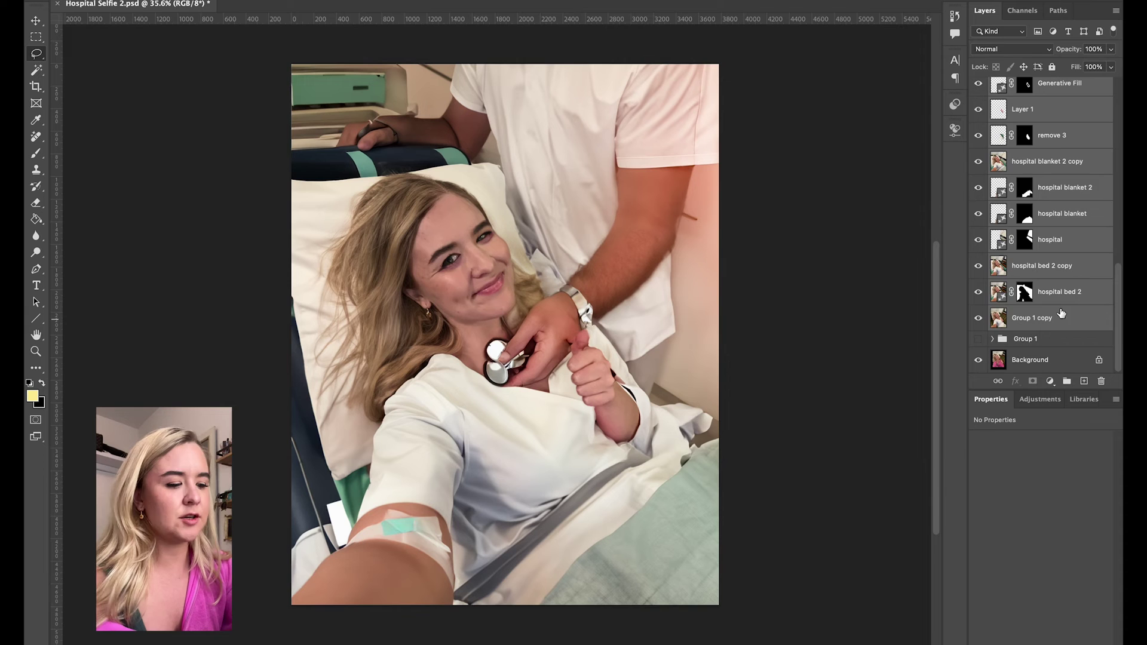
key(ctrl+z)
right_click(1086, 159)
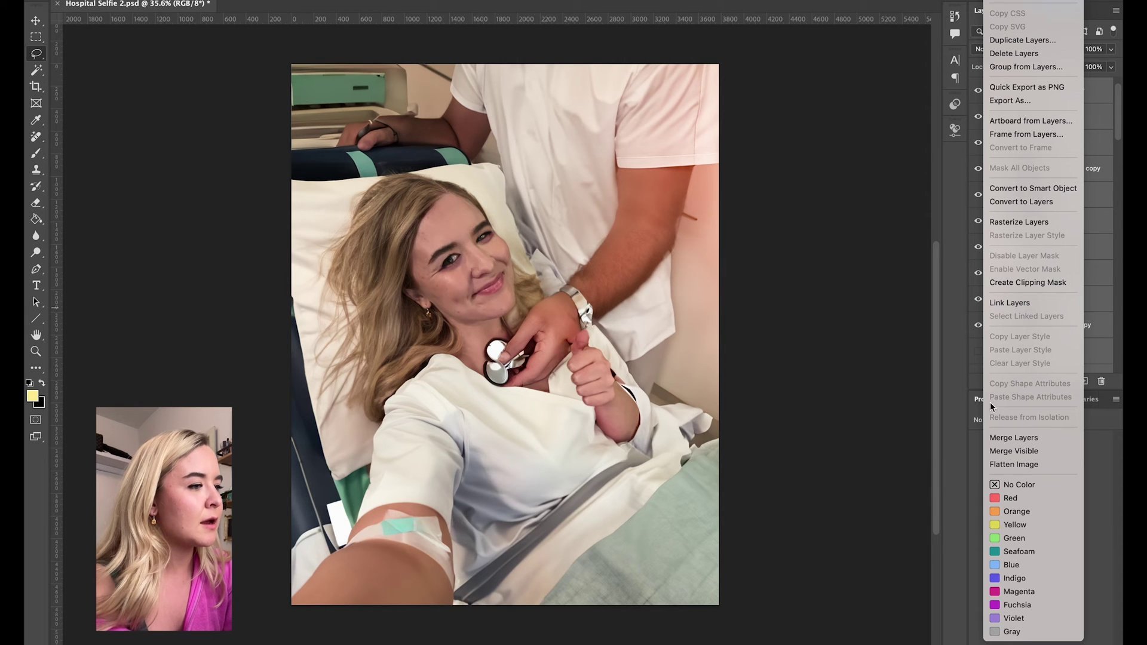
click(1007, 439)
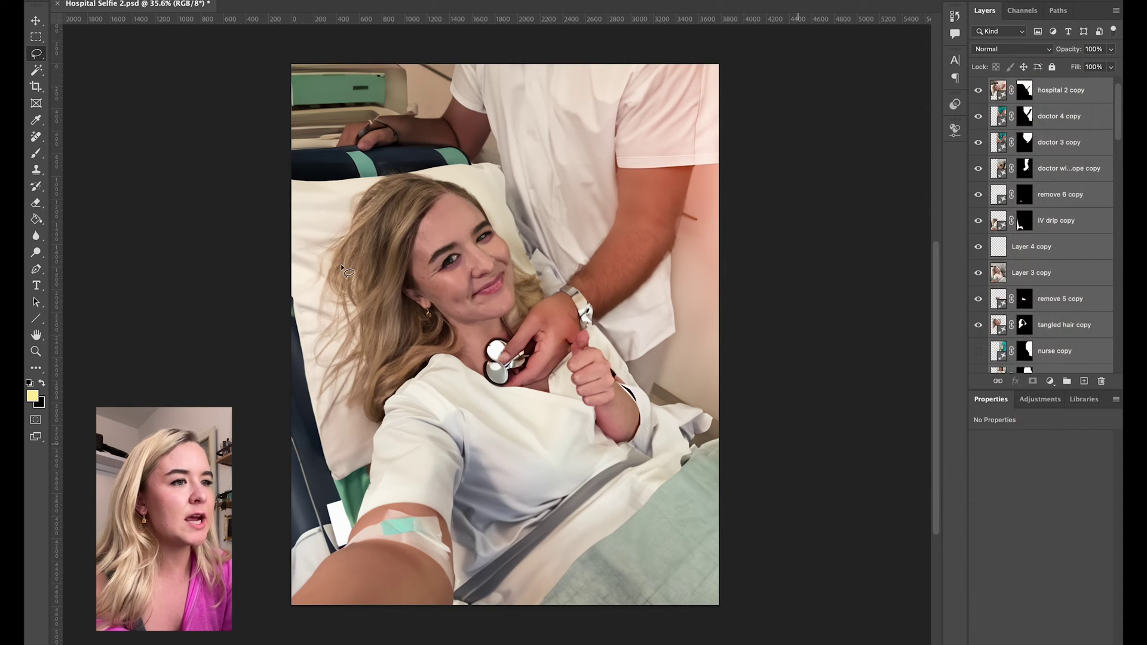
- Select the doctor's white uniform with the Magic Wand, then lasso away the stray selection on the patient's gown and blanket
click(36, 70)
click(658, 121)
shift+click(662, 148)
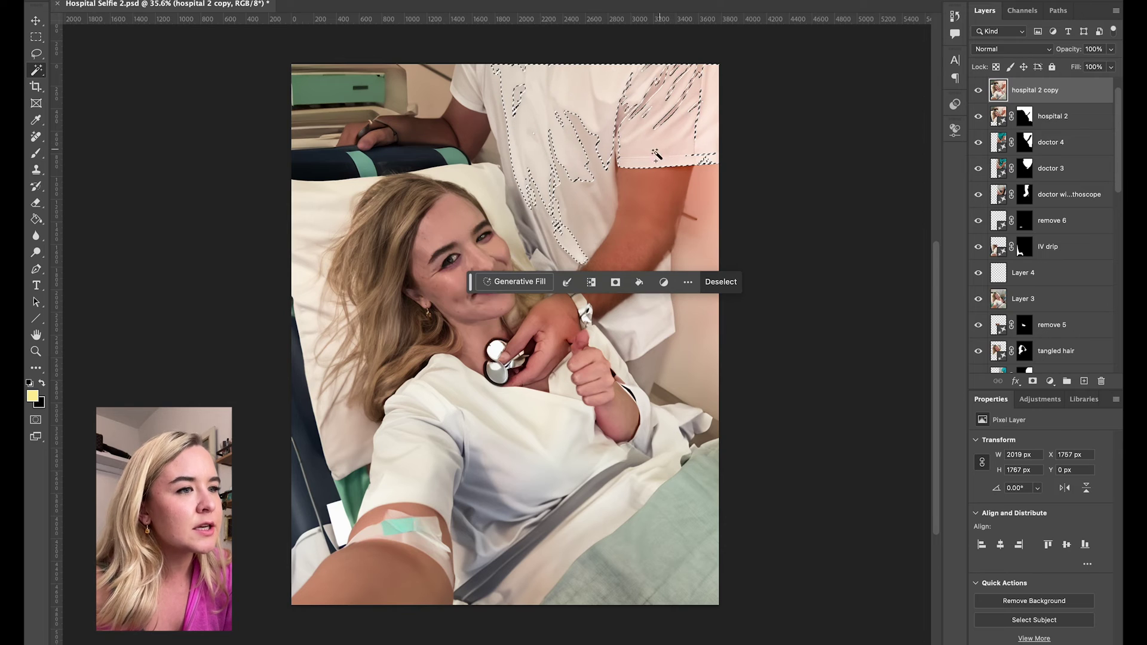
shift+click(615, 212)
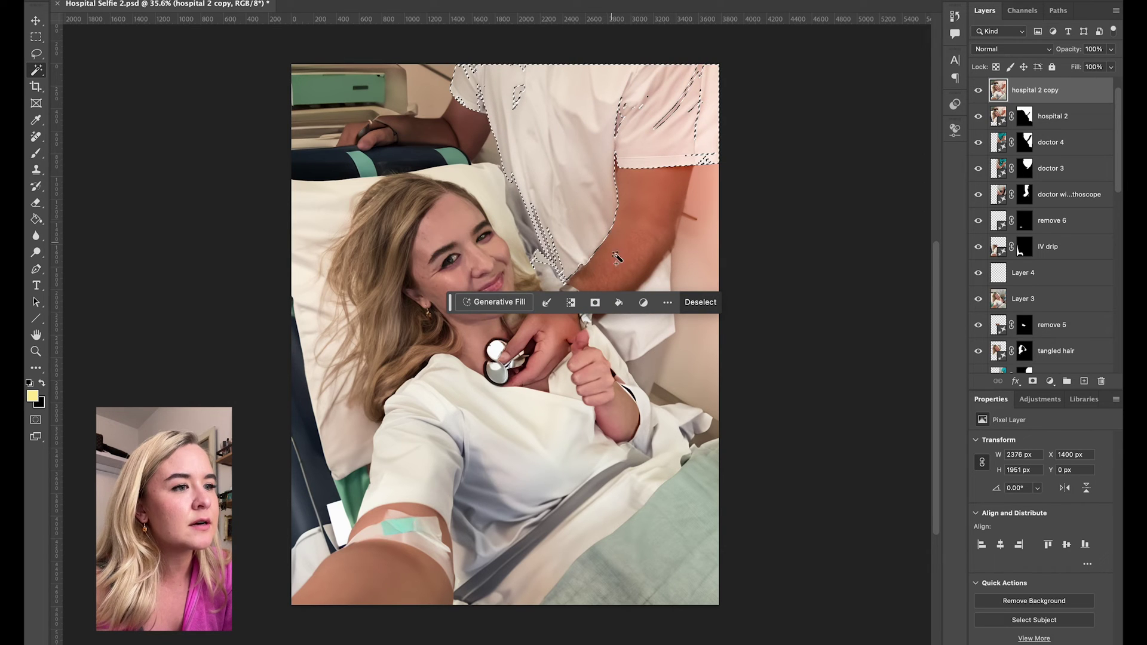
shift+click(647, 299)
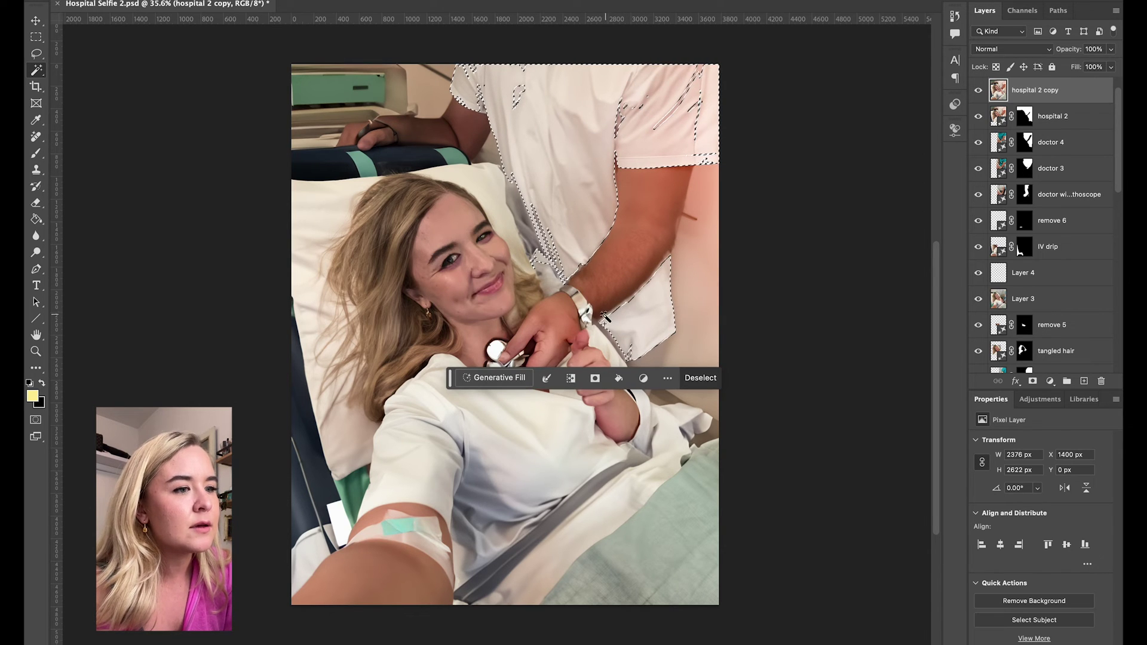
shift+click(578, 296)
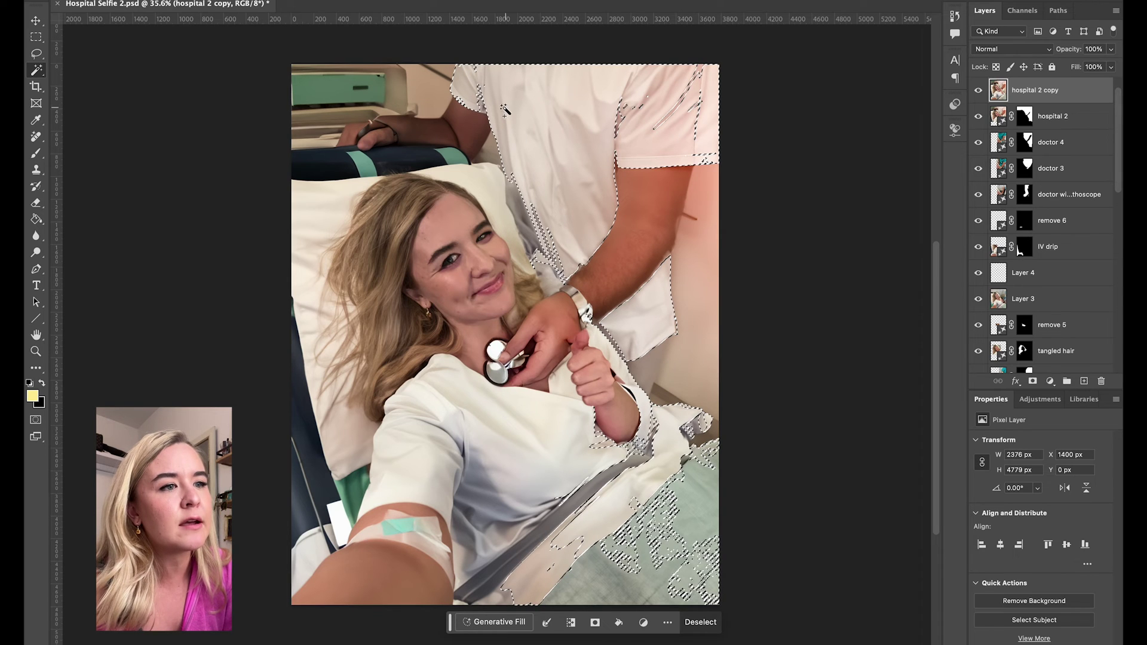
key(l)
mouse_move(681, 463)
mouse_down()
mouse_move(645, 430)
mouse_move(657, 436)
mouse_up()
- Recolour the selected uniform light blue using Hue/Saturation
key(ctrl+u)
drag(926, 98, 914, 97)
key(Return)
- Lasso the blue uniform and surrounding background, leaving out the doctor's forearm, and run Generative Fill with the prompt "doctor"
mouse_move(719, 108)
mouse_down()
mouse_move(580, 326)
mouse_move(711, 198)
mouse_up()
click(431, 424)
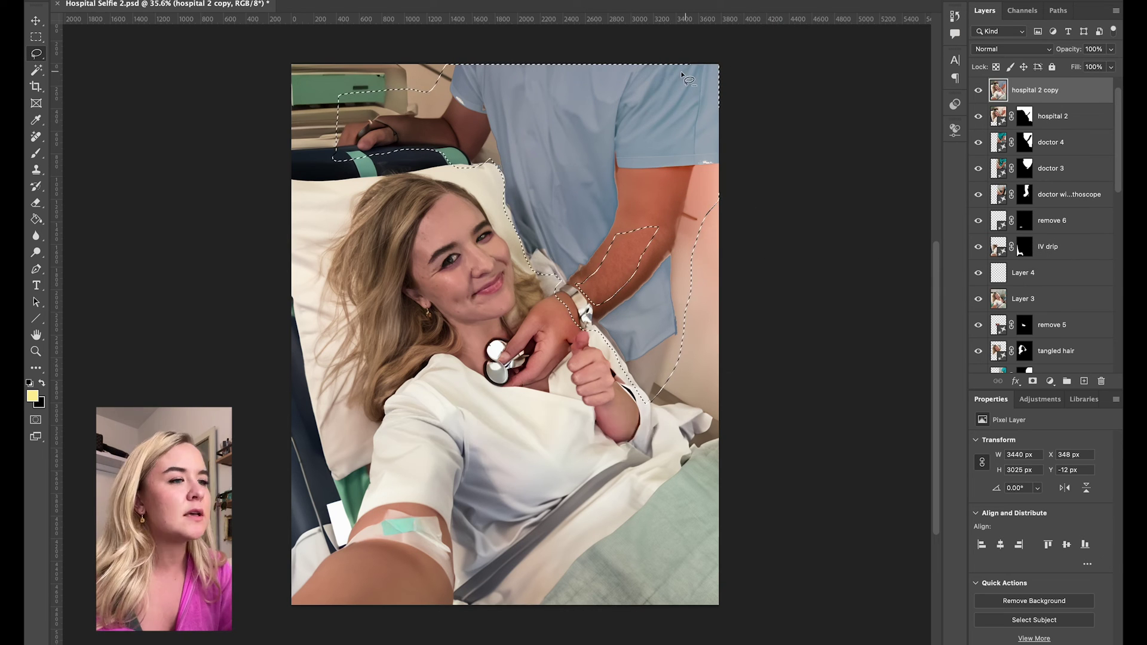
click(658, 426)
- Lasso the doctor, the headboard and the background above the patient, and regenerate them with the prompt "doctor"
mouse_move(719, 233)
mouse_down()
mouse_move(672, 397)
mouse_move(582, 337)
mouse_up()
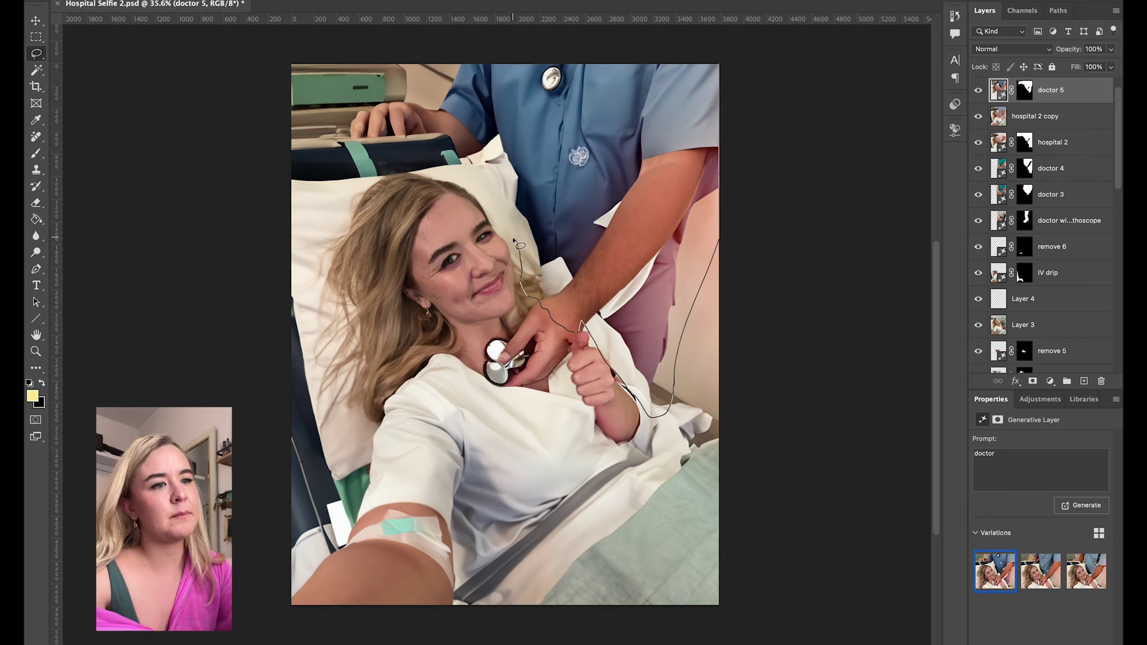
mouse_move(491, 196)
mouse_down()
mouse_move(310, 186)
mouse_move(726, 56)
mouse_up()
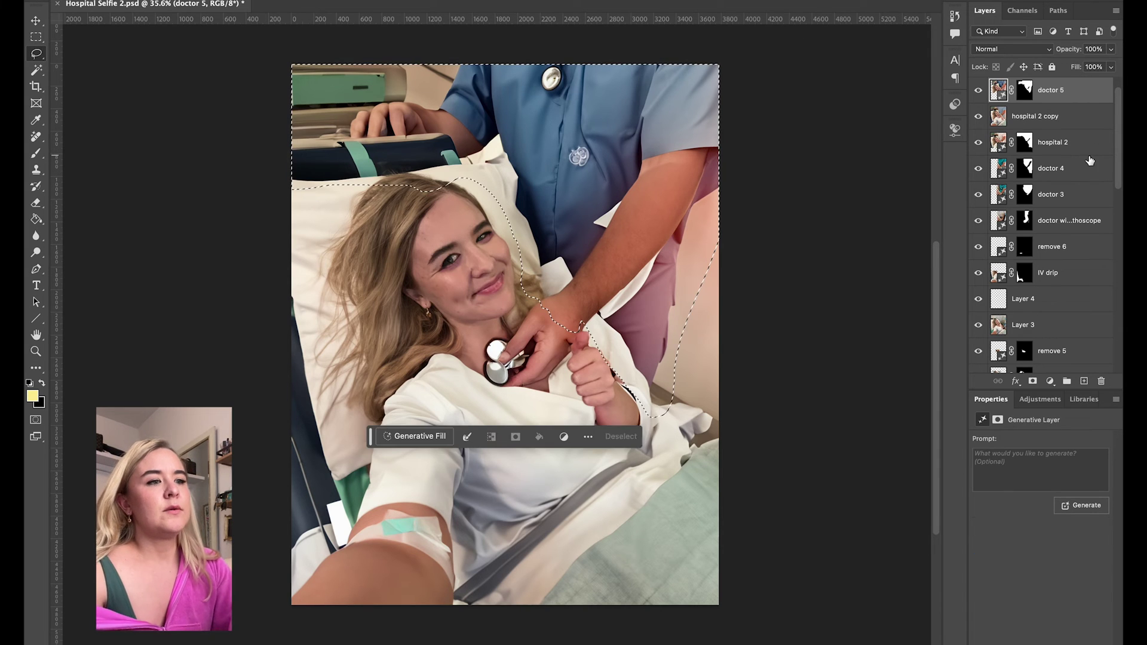
mouse_move(457, 192)
mouse_down()
mouse_move(412, 172)
mouse_move(326, 222)
mouse_up()
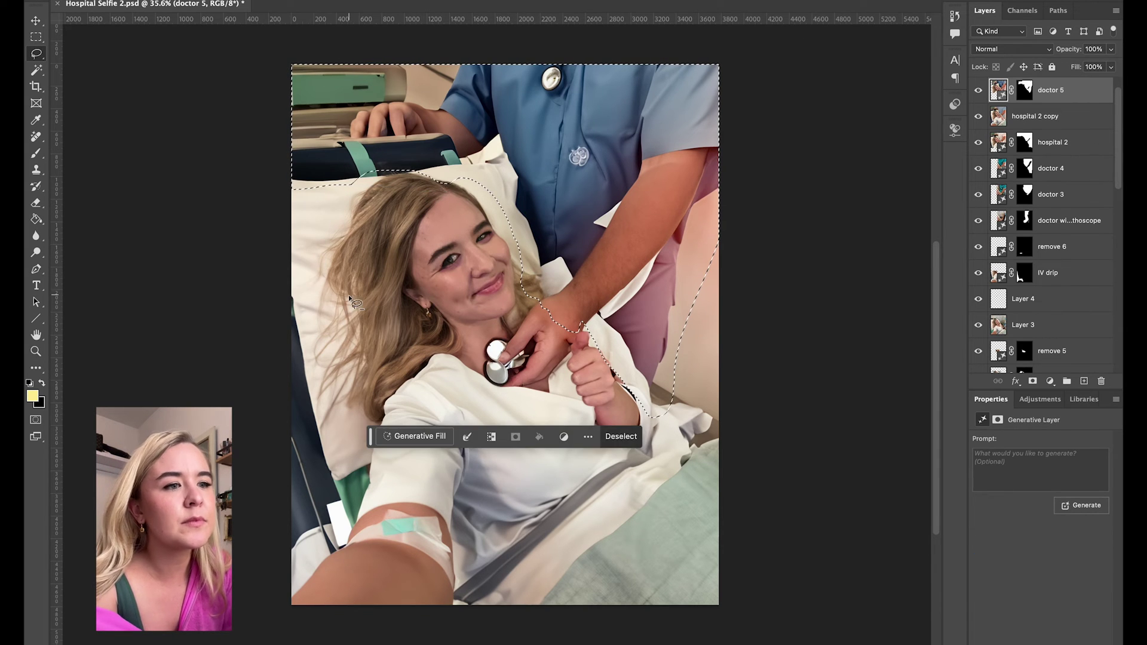
mouse_move(485, 200)
mouse_down()
mouse_move(454, 180)
mouse_move(362, 177)
mouse_move(351, 296)
mouse_move(462, 291)
mouse_up()
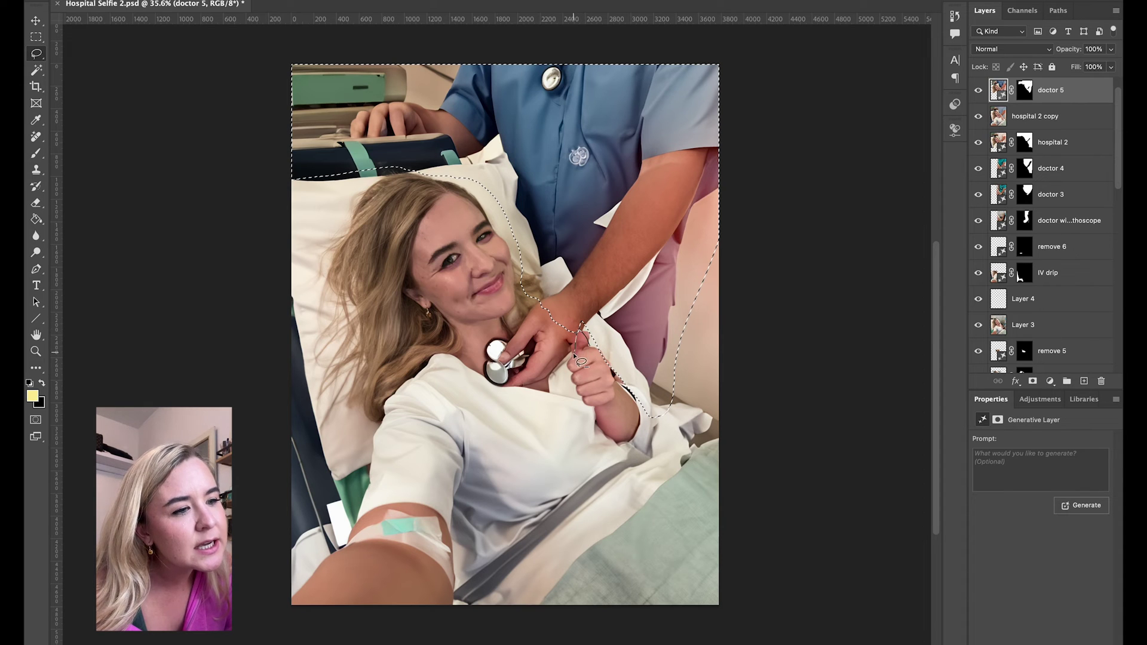
drag(568, 313, 569, 316)
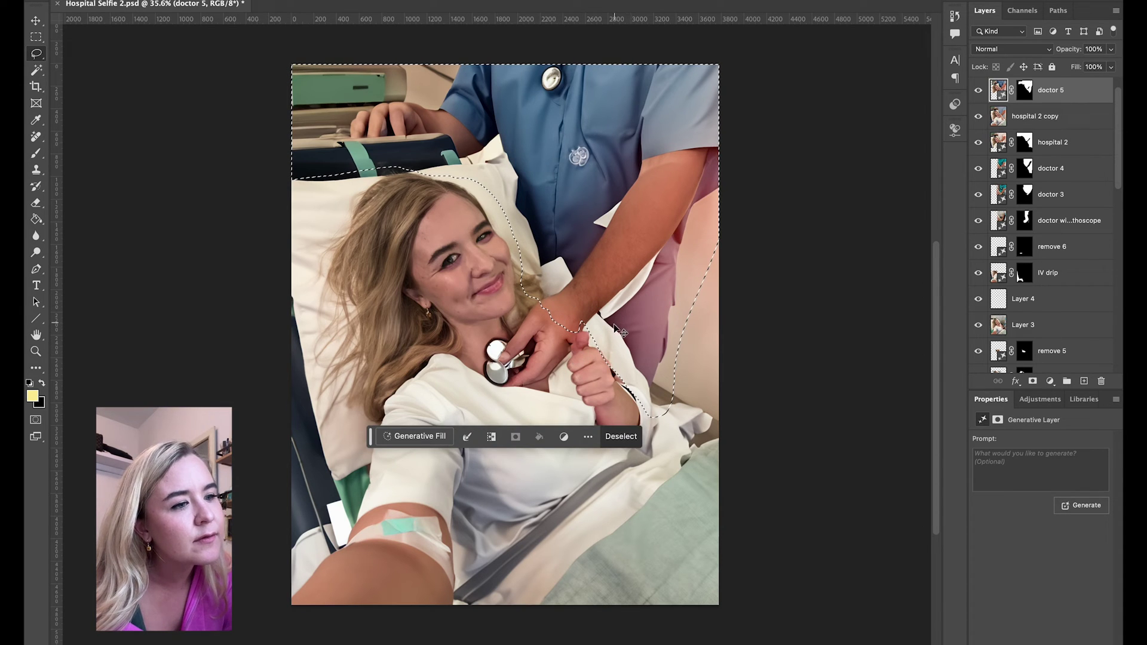
mouse_move(590, 354)
mouse_down()
mouse_move(578, 336)
mouse_move(627, 348)
mouse_move(593, 354)
mouse_up()
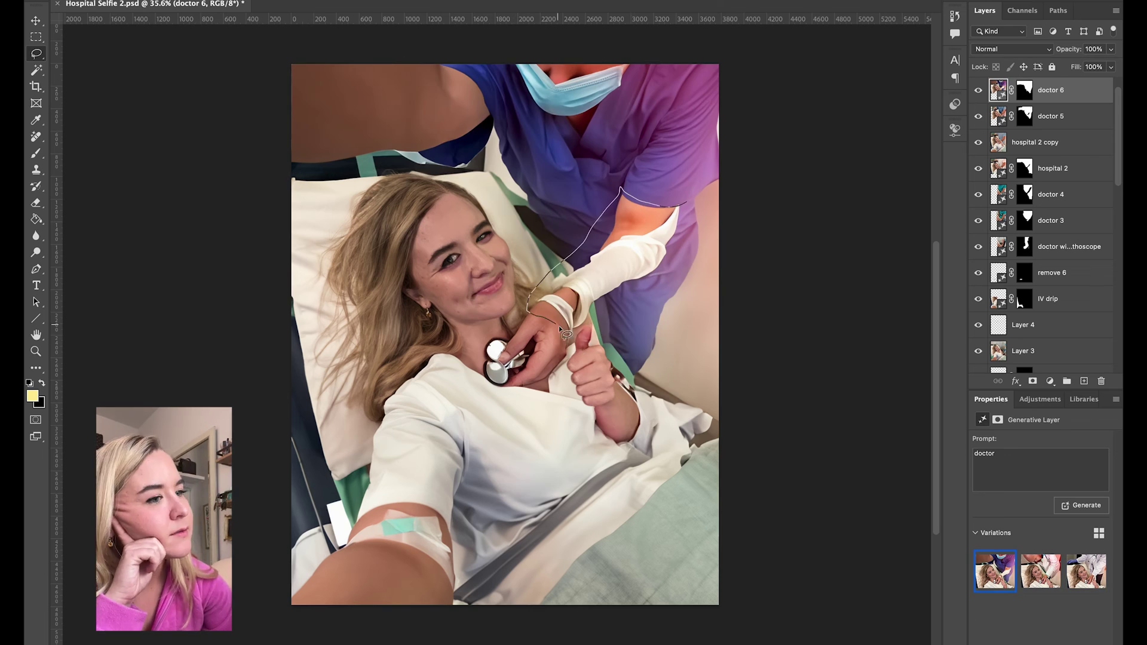
- Lasso the doctor's bandaged forearm and regenerate it, and choose the first, bearded variation of the "buff doctor" fill
drag(566, 333, 568, 335)
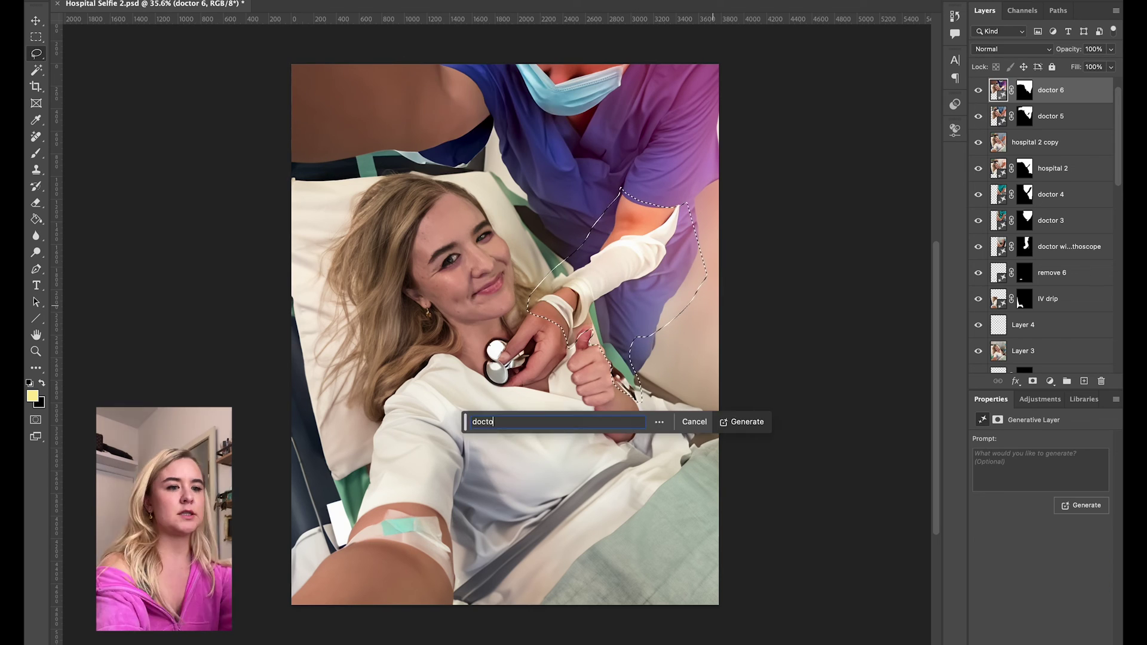
click(750, 418)
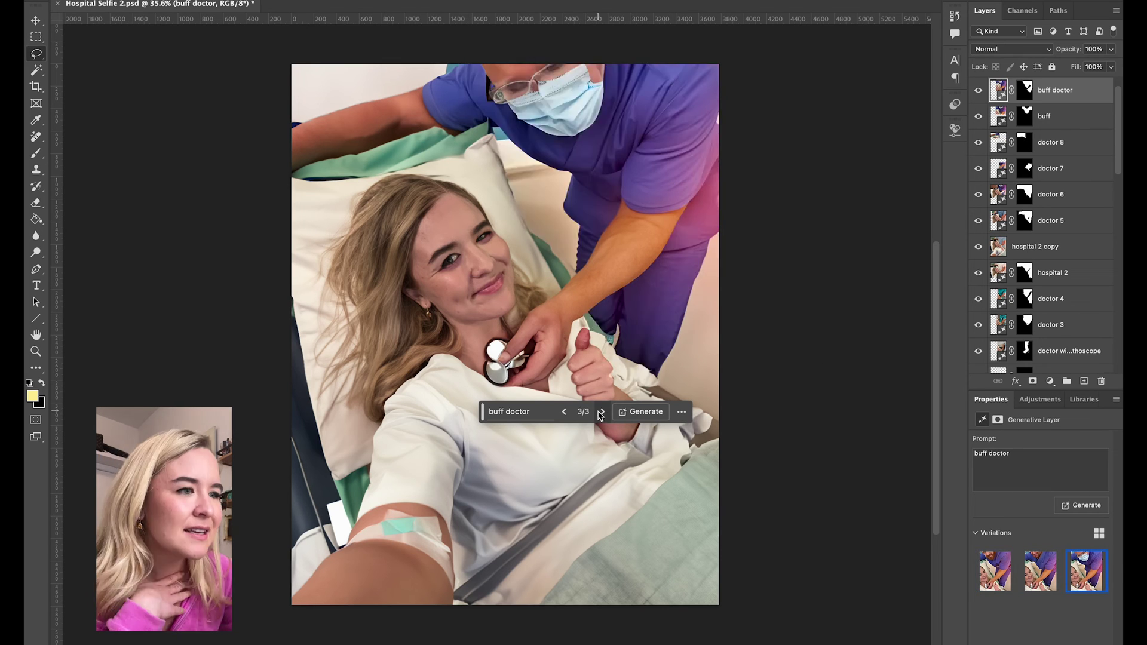
click(601, 412)
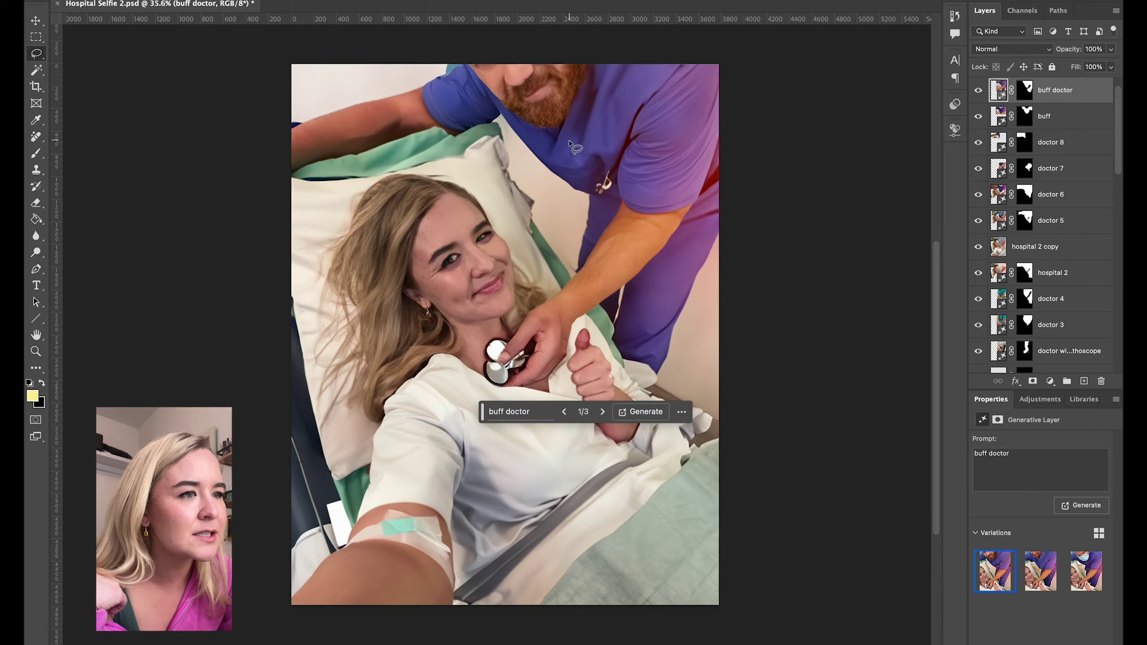
- Extend the canvas above the photo with the Crop tool and fill it using Generative Expand without a prompt
scroll(574, 147, down, 3)
scroll(571, 146, up, 2)
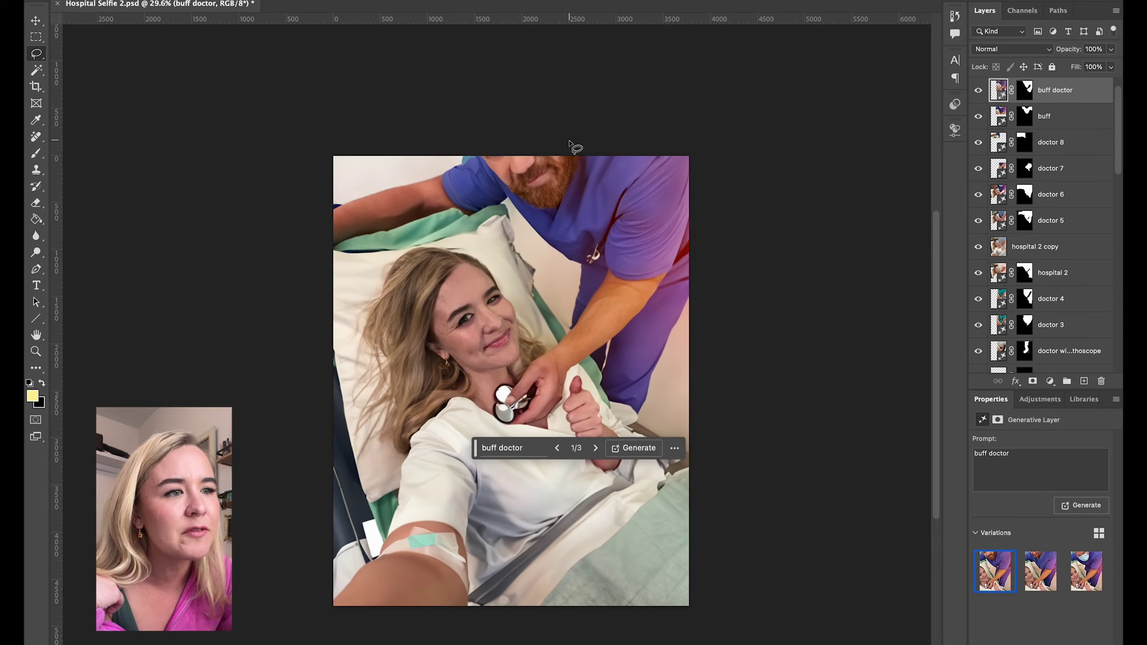
key(c)
drag(511, 157, 511, 62)
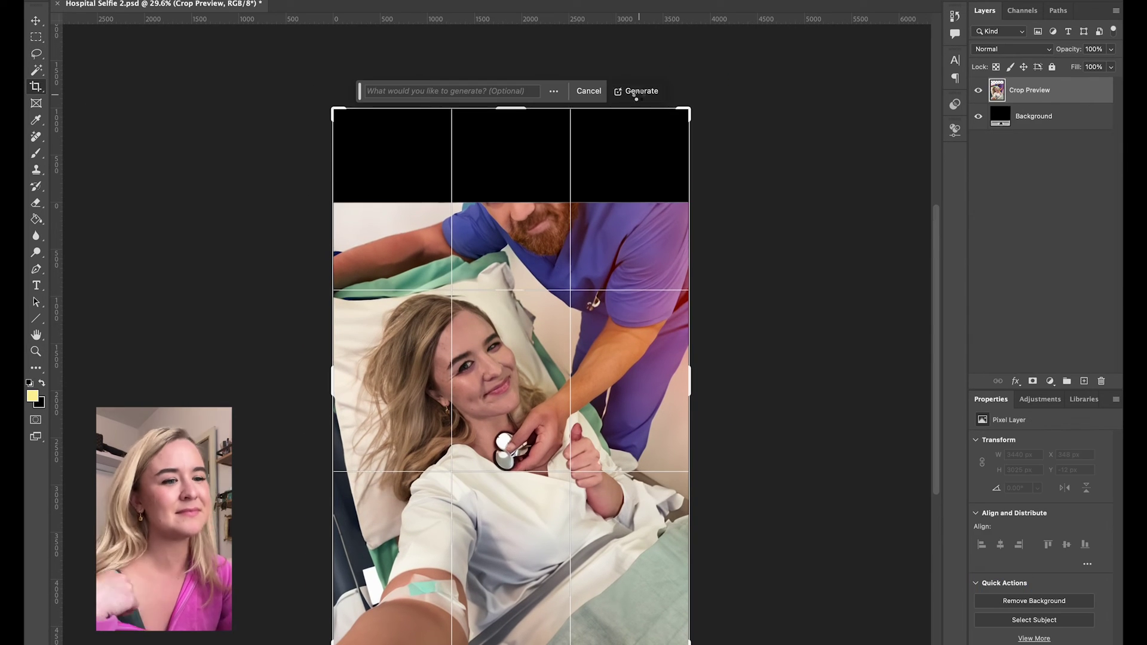
click(637, 93)
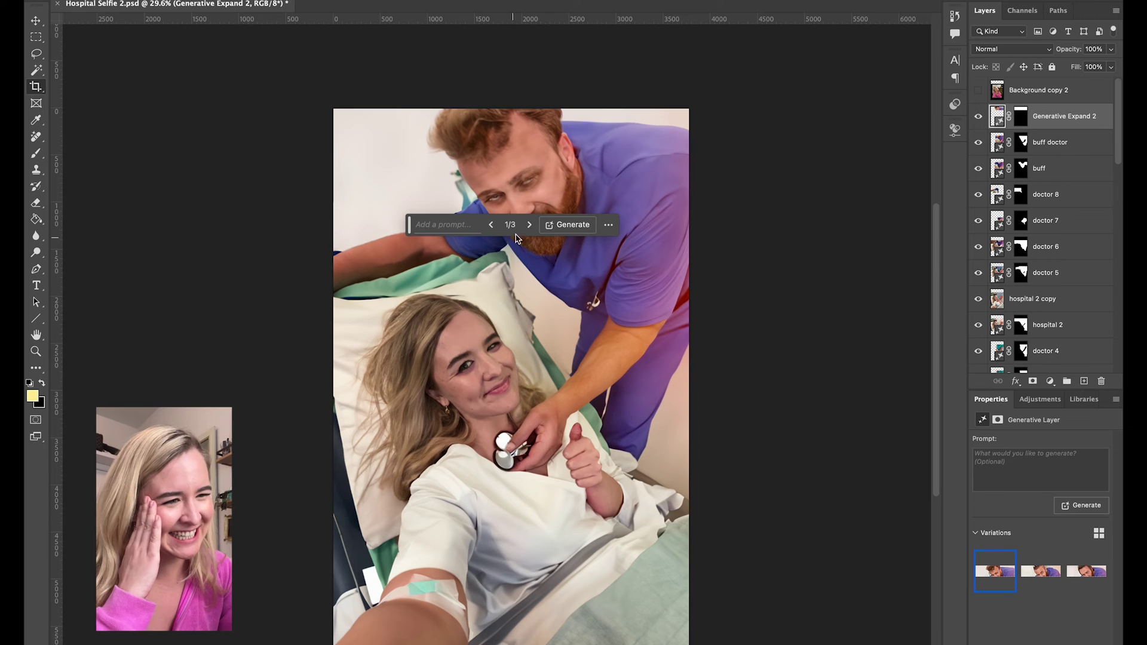
- Compare the expanded head variations and choose the second one, with short spiked hair
click(529, 224)
click(529, 225)
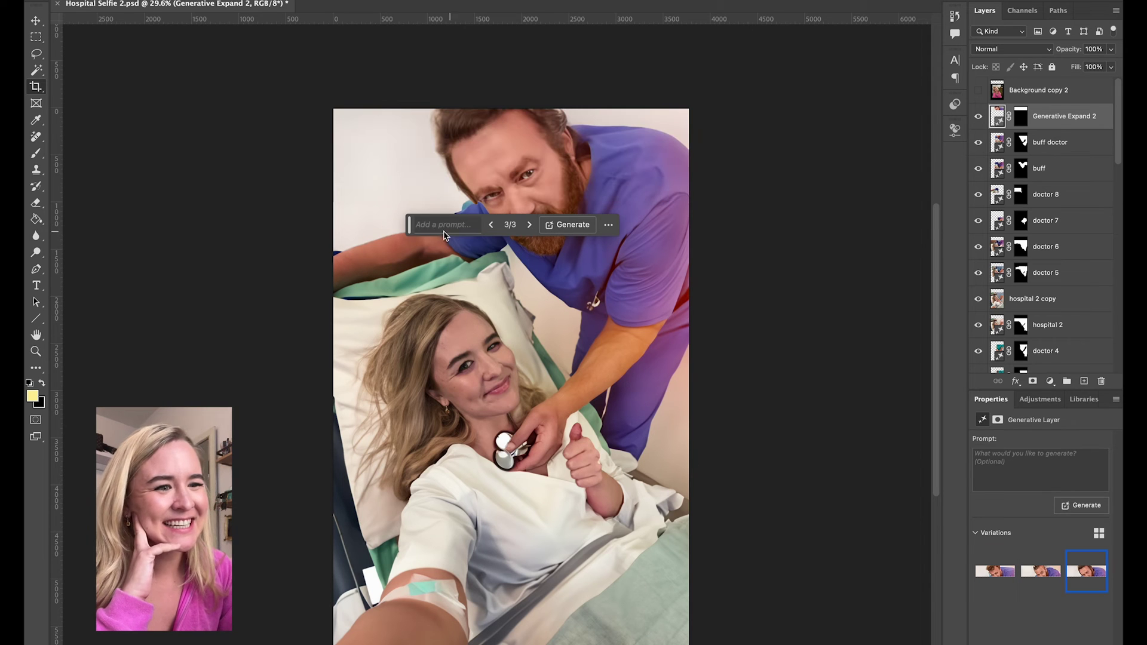
drag(410, 225, 423, 73)
click(544, 72)
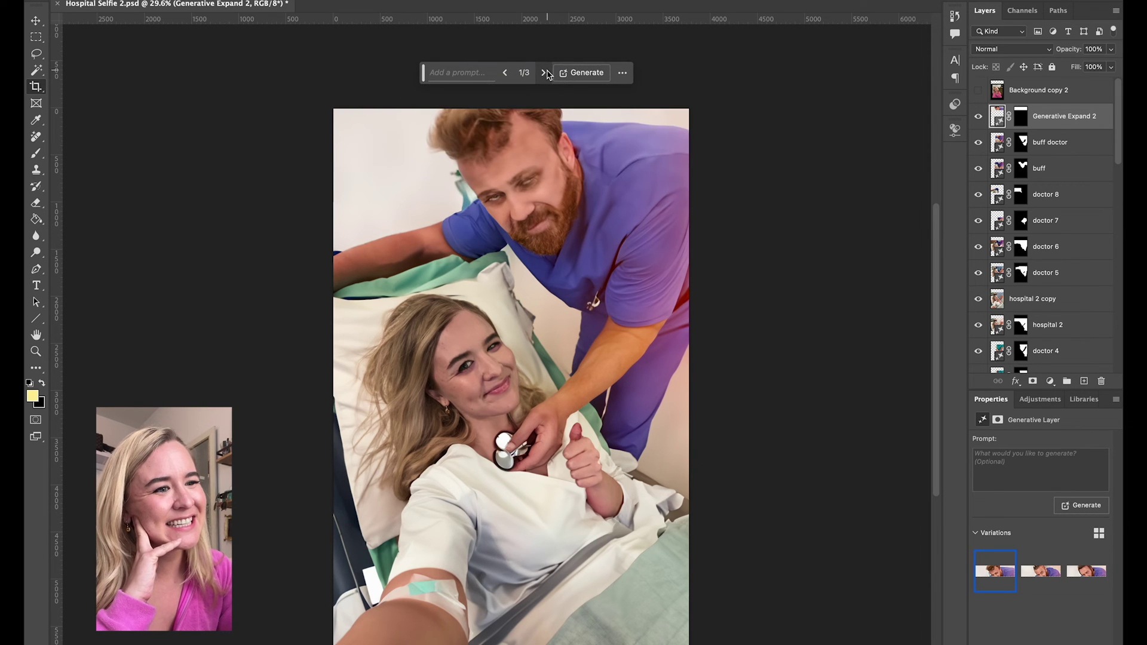
click(544, 72)
click(544, 72)
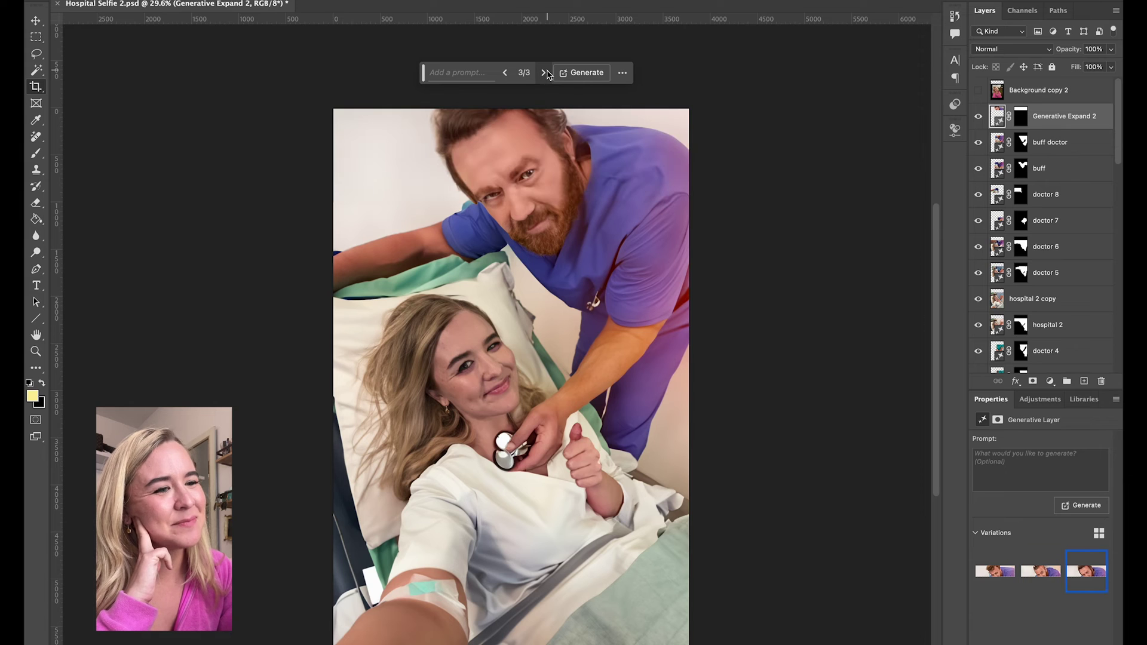
click(544, 73)
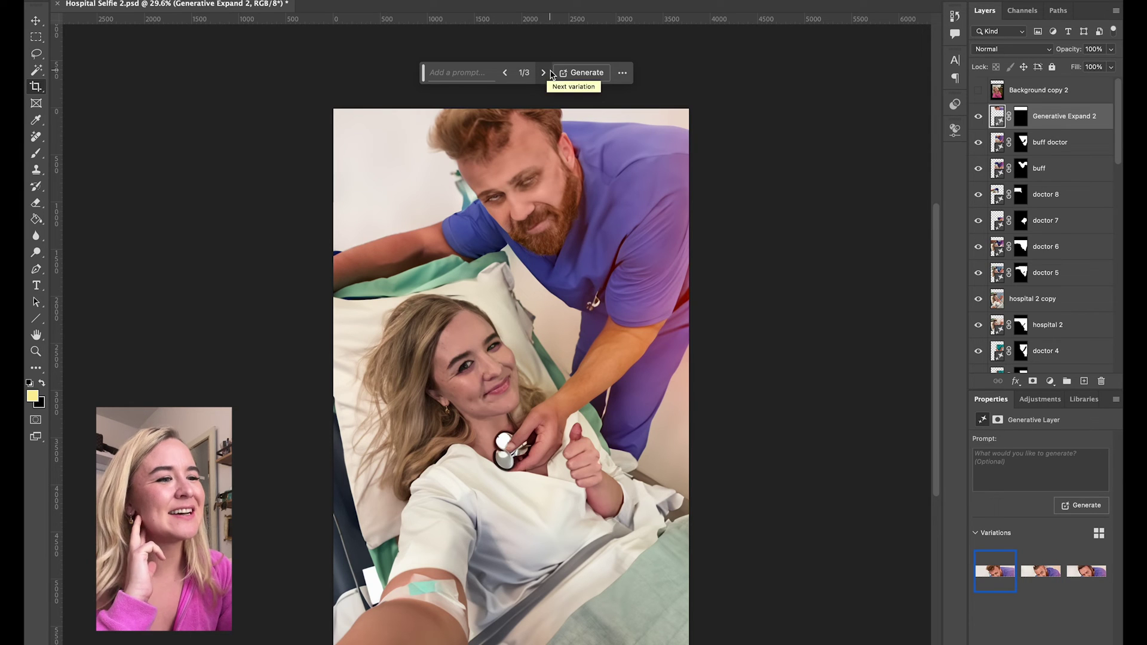
click(545, 72)
click(544, 73)
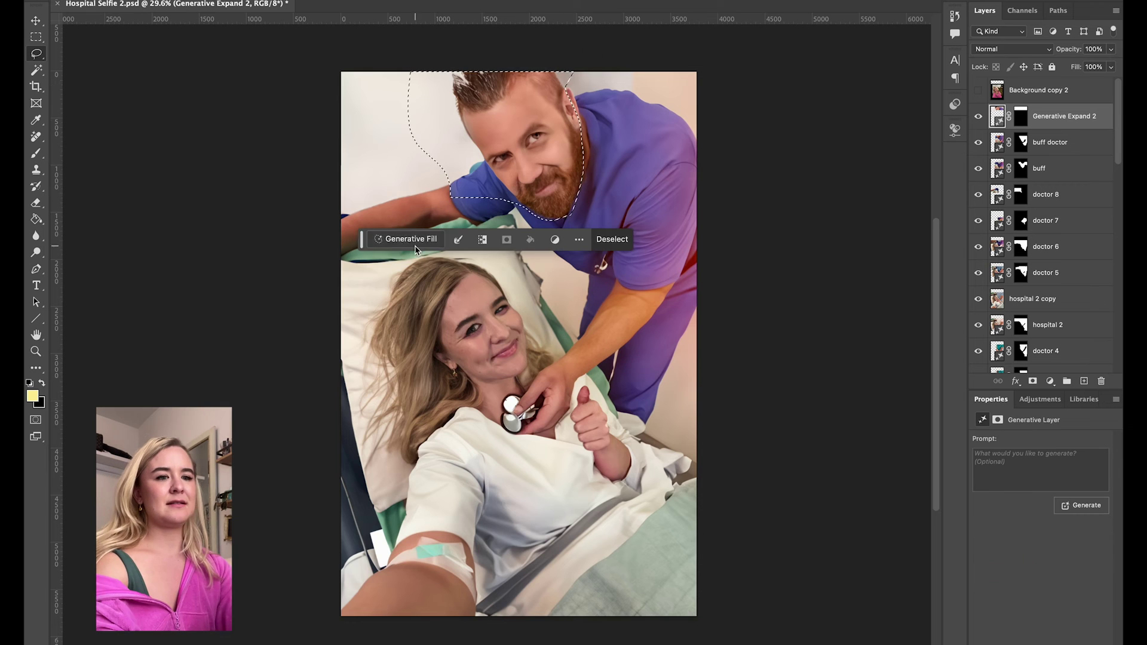
- Run Generative Fill with the prompt "hot man" on the selected doctor's head and choose the first, smiling variation
click(410, 239)
text(hot man)
key(Return)
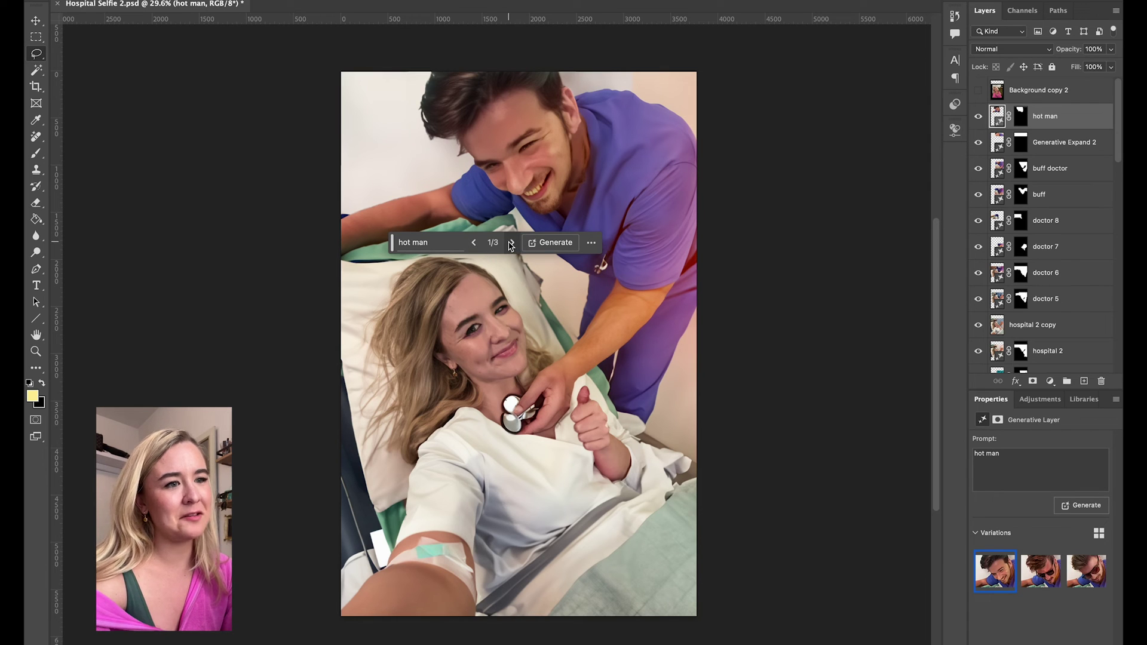
click(512, 244)
click(511, 244)
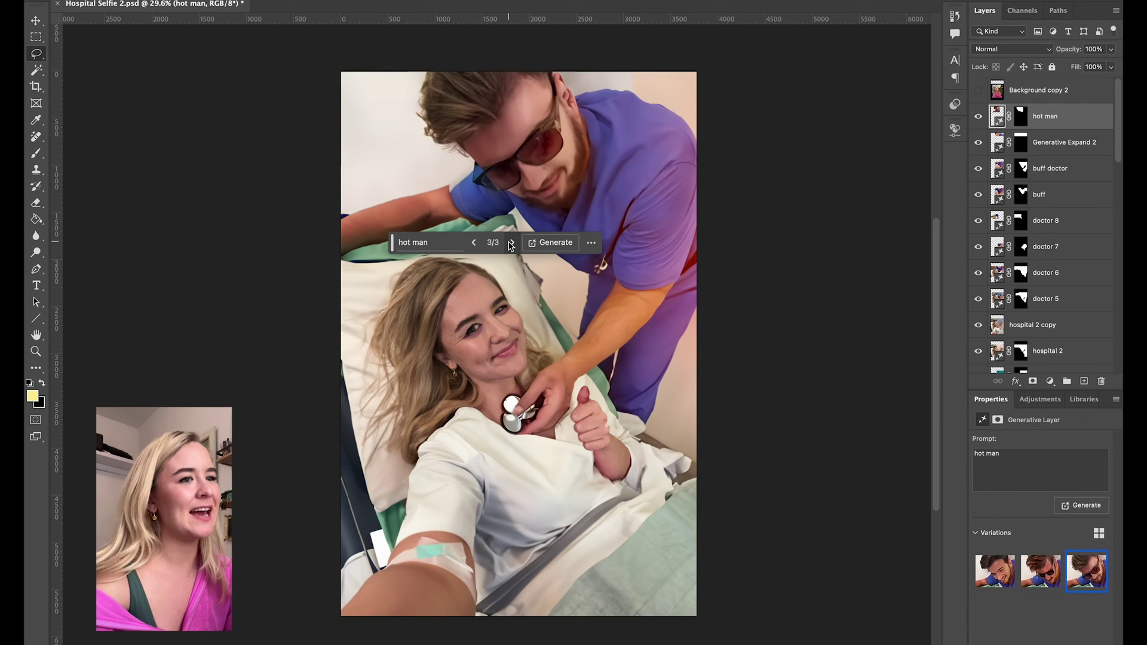
click(511, 244)
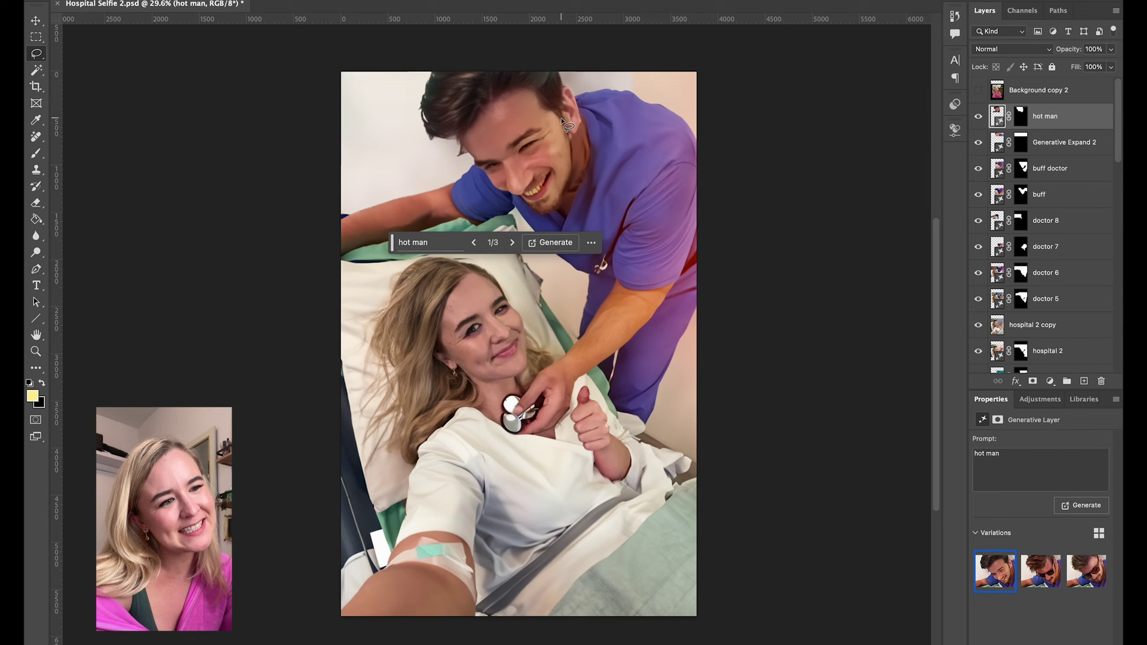
- Lasso the doctor's face, scrubs and the background around him, excluding his forearm
click(562, 91)
mouse_move(584, 115)
mouse_down()
mouse_move(605, 173)
mouse_move(575, 228)
mouse_move(542, 235)
mouse_up()
drag(441, 141, 498, 73)
mouse_move(574, 102)
mouse_down()
mouse_move(592, 83)
mouse_move(700, 91)
mouse_move(747, 213)
mouse_move(680, 422)
mouse_up()
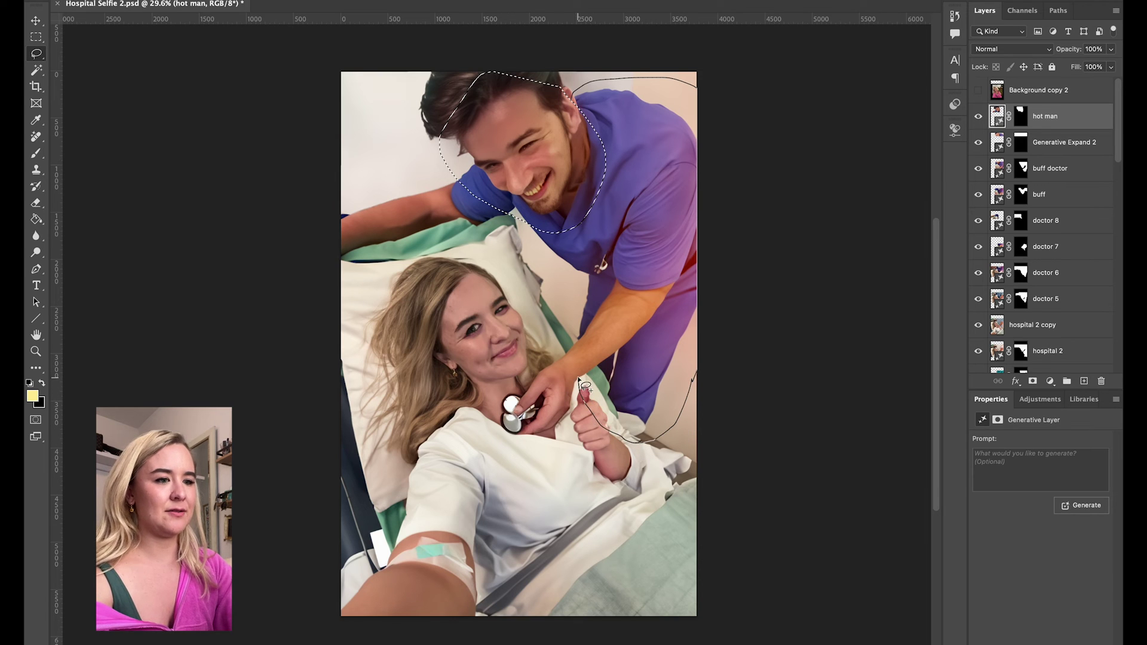
mouse_move(592, 365)
mouse_down()
mouse_move(634, 327)
mouse_move(660, 263)
mouse_move(600, 184)
mouse_up()
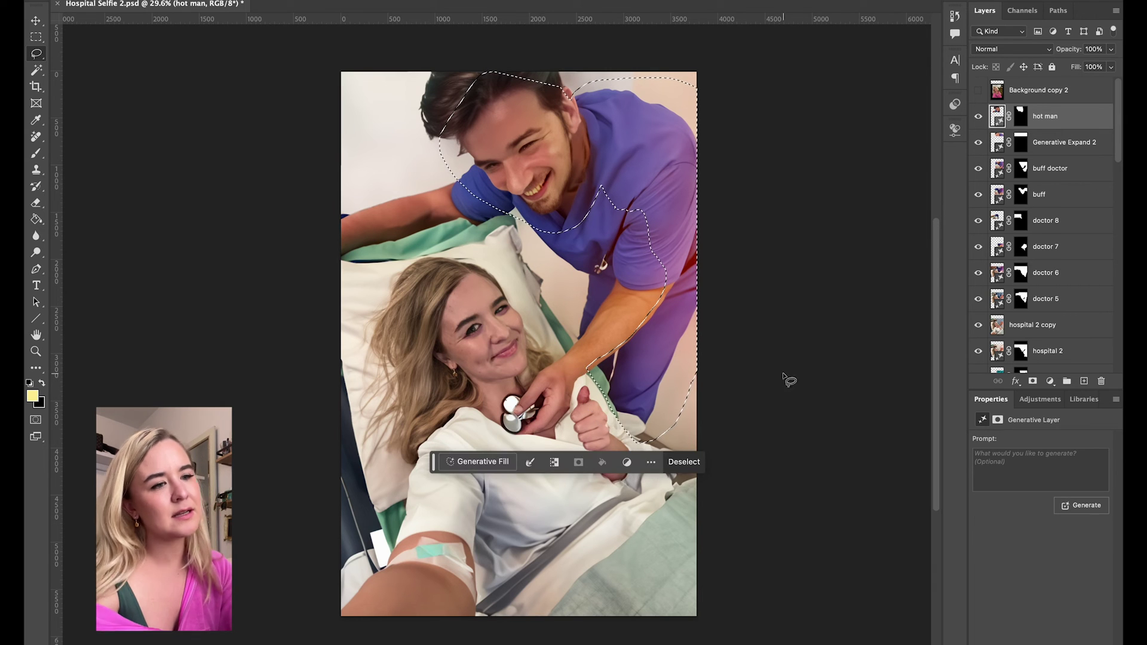
drag(635, 212, 589, 354)
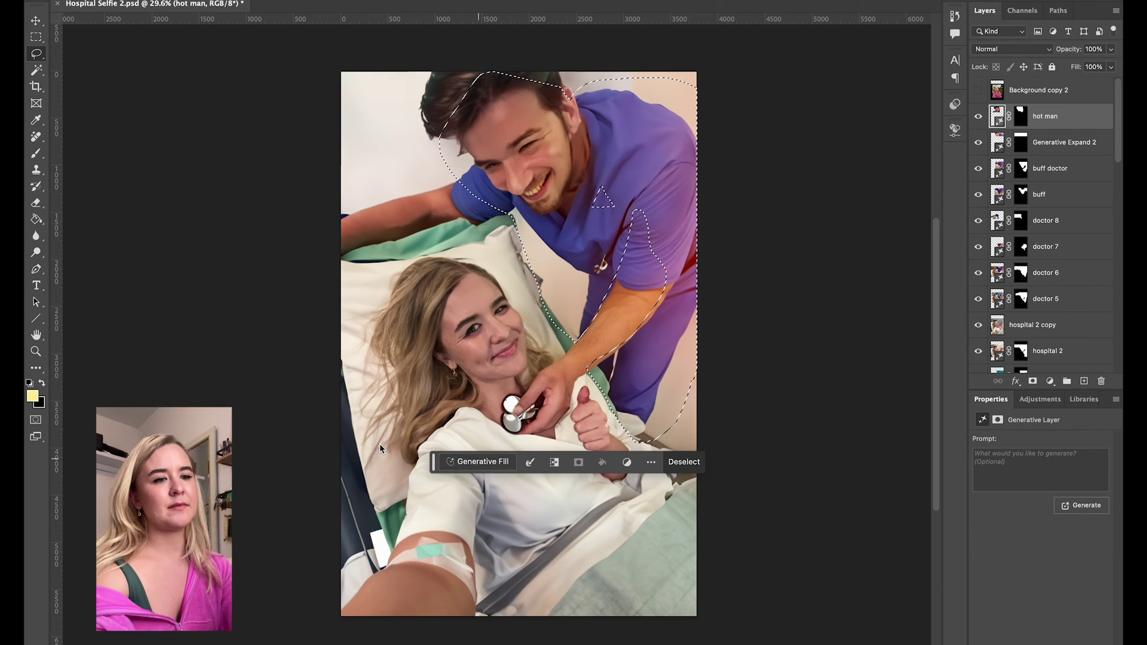
- Run Generative Fill with the prompt "handsome doctor" on the selection and choose the third variation
click(472, 463)
text(handsome doctor)
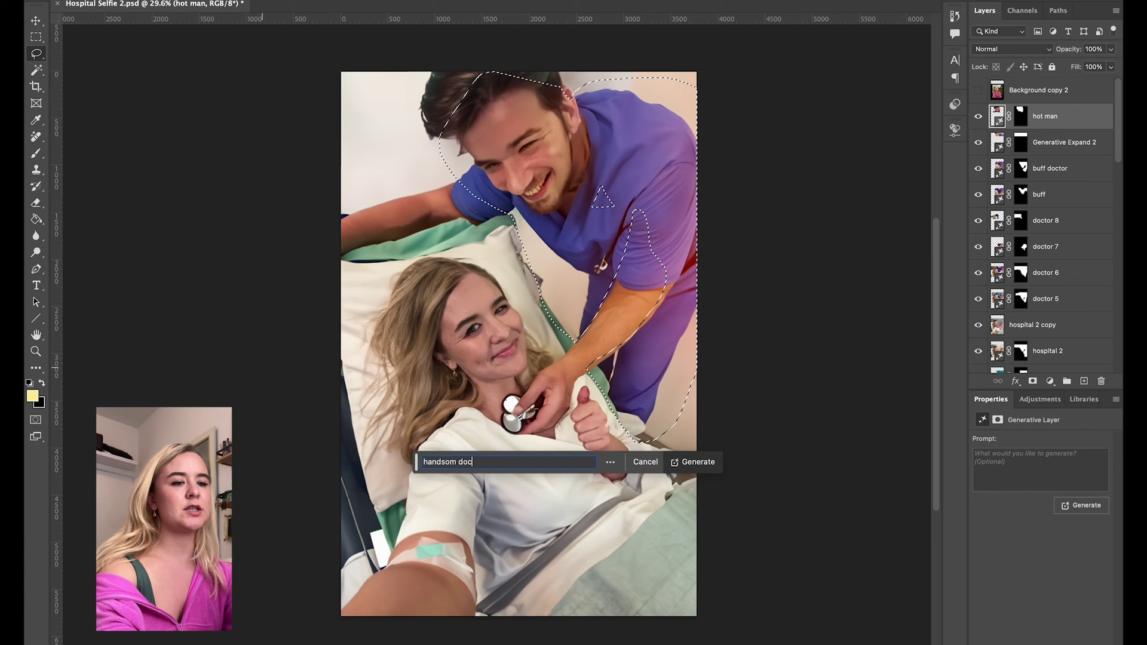
key(Return)
click(583, 465)
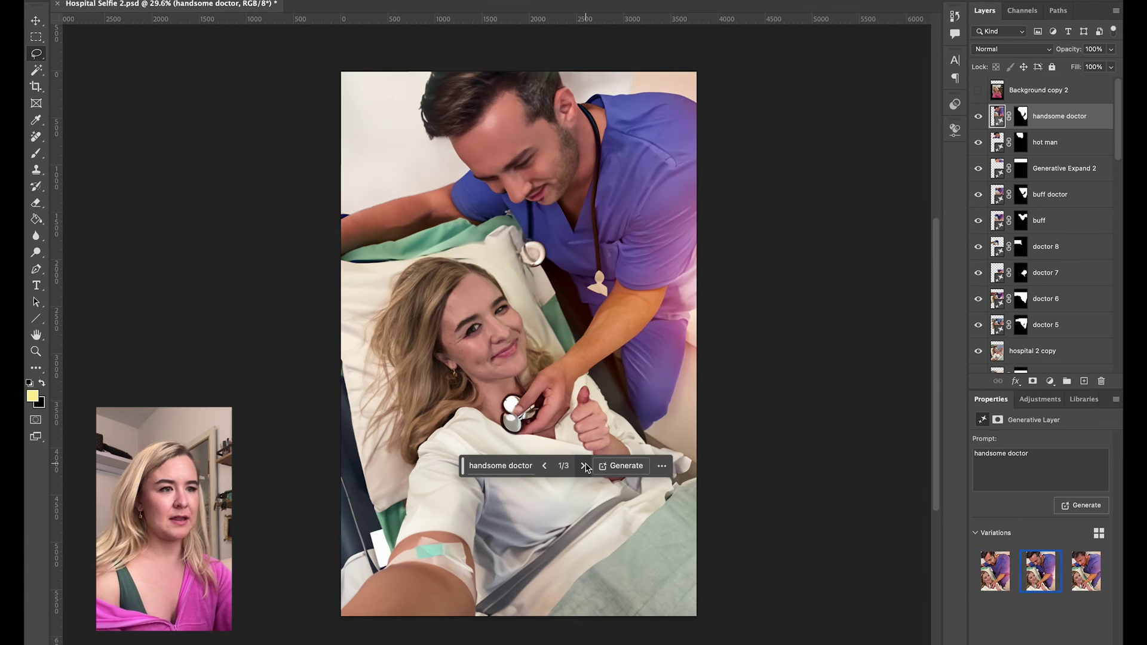
click(584, 465)
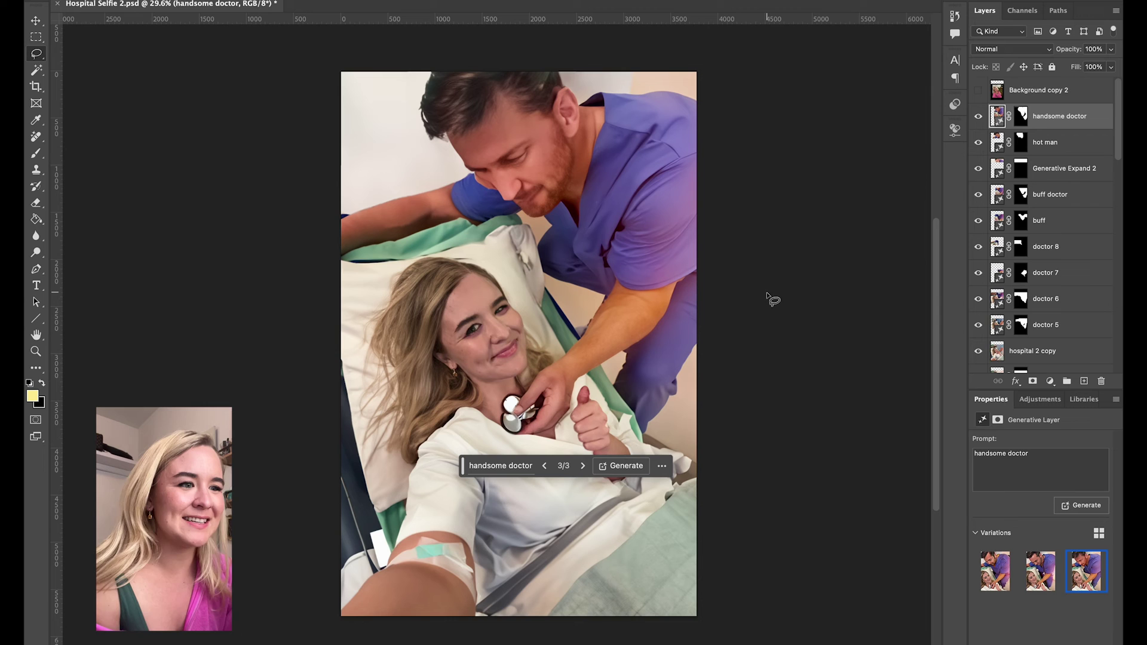
- Lasso the doctor's body, arm and the stethoscope on the patient's chest, leaving his face out of the selection
scroll(777, 284, down, 2)
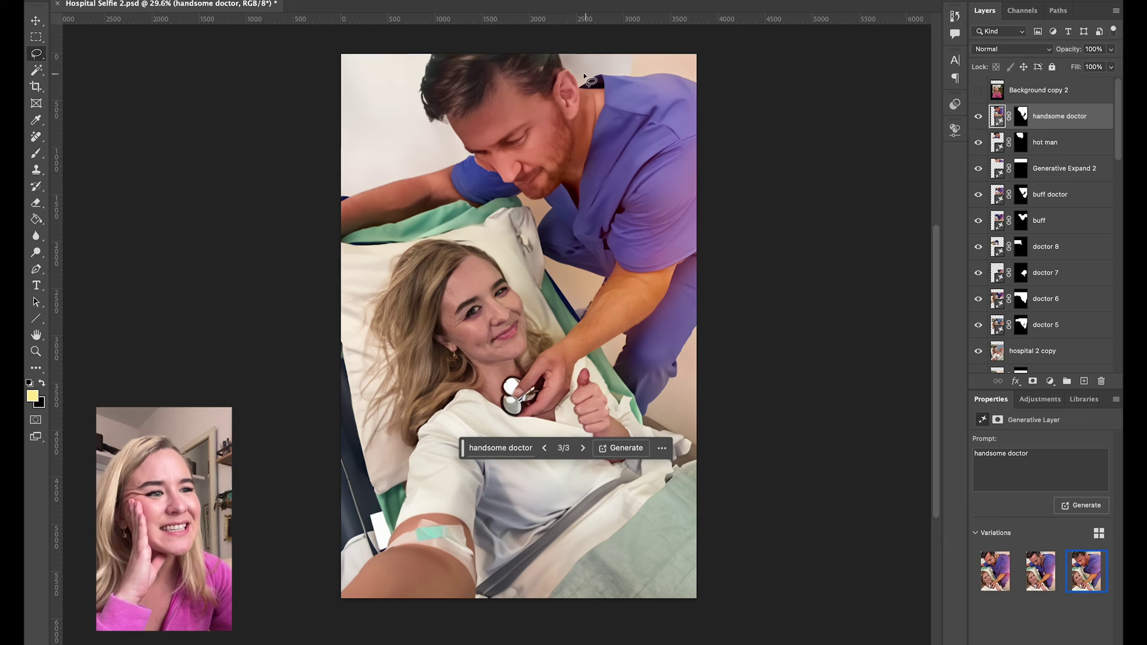
drag(577, 79, 522, 194)
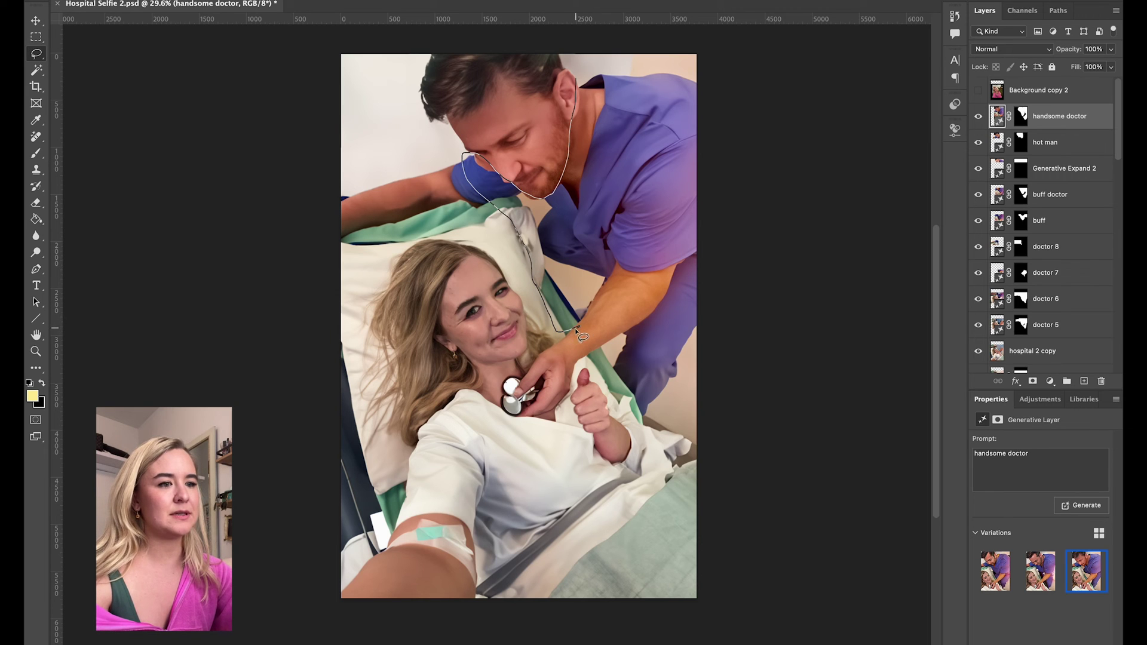
mouse_move(567, 344)
mouse_down()
mouse_move(499, 377)
mouse_move(569, 401)
mouse_move(609, 398)
mouse_move(771, 163)
mouse_up()
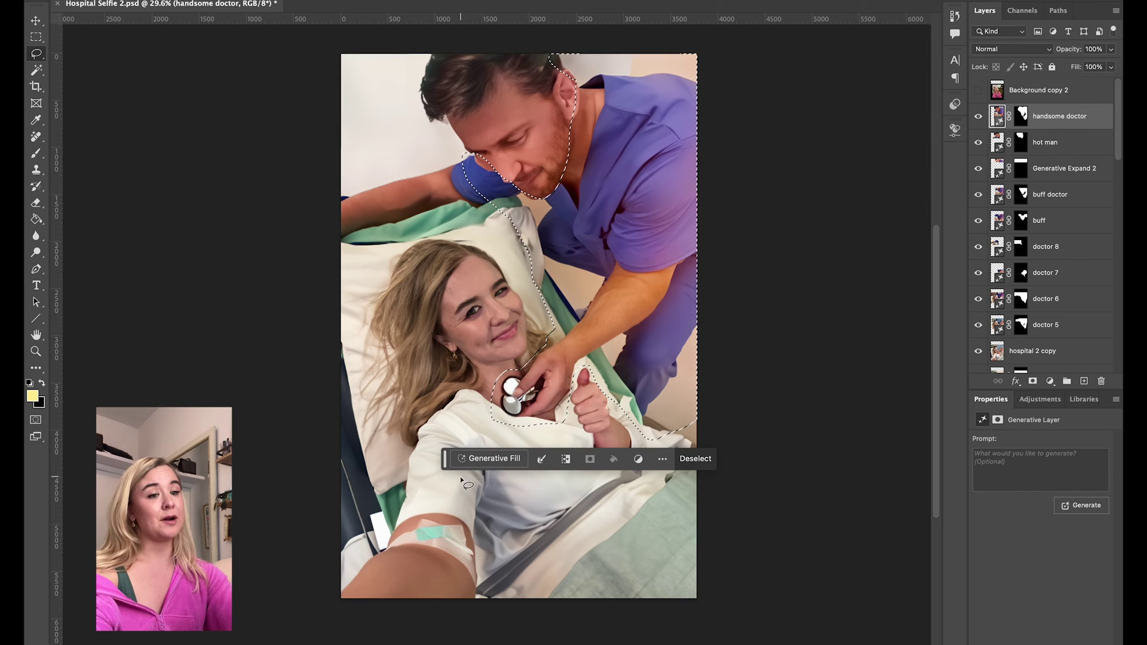
- Run Generative Fill with the prompt "doctor" on the selection, compare the variations and choose the second, with the white coat
click(486, 458)
text(doctor)
key(Return)
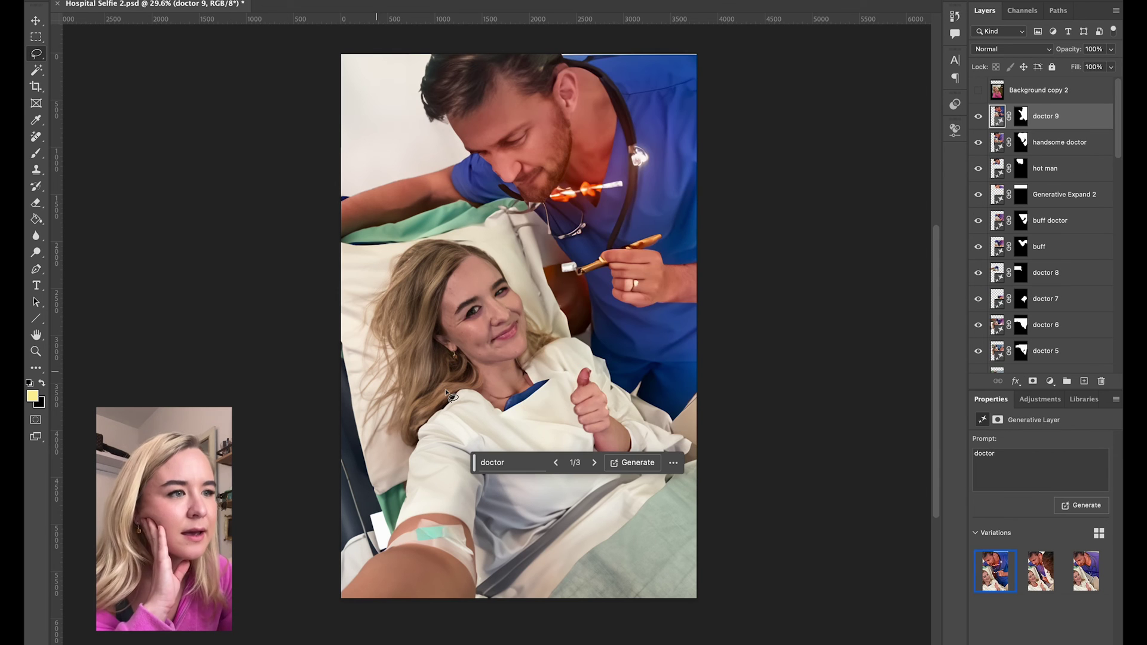
click(594, 463)
click(594, 463)
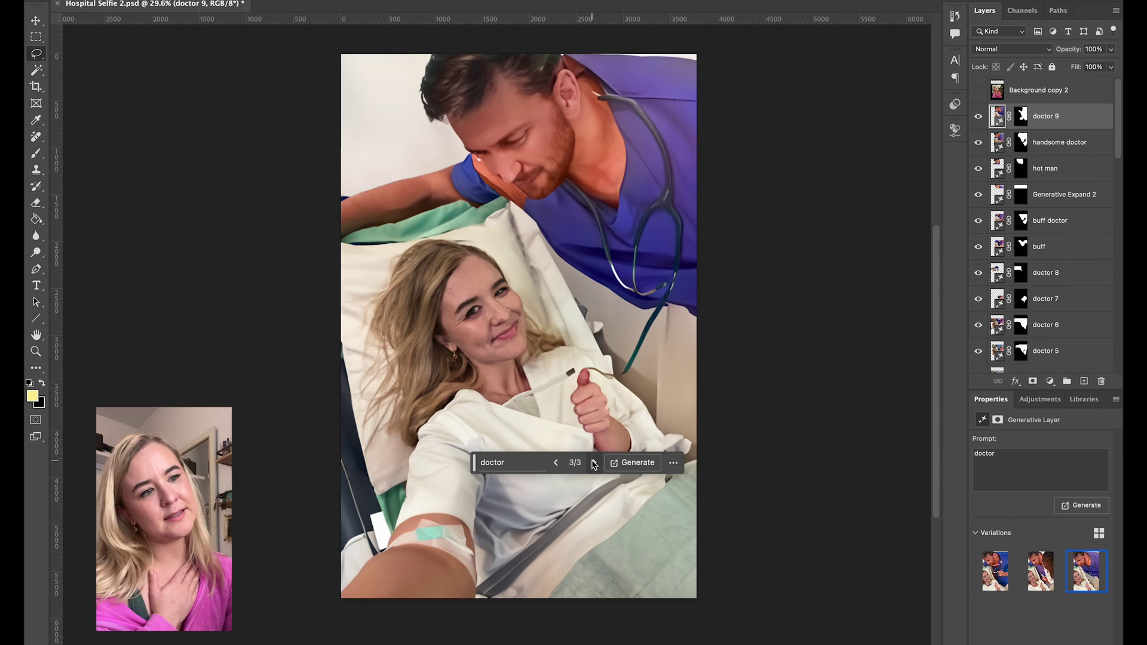
click(594, 463)
click(594, 463)
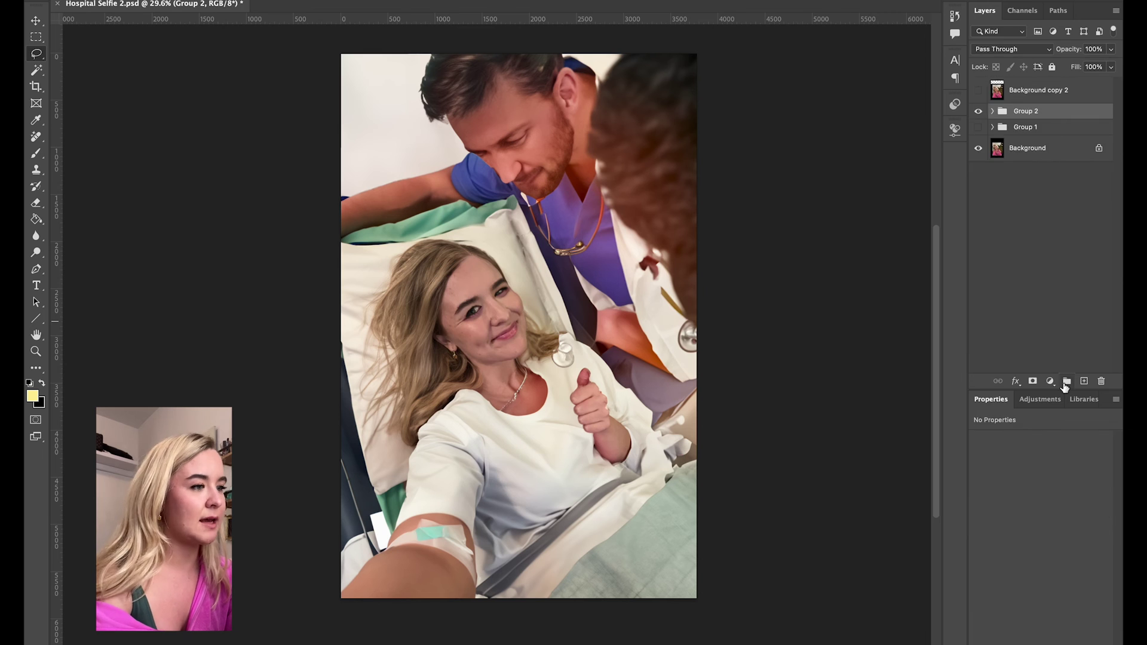
- Duplicate Group 2 and merge the copy into a single layer
right_click(1016, 113)
click(1010, 122)
key(Return)
right_click(1040, 116)
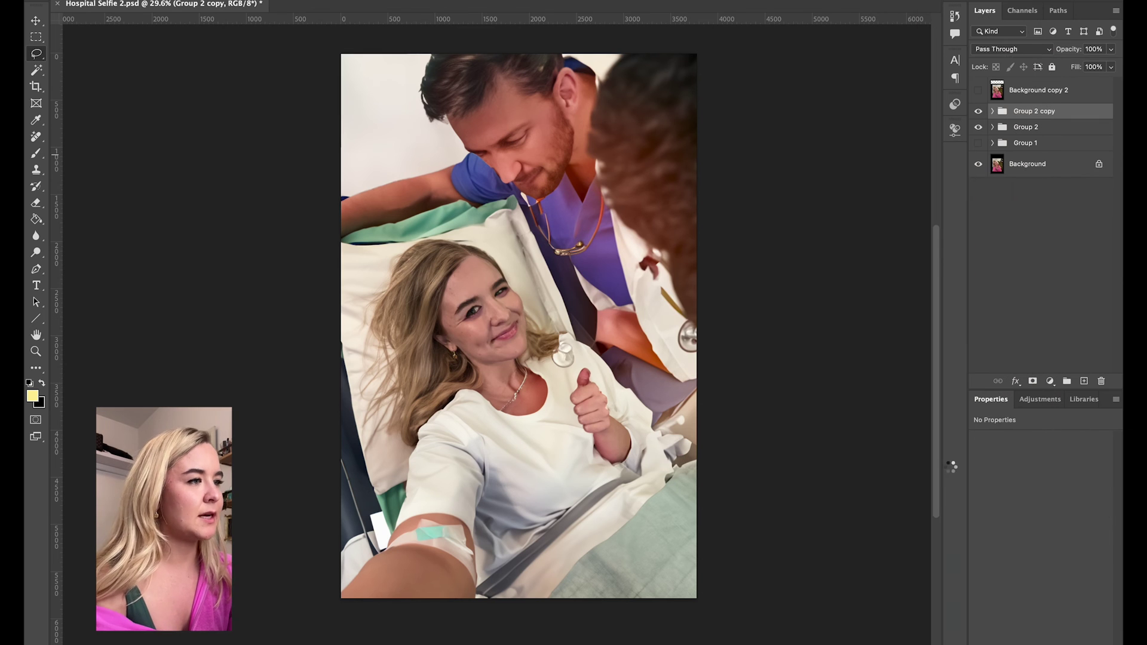
click(956, 299)
- Lasso the doctor and his surroundings on the merged layer and scale the selection down slightly with Free Transform
drag(574, 290, 837, 71)
key(ctrl+t)
drag(556, 54, 560, 100)
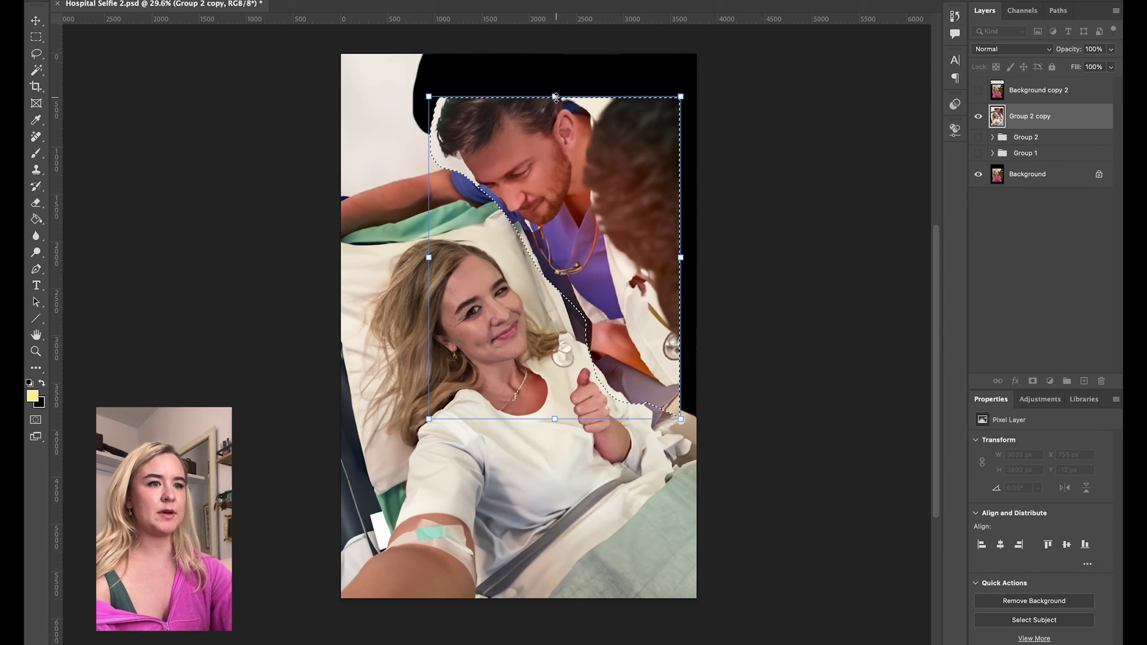
drag(556, 97, 556, 95)
key(Return)
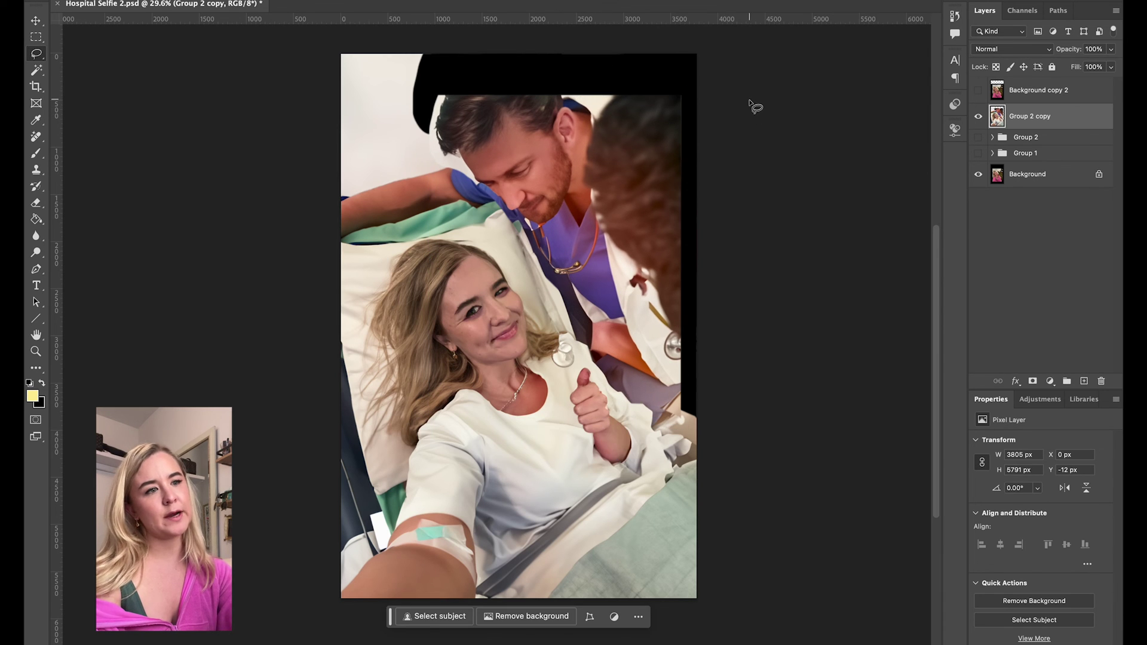
- Lasso the black gaps, background and doctor's body around his face and run Generative Fill with the prompt "hospital"
drag(697, 278, 717, 442)
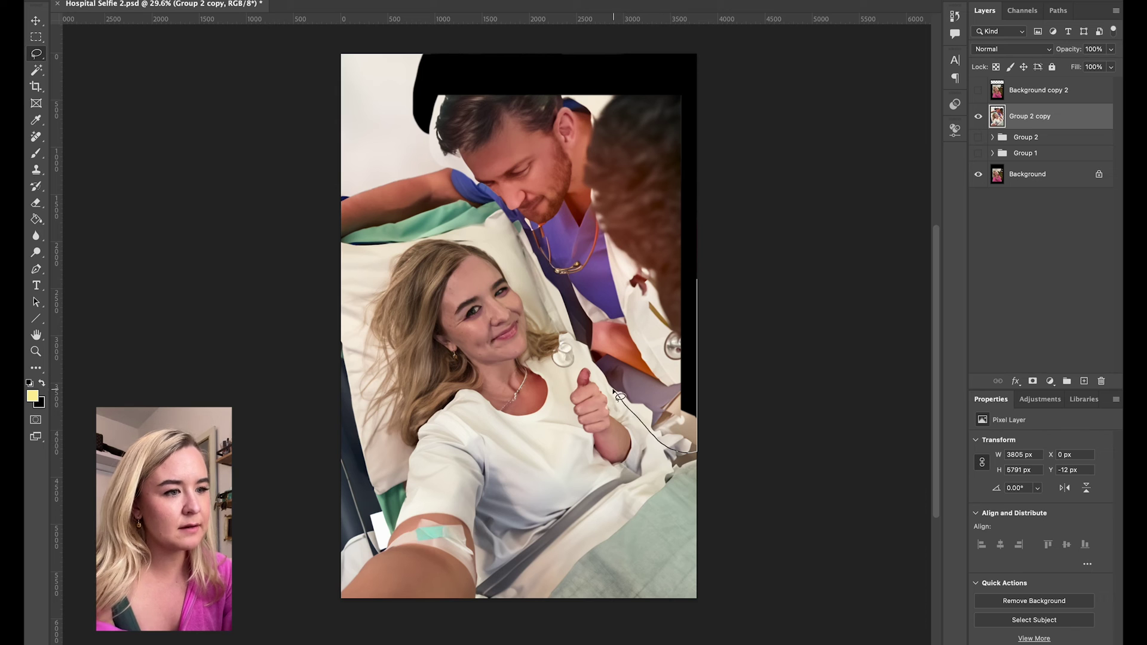
mouse_move(573, 196)
mouse_down()
mouse_move(446, 113)
mouse_move(418, 185)
mouse_move(338, 196)
mouse_up()
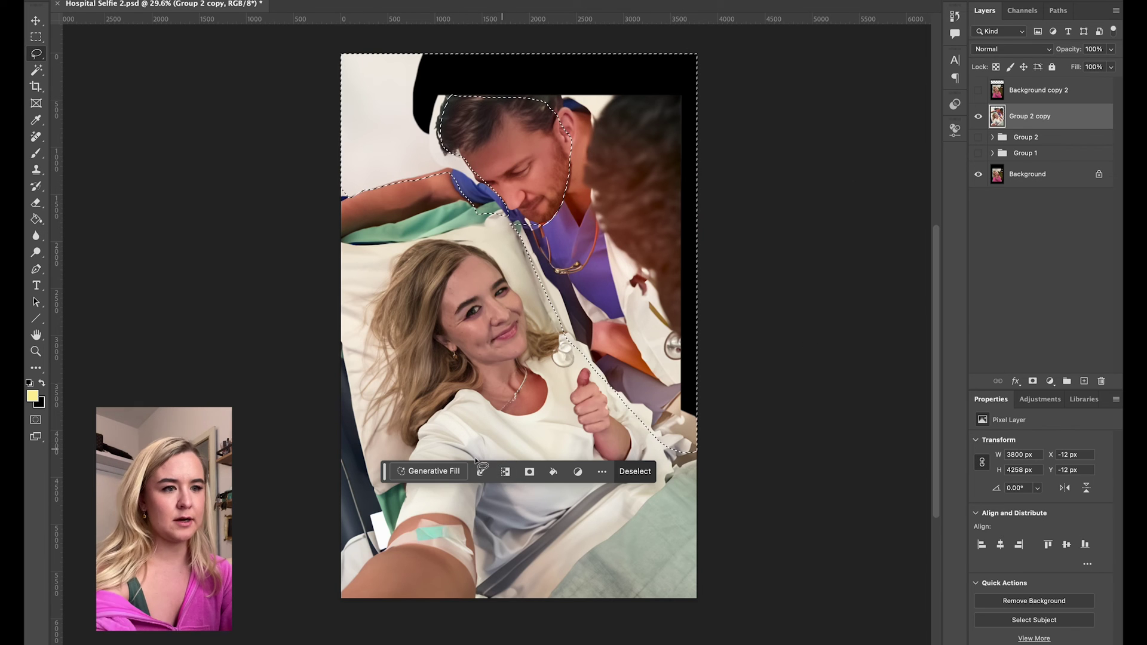
click(427, 471)
text(hospital)
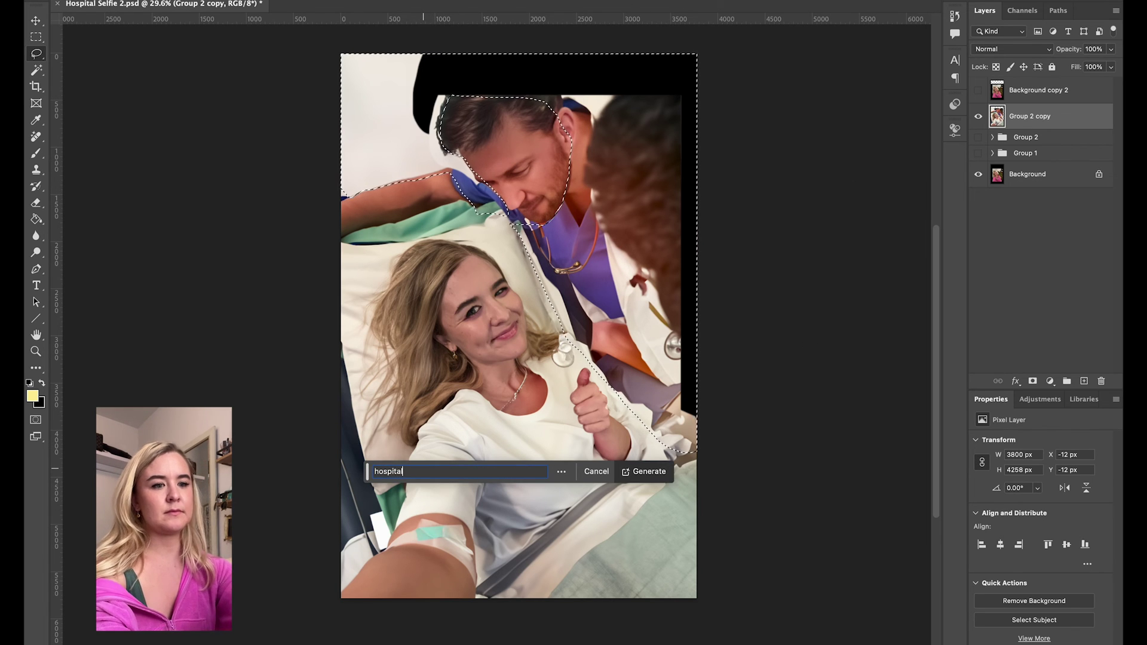
key(Return)
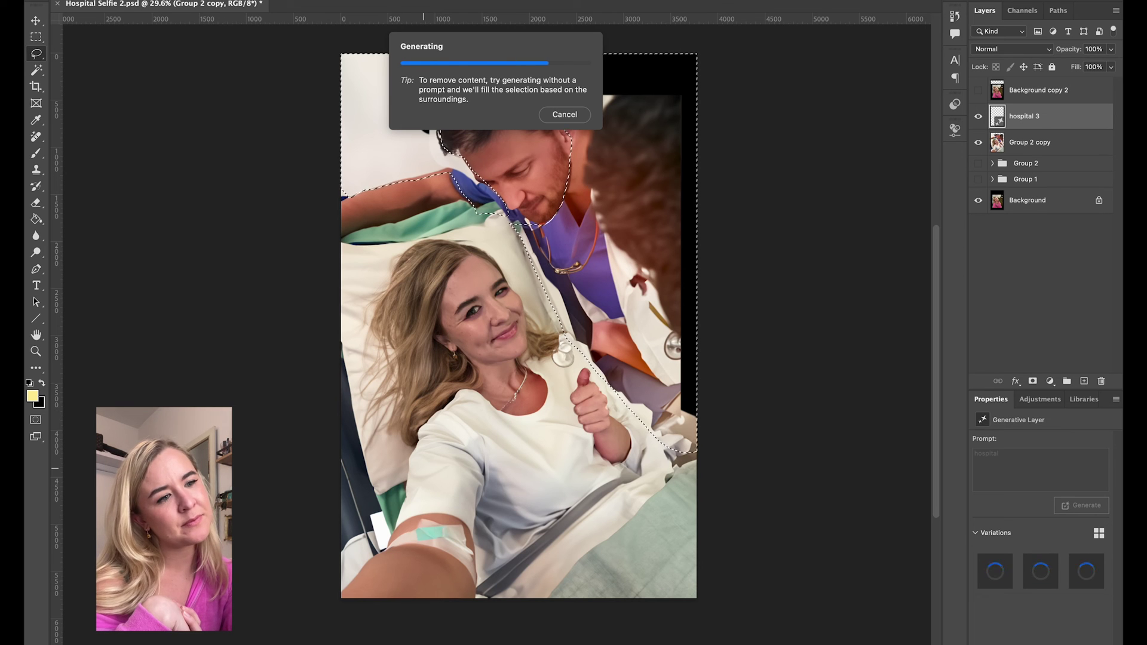
click(536, 475)
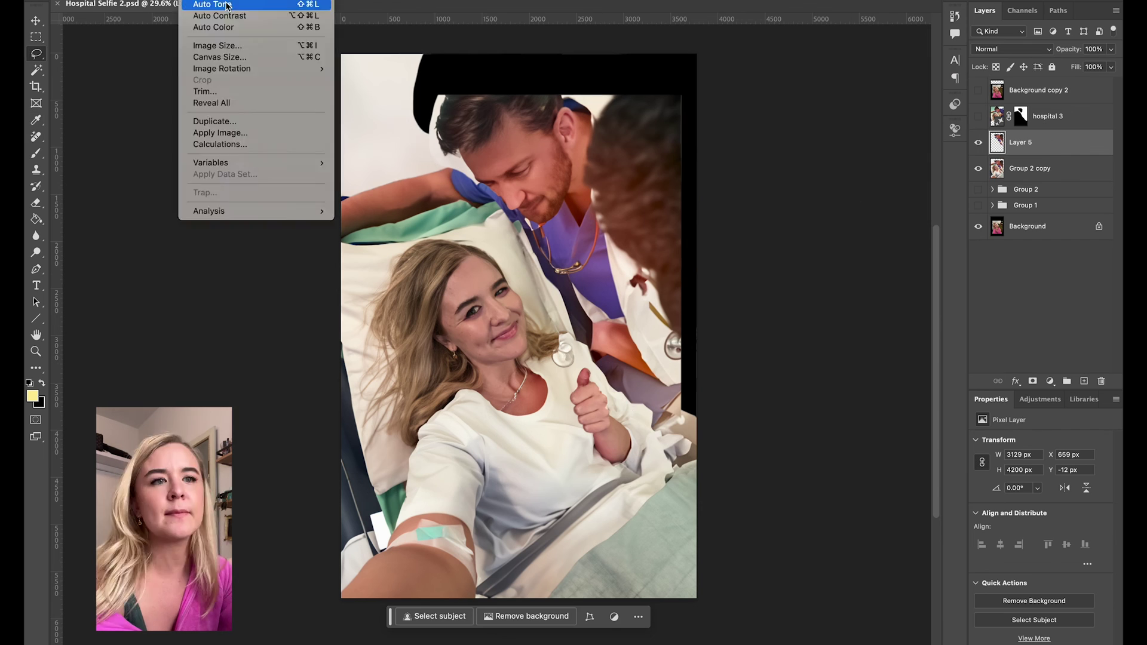
- Apply Auto Tone to the doctor's copied layer and lasso the background, black gaps and body around his face
drag(737, 90, 731, 92)
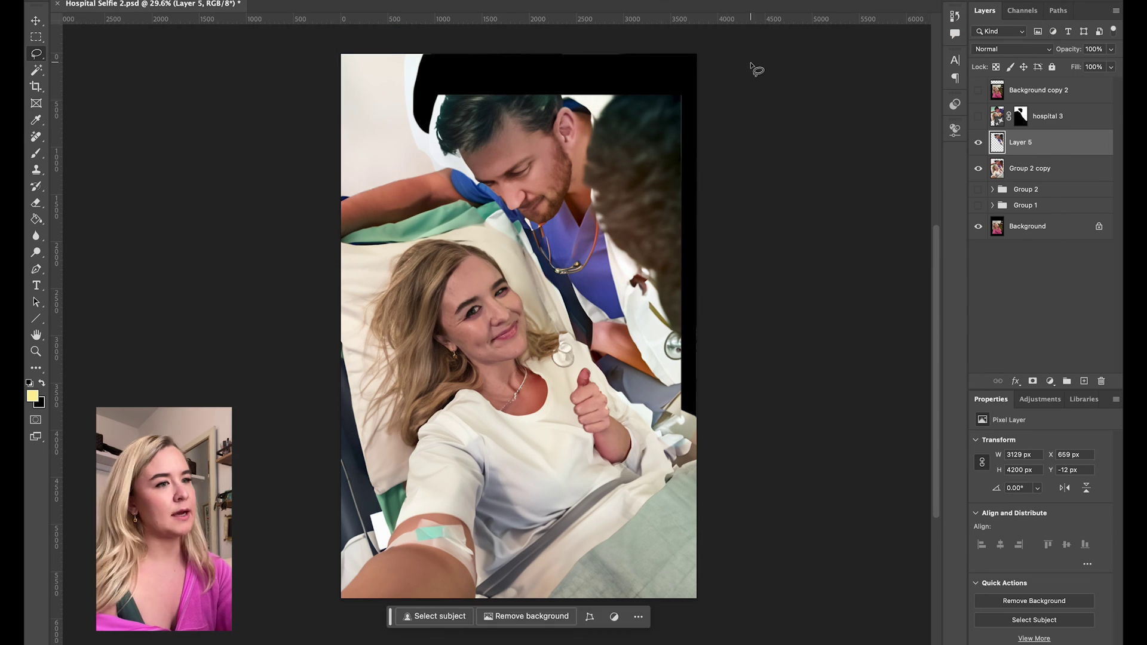
mouse_move(755, 69)
mouse_down()
mouse_move(556, 179)
mouse_move(442, 180)
mouse_up()
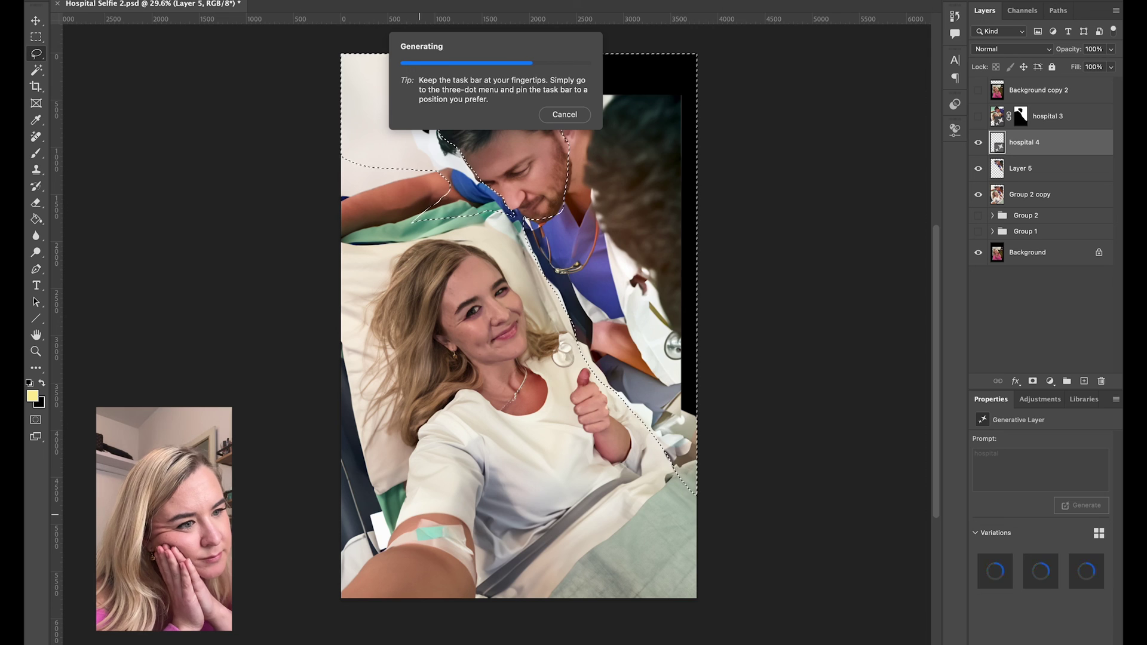
- Generate the "hospital" fill on the selection, compare its variations and choose the third, with the dark blue scrubs
click(535, 519)
click(536, 519)
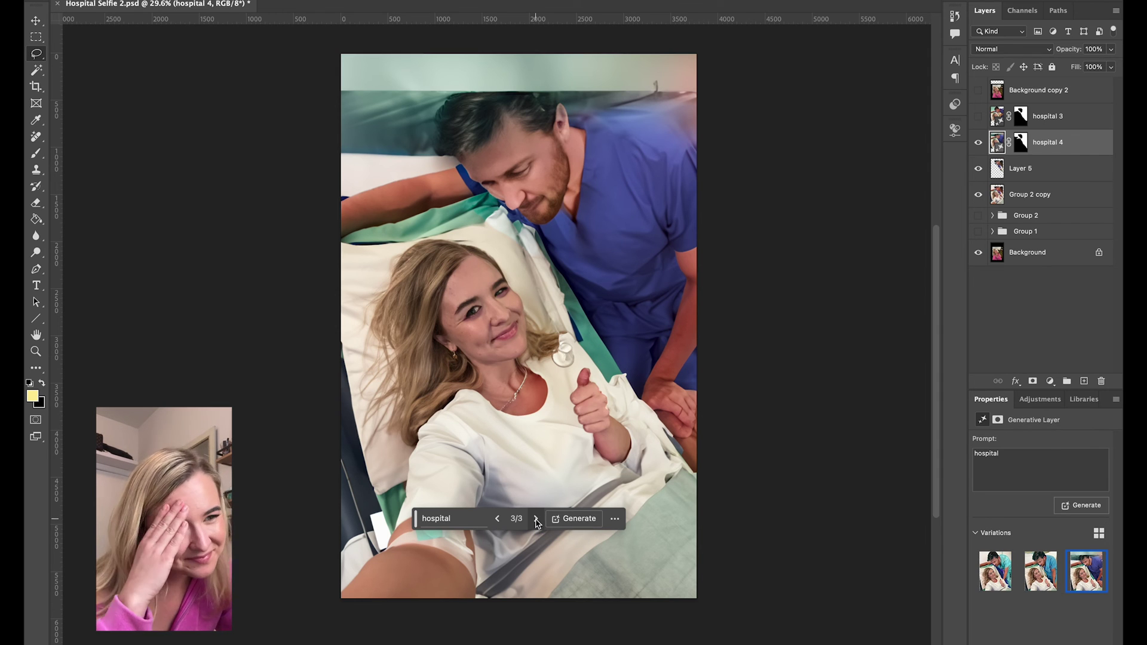
click(535, 519)
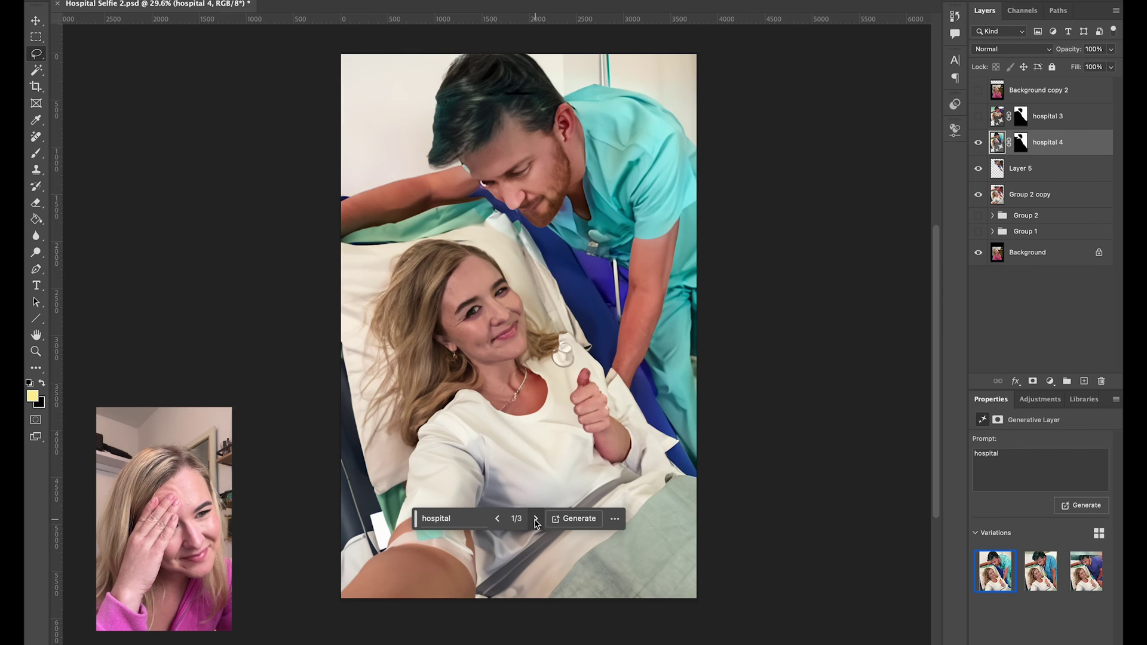
click(536, 520)
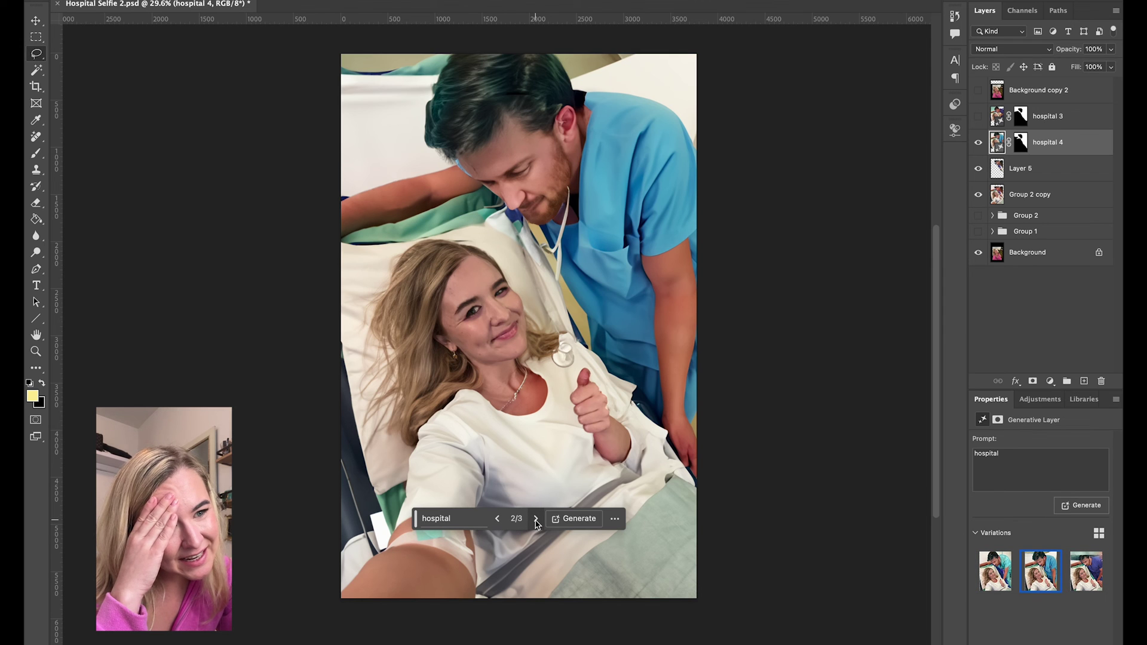
click(536, 520)
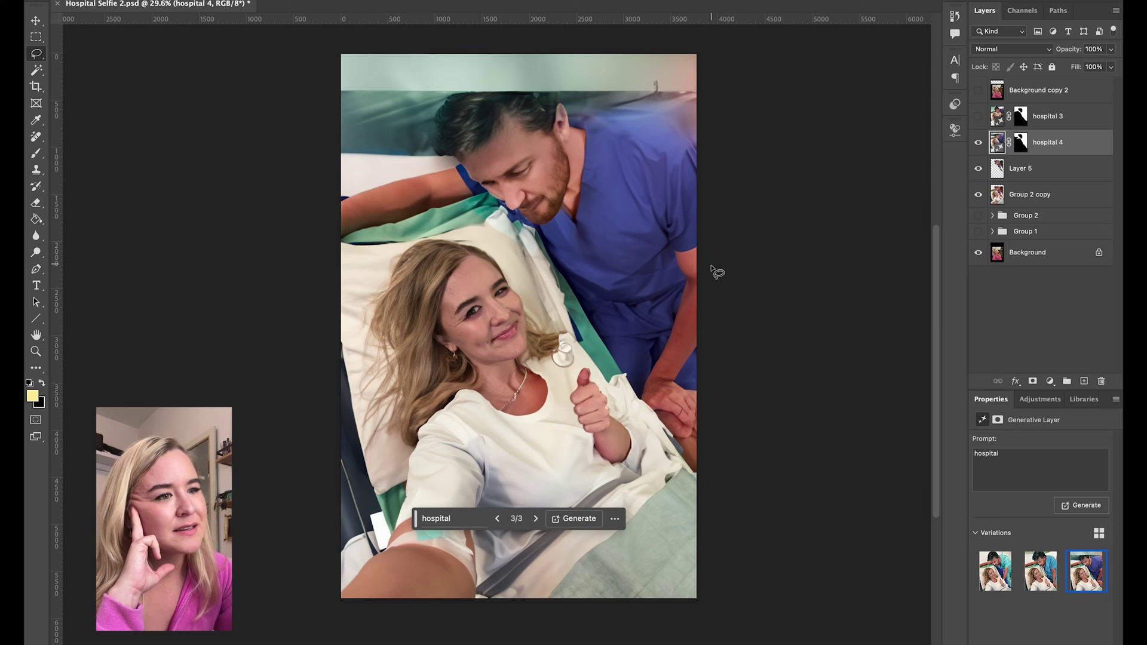
mouse_move(663, 253)
mouse_down()
mouse_move(636, 299)
mouse_move(569, 279)
mouse_up()
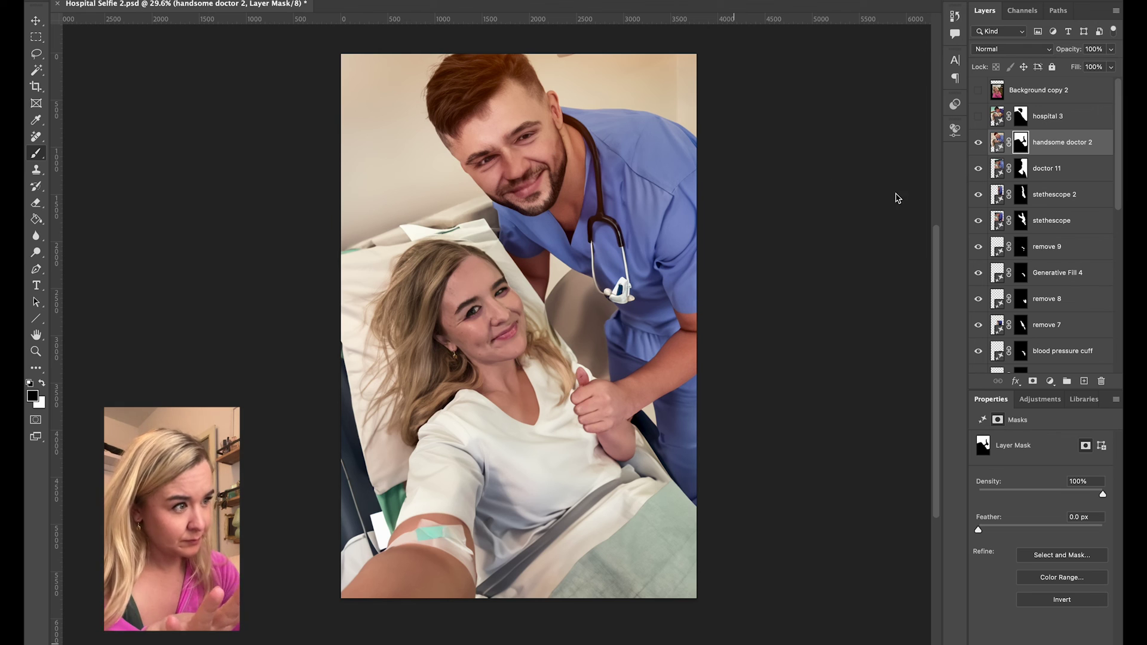
- Paint black on the "handsome doctor 2" layer mask to hide its smiling head, adjacent background and the hand on the patient's thumb
click(1022, 144)
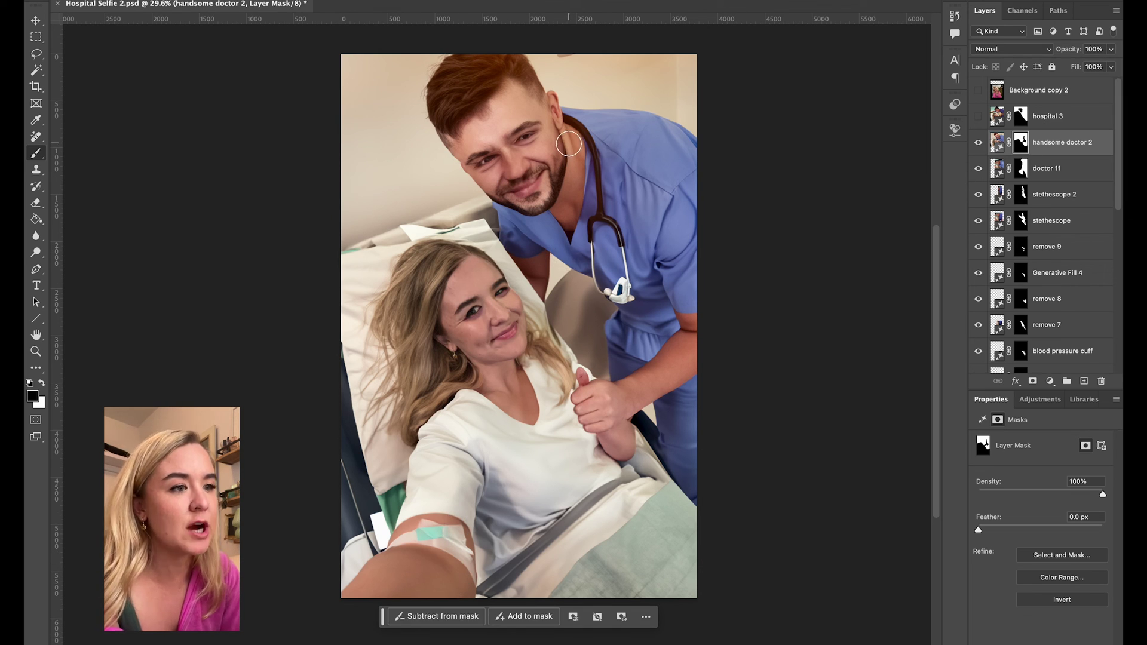
mouse_move(543, 168)
mouse_down()
mouse_move(532, 202)
mouse_move(487, 108)
mouse_move(545, 188)
mouse_up()
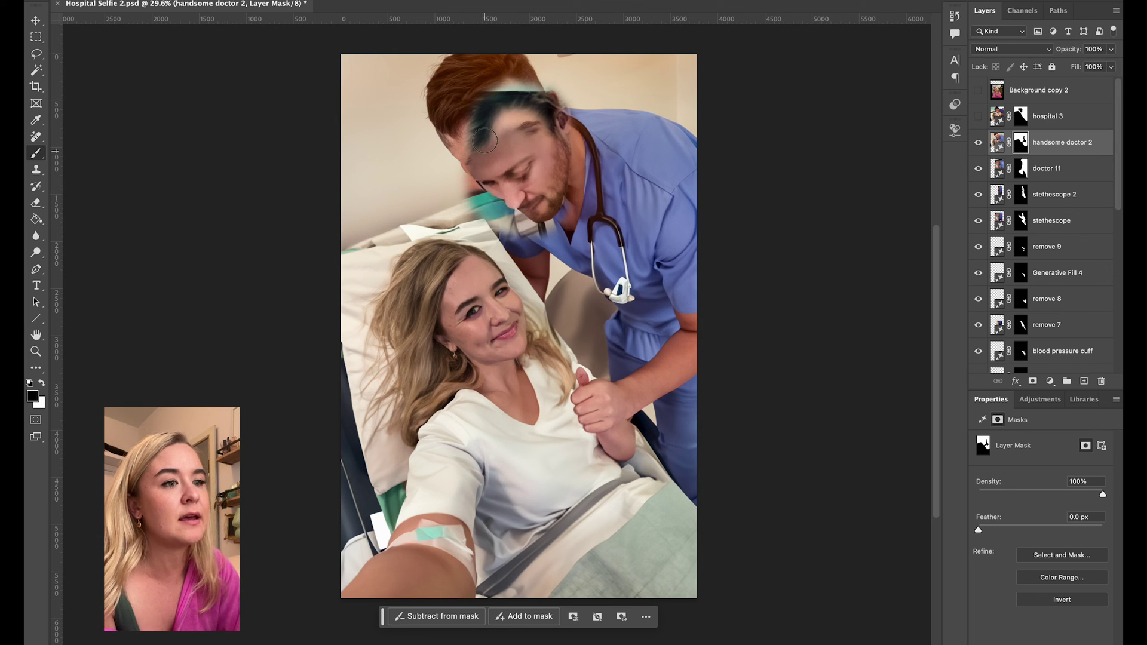
mouse_move(501, 84)
mouse_down()
mouse_move(415, 69)
mouse_move(458, 114)
mouse_up()
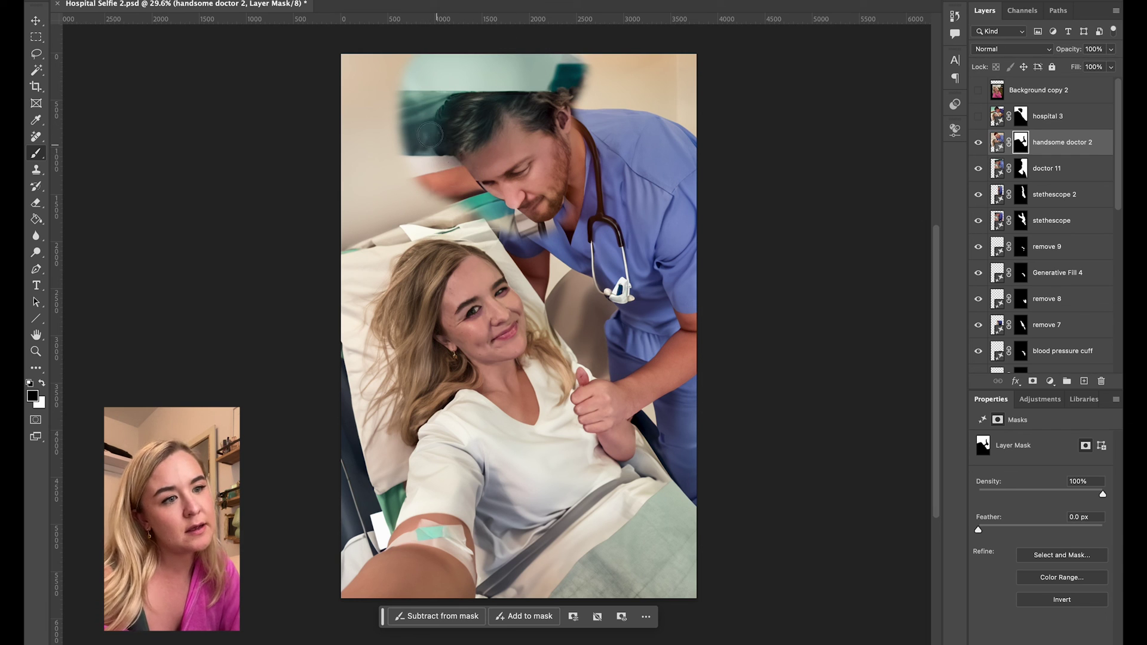
mouse_move(459, 179)
mouse_down()
mouse_move(509, 167)
mouse_move(514, 269)
mouse_move(613, 435)
mouse_up()
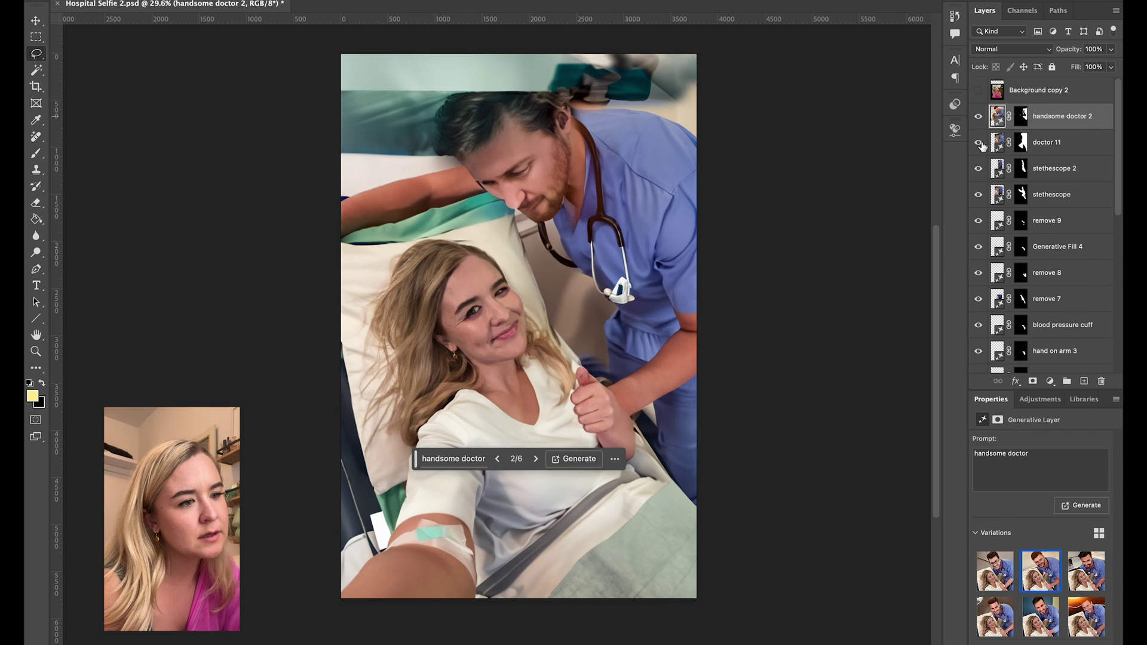
- Lasso the background and gaps around the doctor's face, run Generative Fill with the prompt "hospital" and choose the second variation
drag(605, 292, 555, 344)
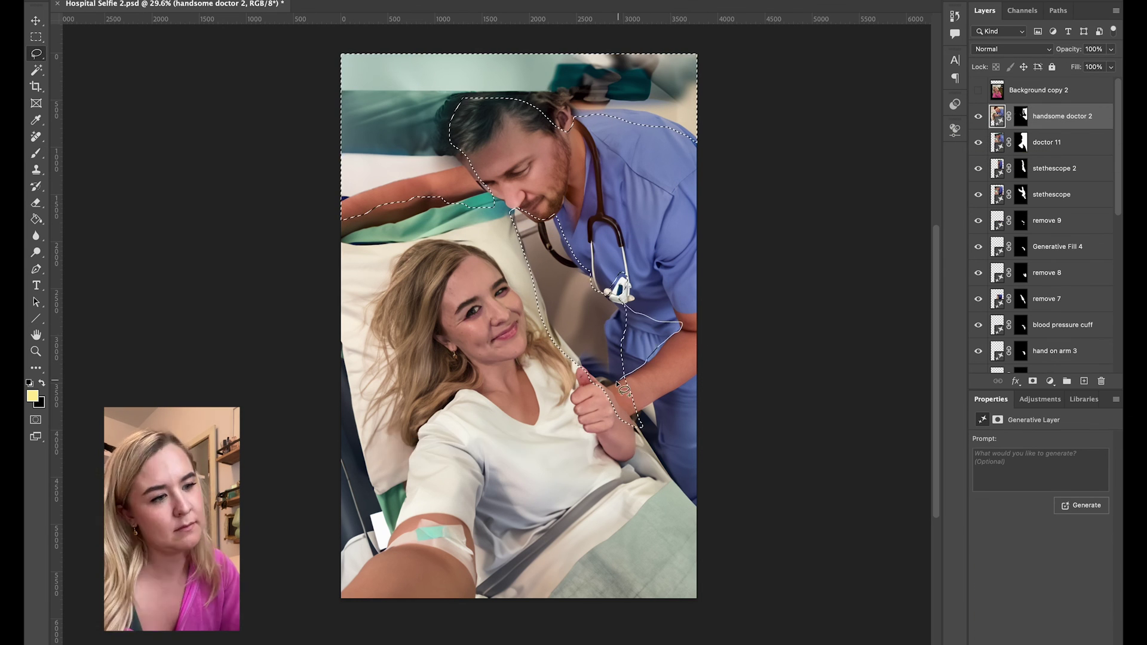
click(536, 451)
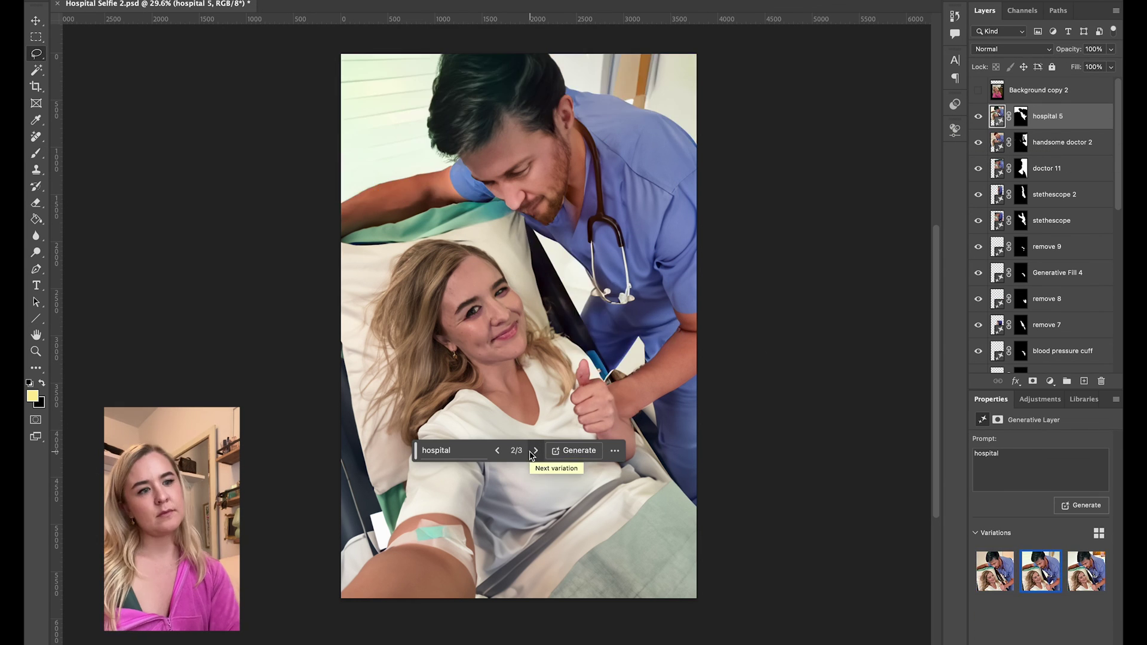
- Lasso the background, the doctor's hair and far arm, and the gap beside the bed, and run Generative Fill with the prompt "hospital"
drag(683, 329, 587, 376)
drag(475, 178, 681, 328)
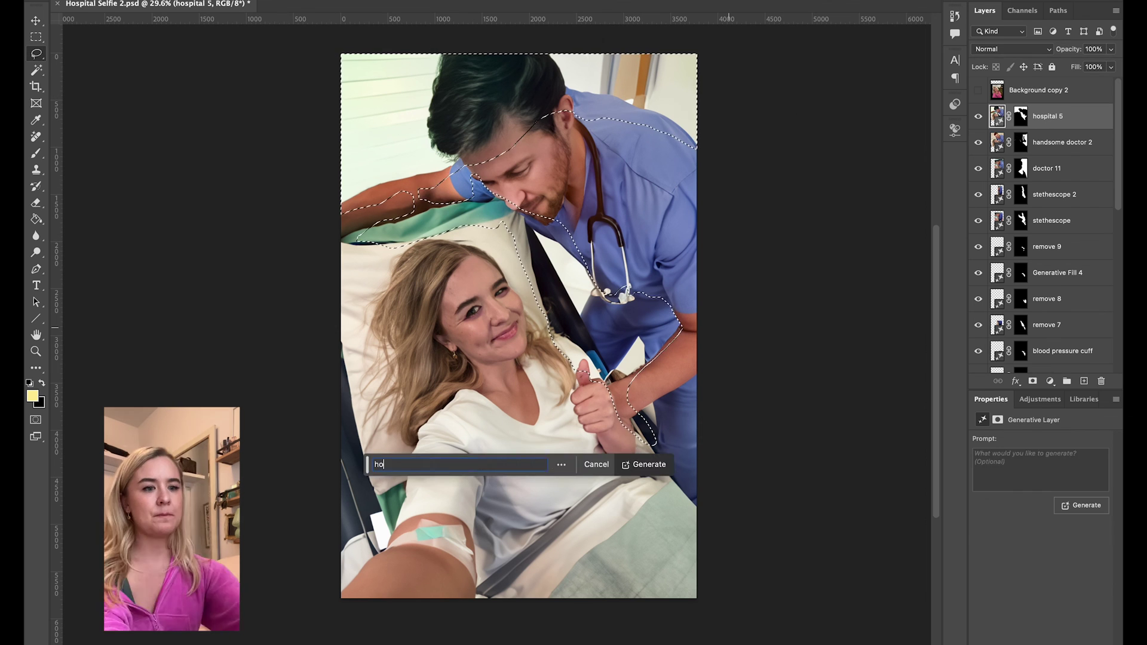
click(653, 464)
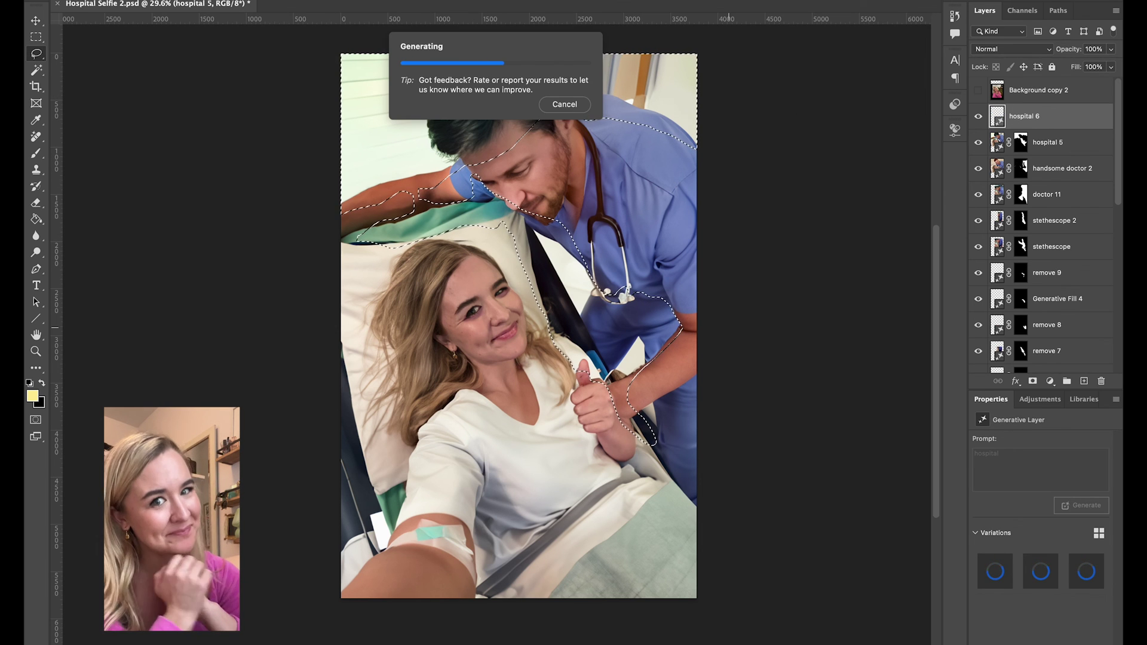